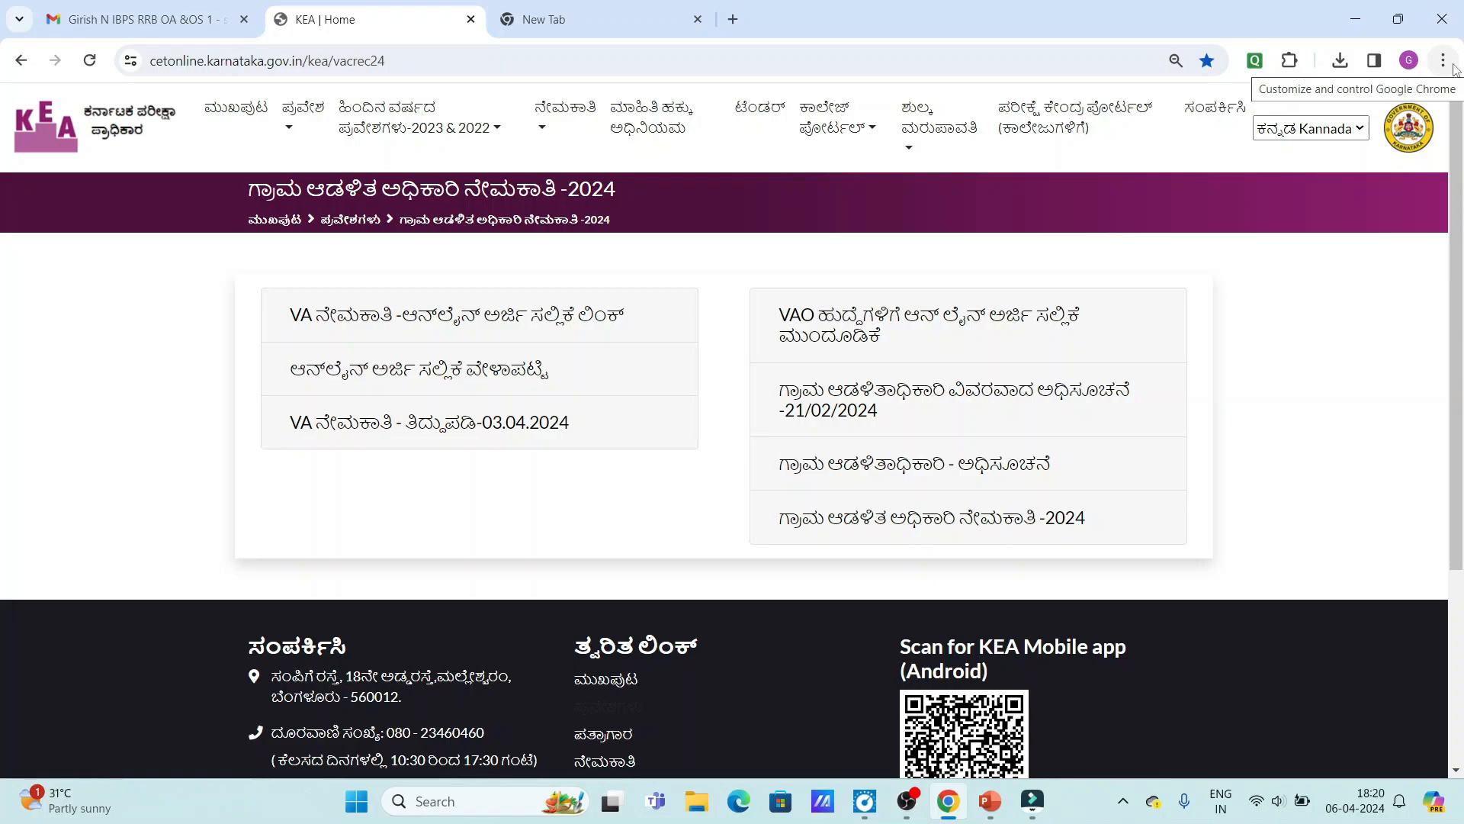
Follow the VA recruitment online application link on the KEA website.
{"action": "left_click", "coordinate": [1444, 63]}
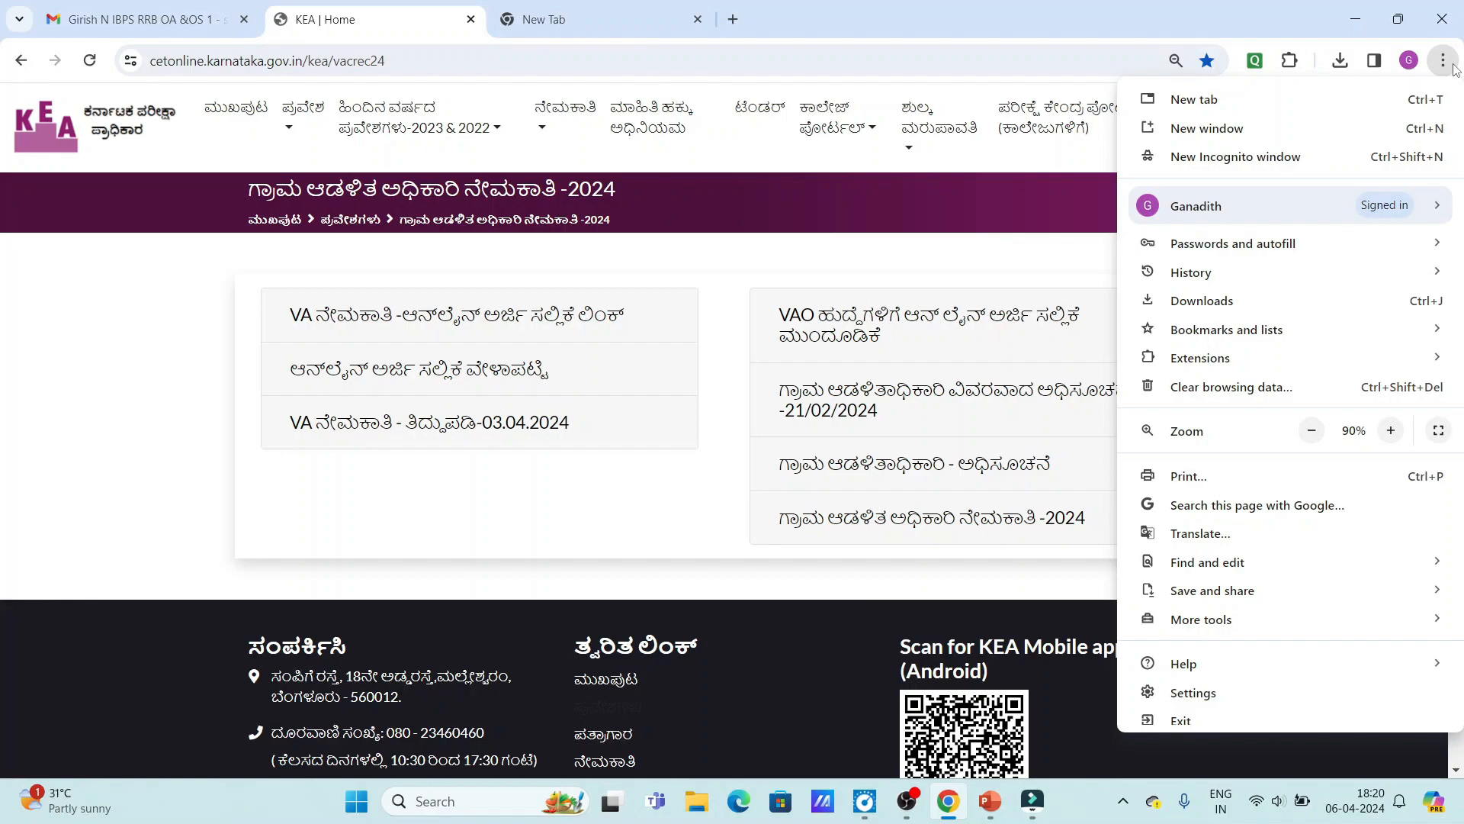
{"action": "mouse_move", "coordinate": [1347, 327]}
{"action": "left_click", "coordinate": [809, 187]}
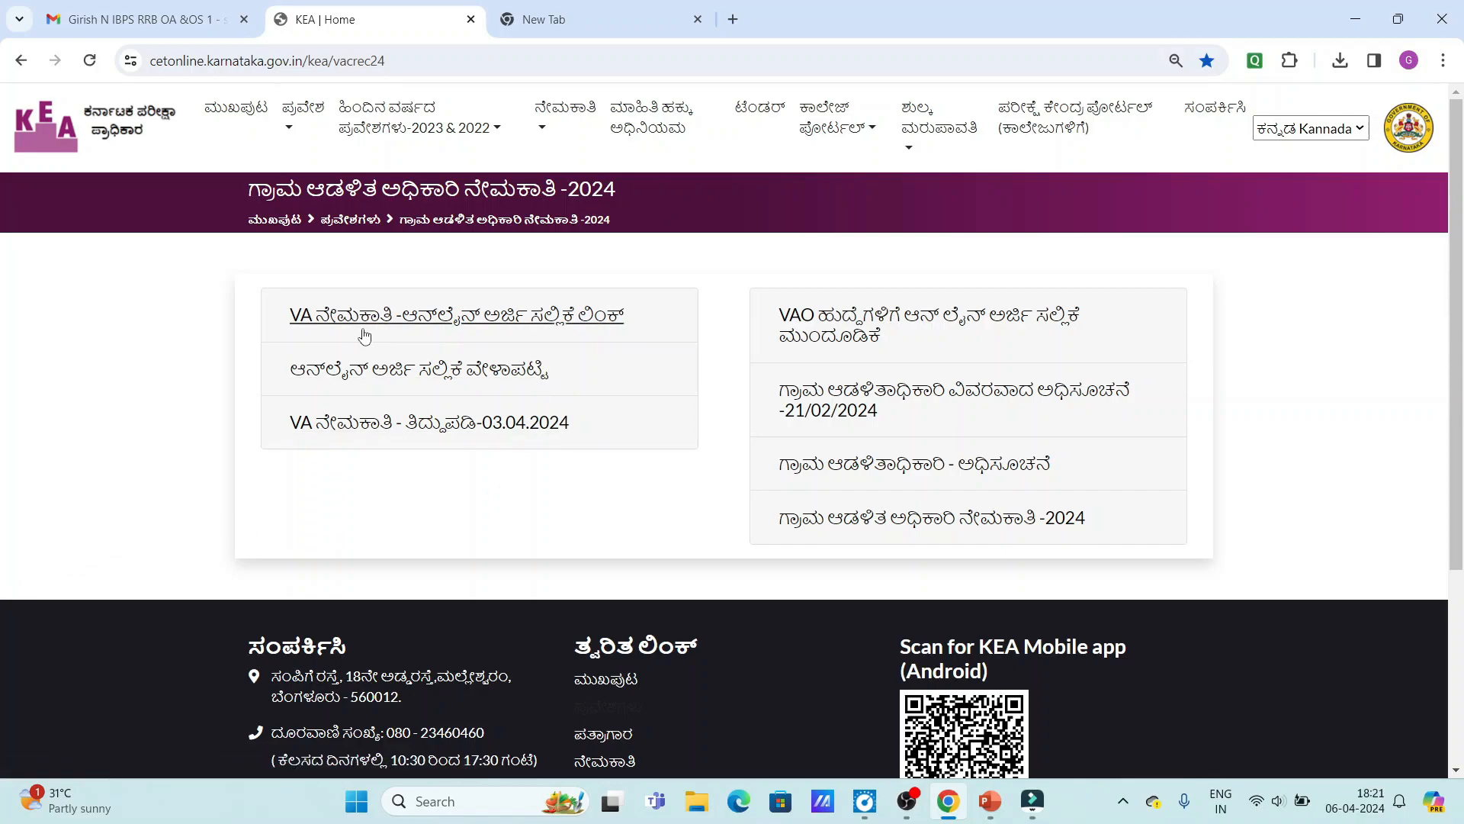
{"action": "left_click", "coordinate": [547, 321]}
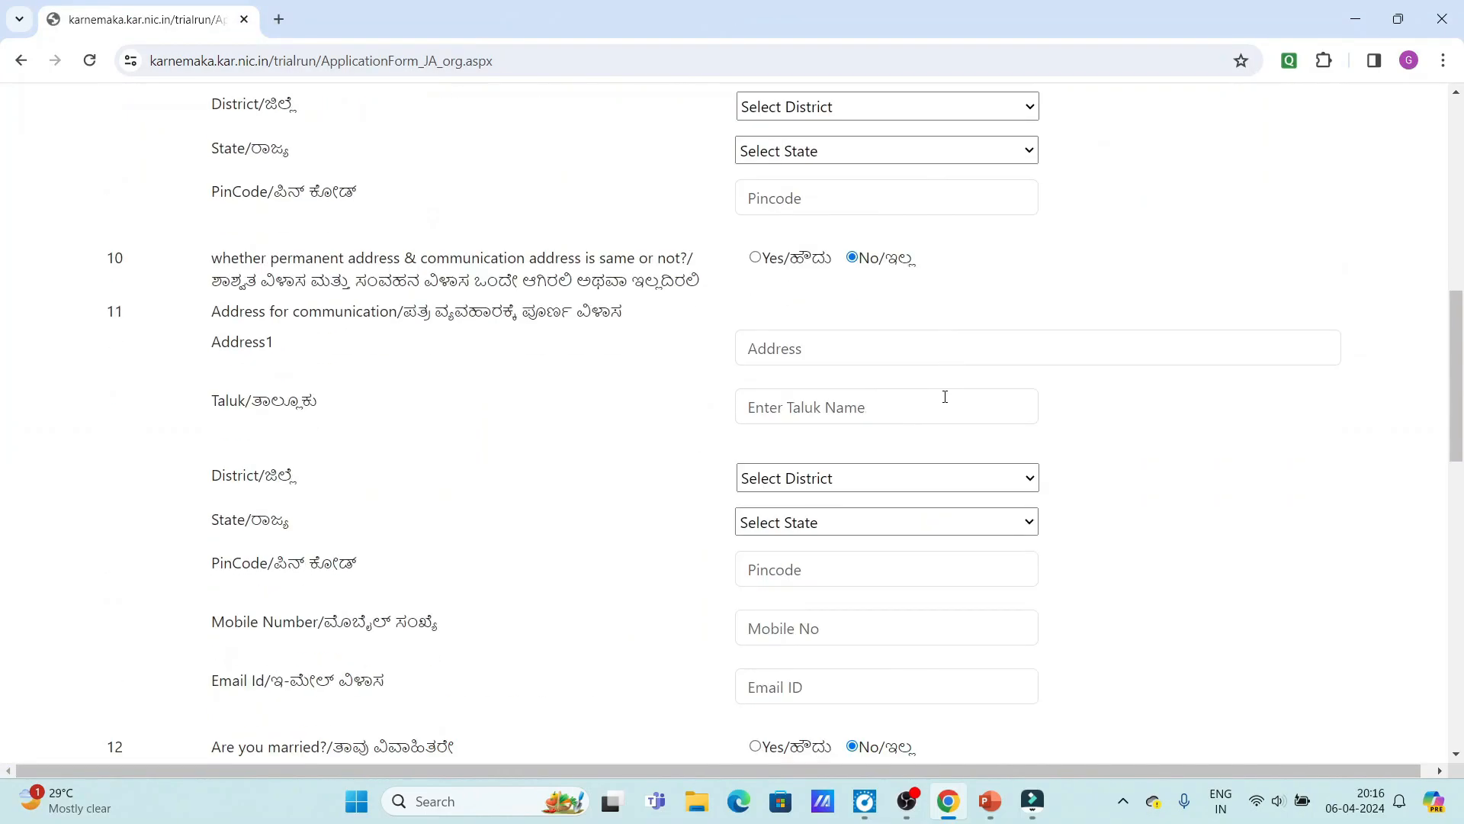
Choose VILLAGE ADMINISTRATIVE OFFICER as the post to apply for.
{"action": "scroll", "coordinate": [944, 396], "scroll_direction": "down", "scroll_amount": 14}
{"action": "scroll", "coordinate": [944, 397], "scroll_direction": "up", "scroll_amount": 8}
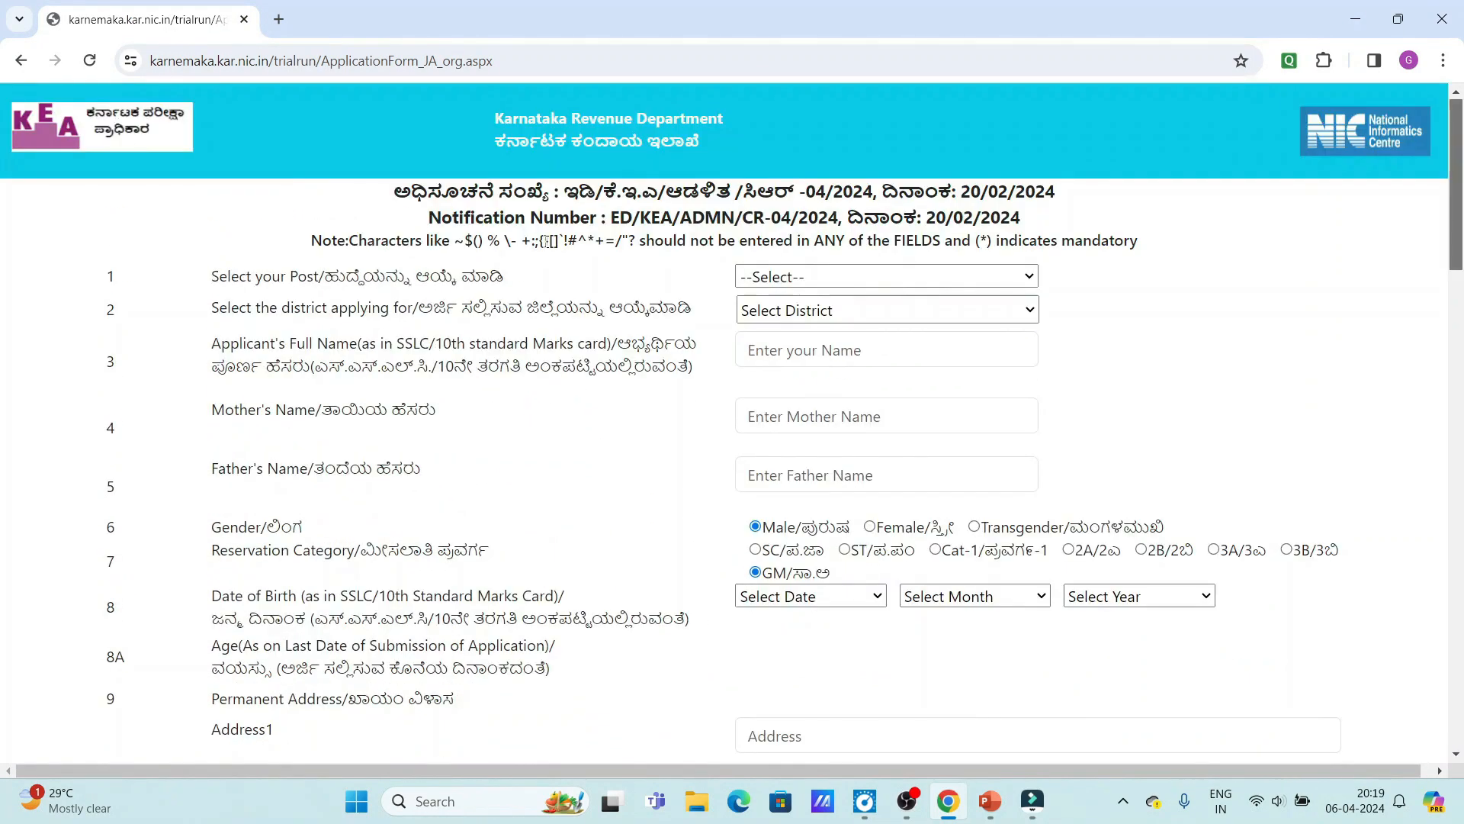
{"action": "left_click", "coordinate": [810, 276]}
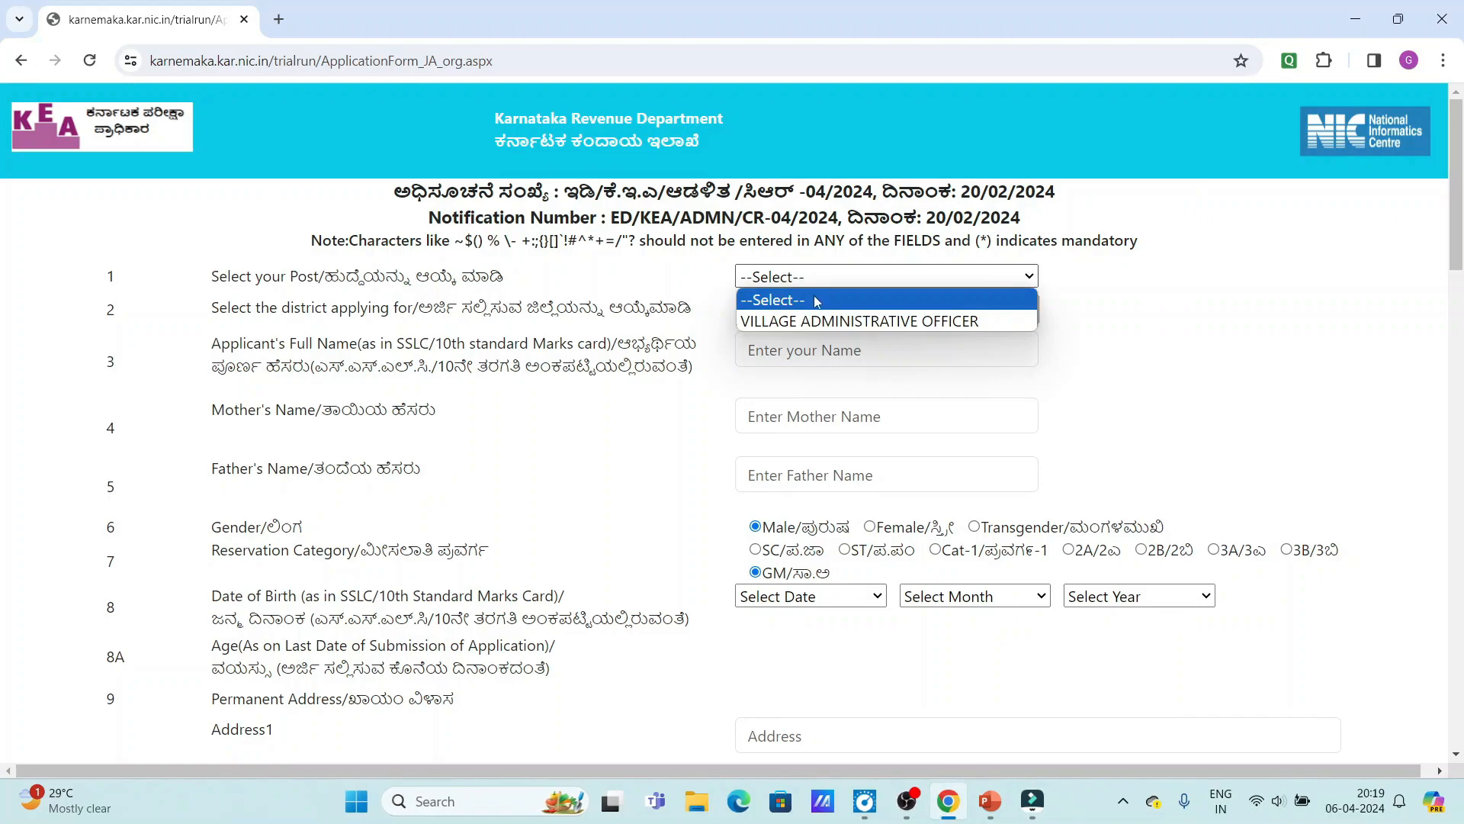
{"action": "left_click", "coordinate": [827, 321]}
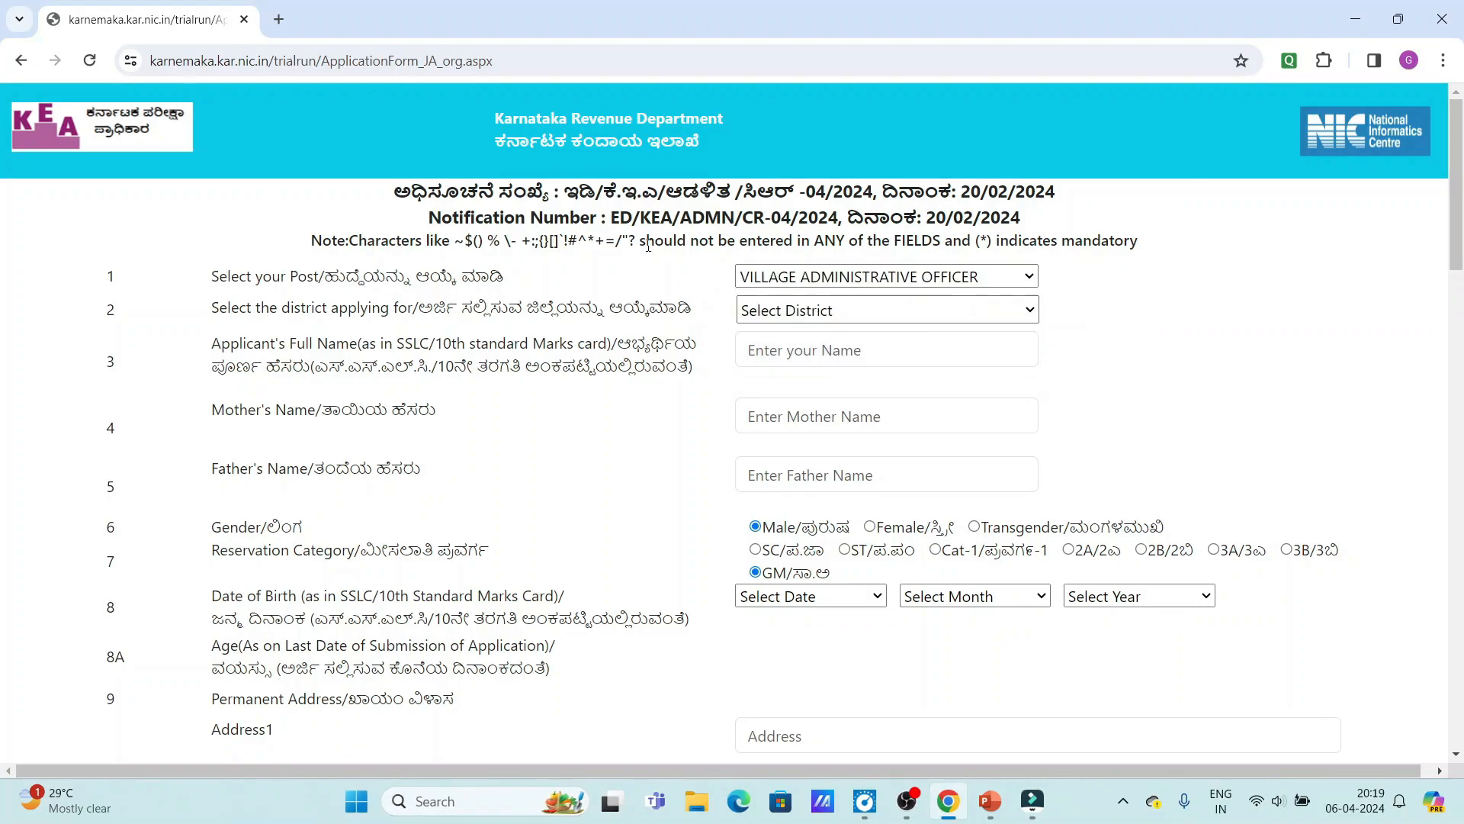
Select BENGALURU URBAN as the district.
{"action": "left_click", "coordinate": [781, 319]}
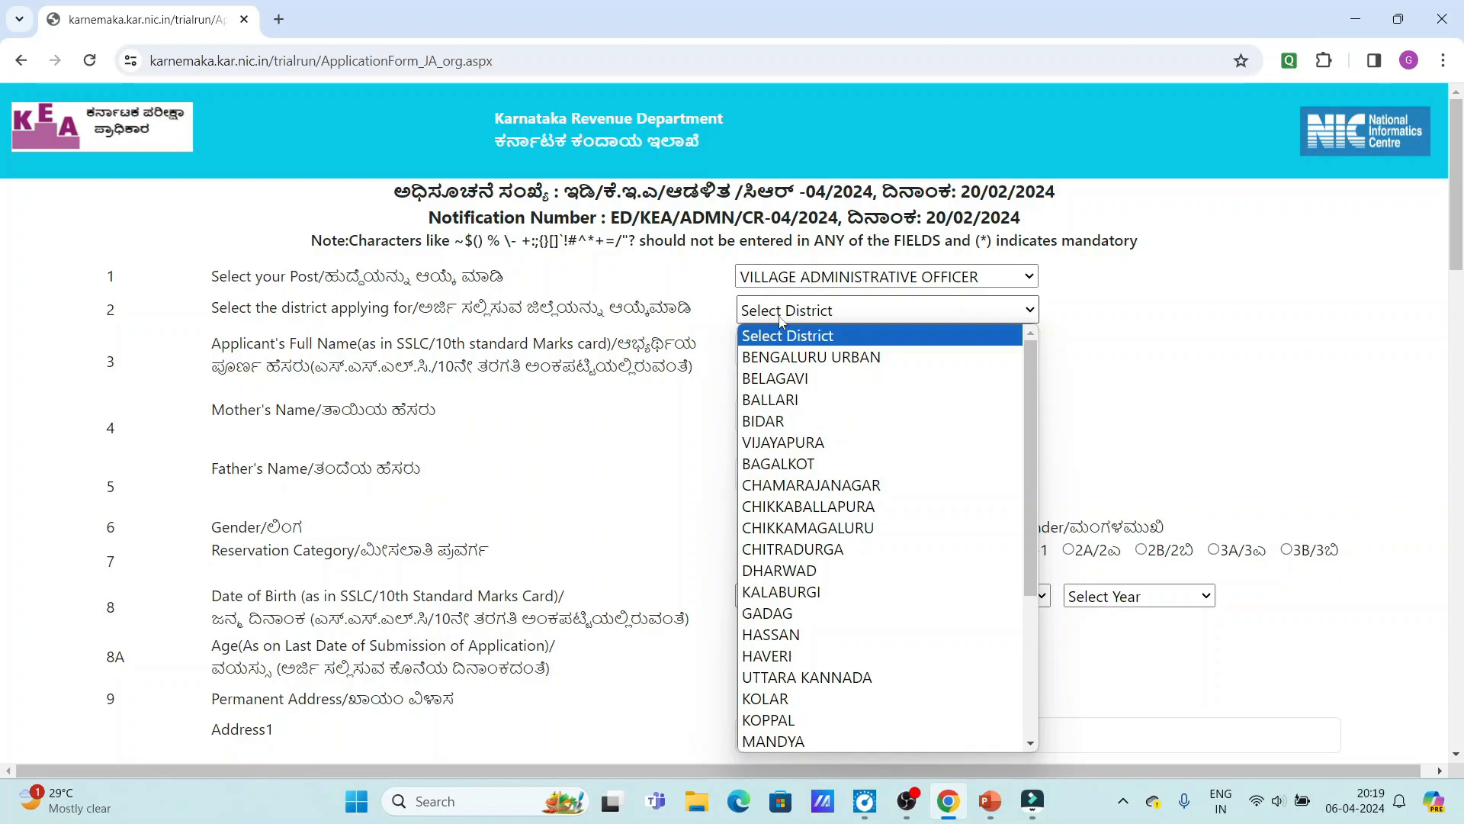
{"action": "left_click", "coordinate": [831, 315]}
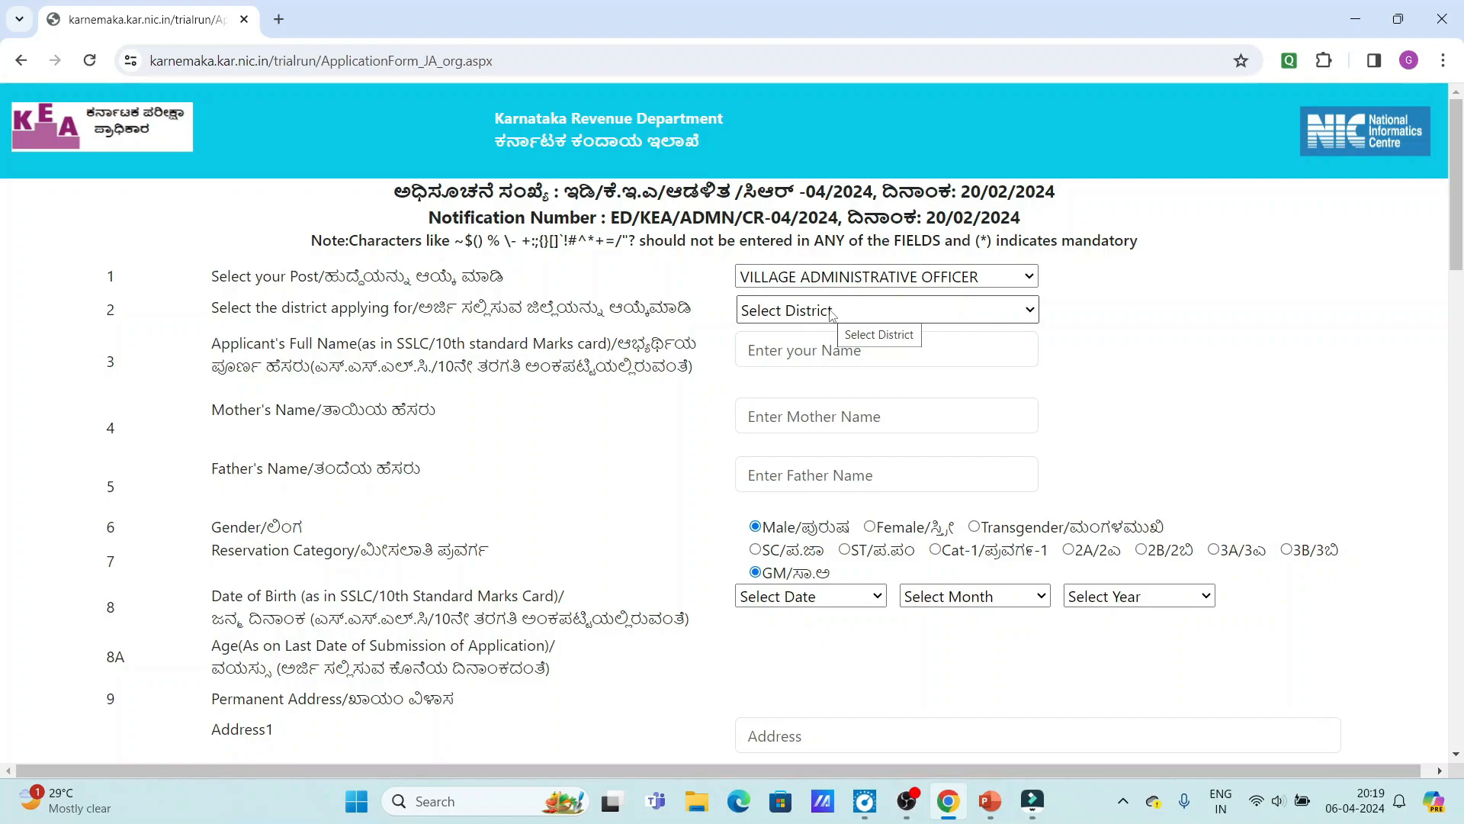
{"action": "left_click", "coordinate": [831, 315]}
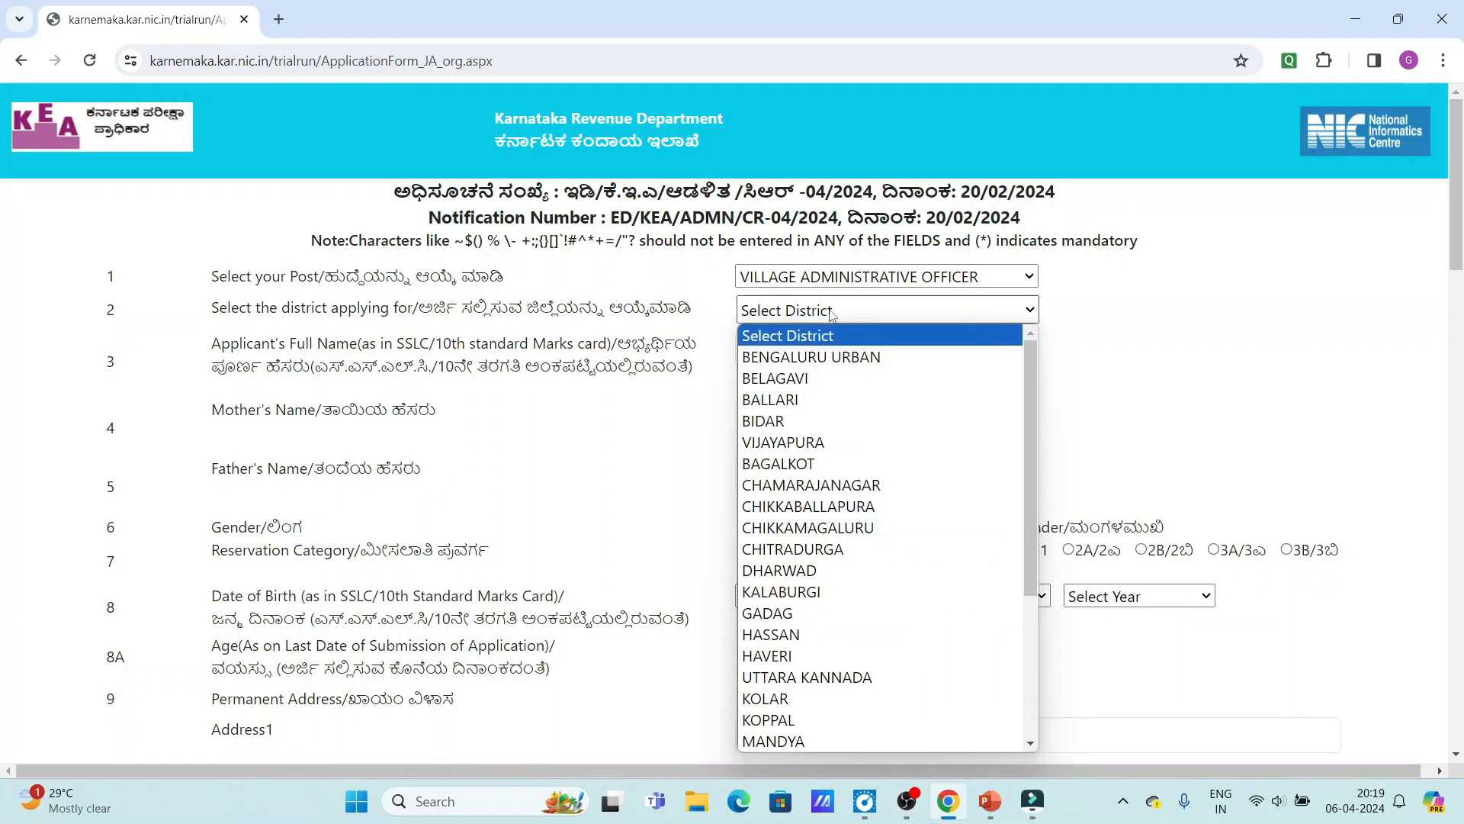
{"action": "left_click", "coordinate": [877, 352]}
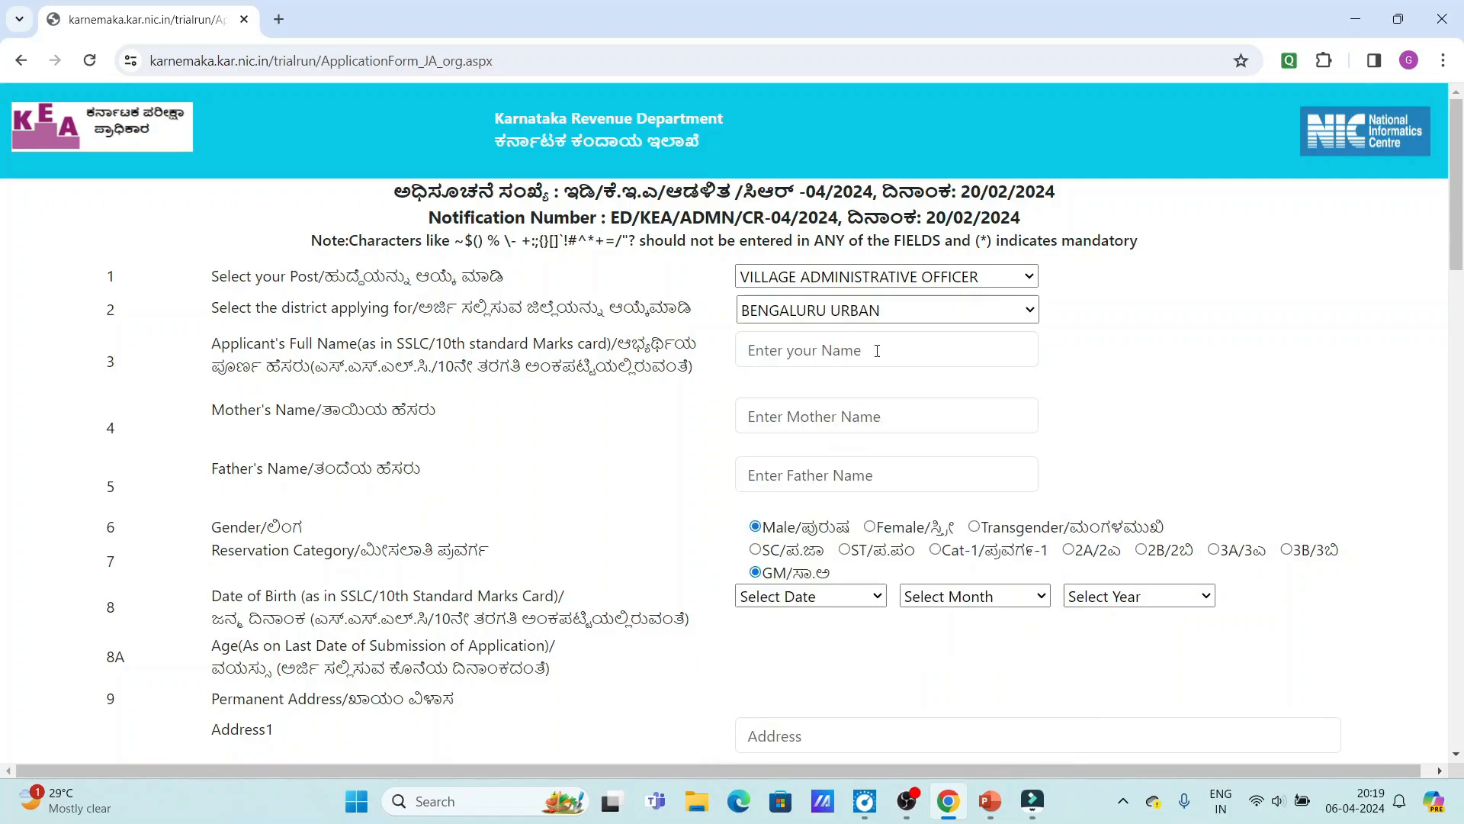
Enter the applicant's full name and the parents' names.
{"action": "left_click", "coordinate": [877, 351]}
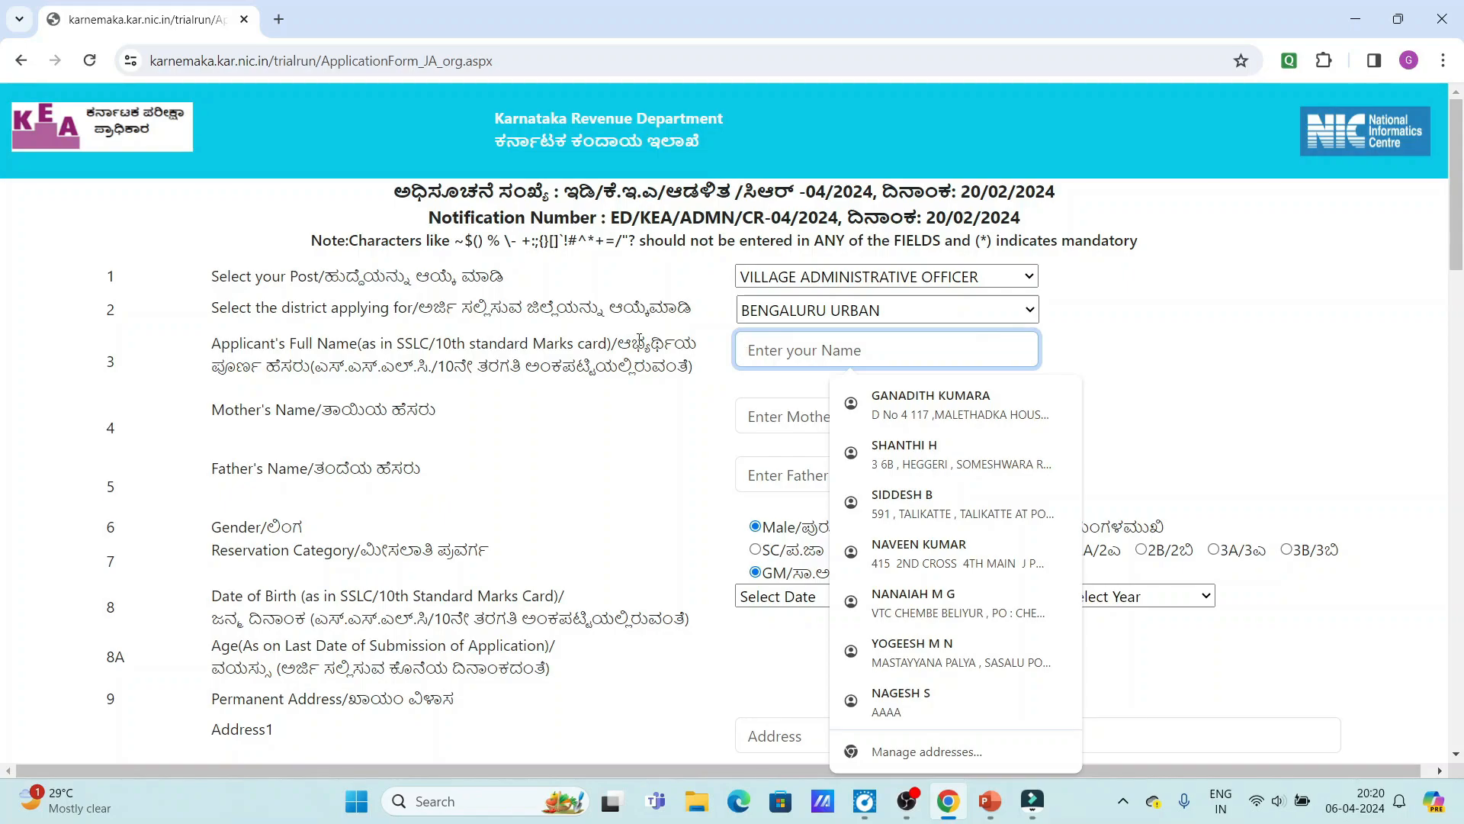
{"action": "type", "text": "a"}
{"action": "key", "text": "Tab"}
{"action": "key", "text": "Tab"}
{"action": "type", "text": "a"}
Choose a reservation category requiring a caste certificate and enter its RD number.
{"action": "scroll", "coordinate": [733, 428], "scroll_direction": "down", "scroll_amount": 1}
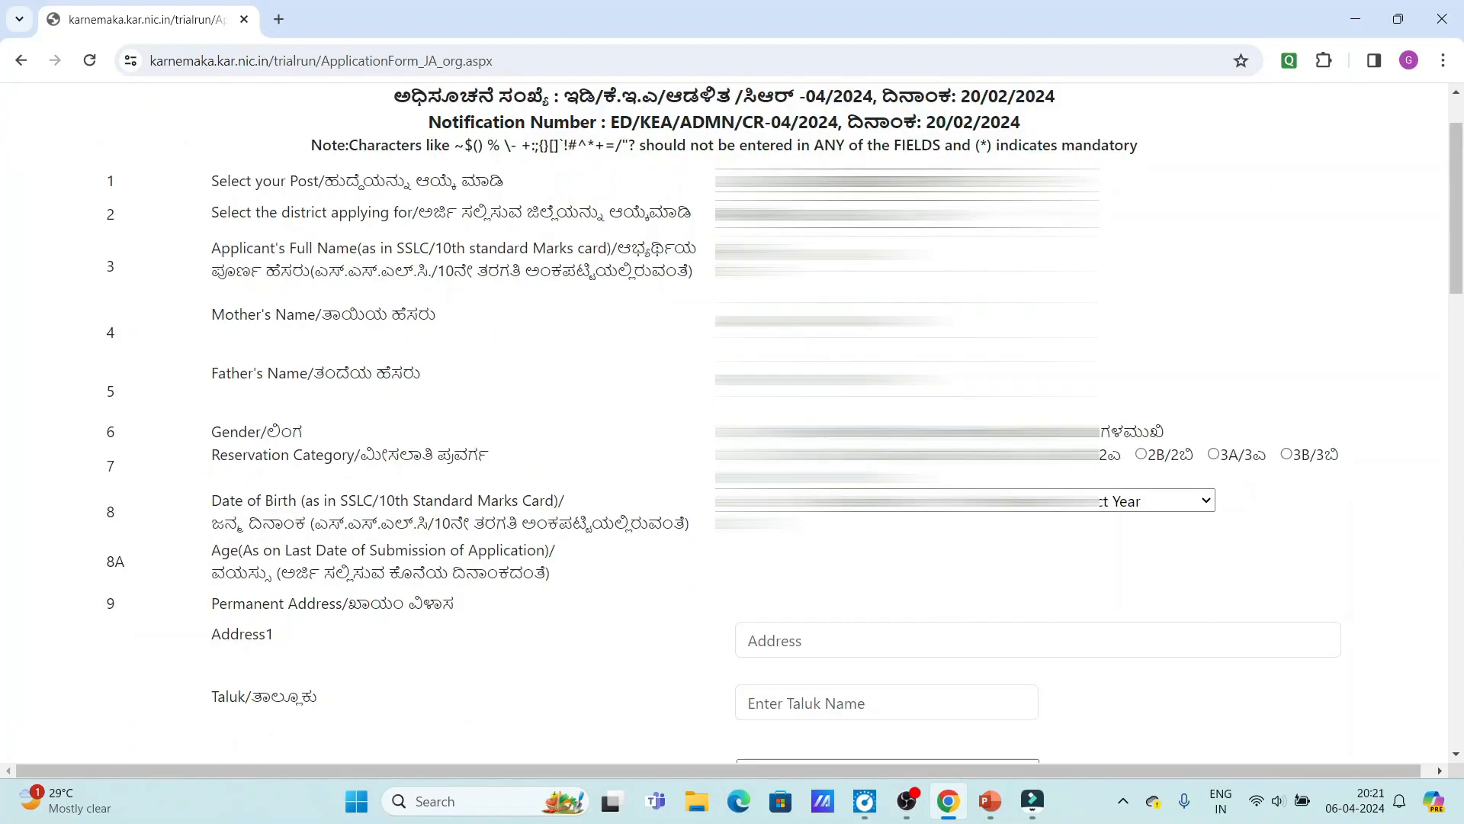
{"action": "left_click", "coordinate": [907, 455]}
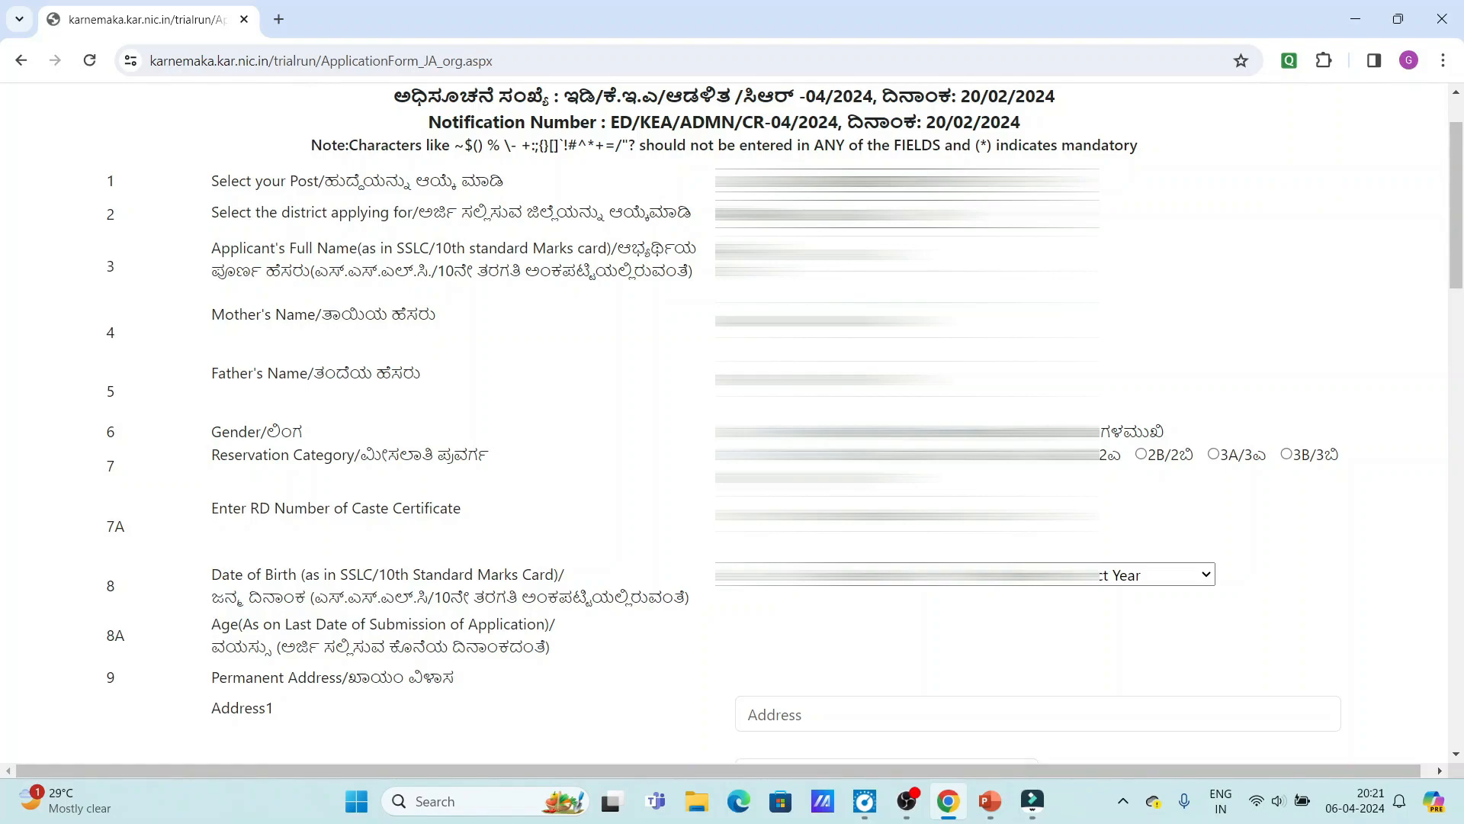
{"action": "left_click", "coordinate": [900, 514]}
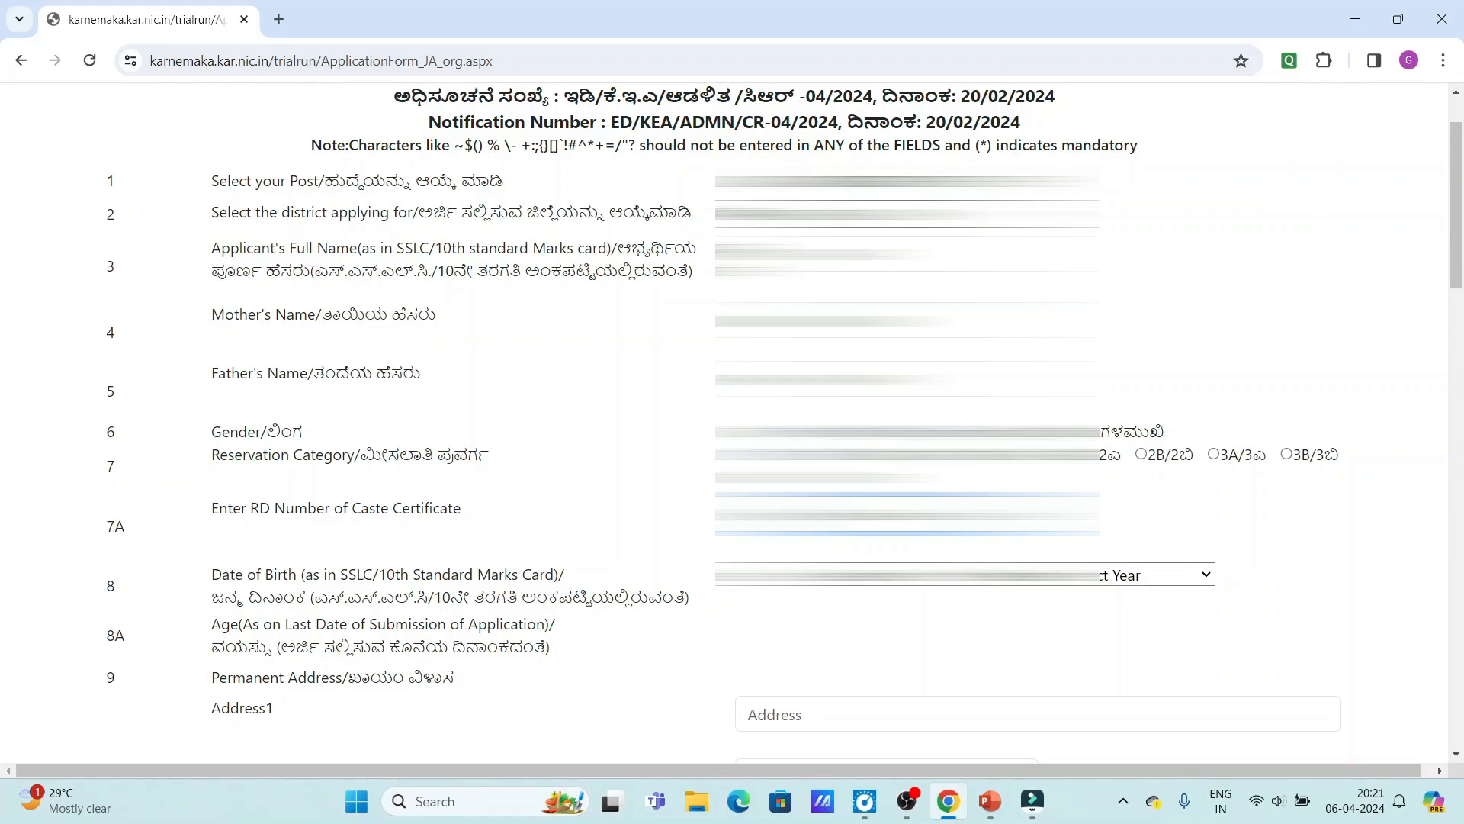
{"action": "type", "text": "R"}
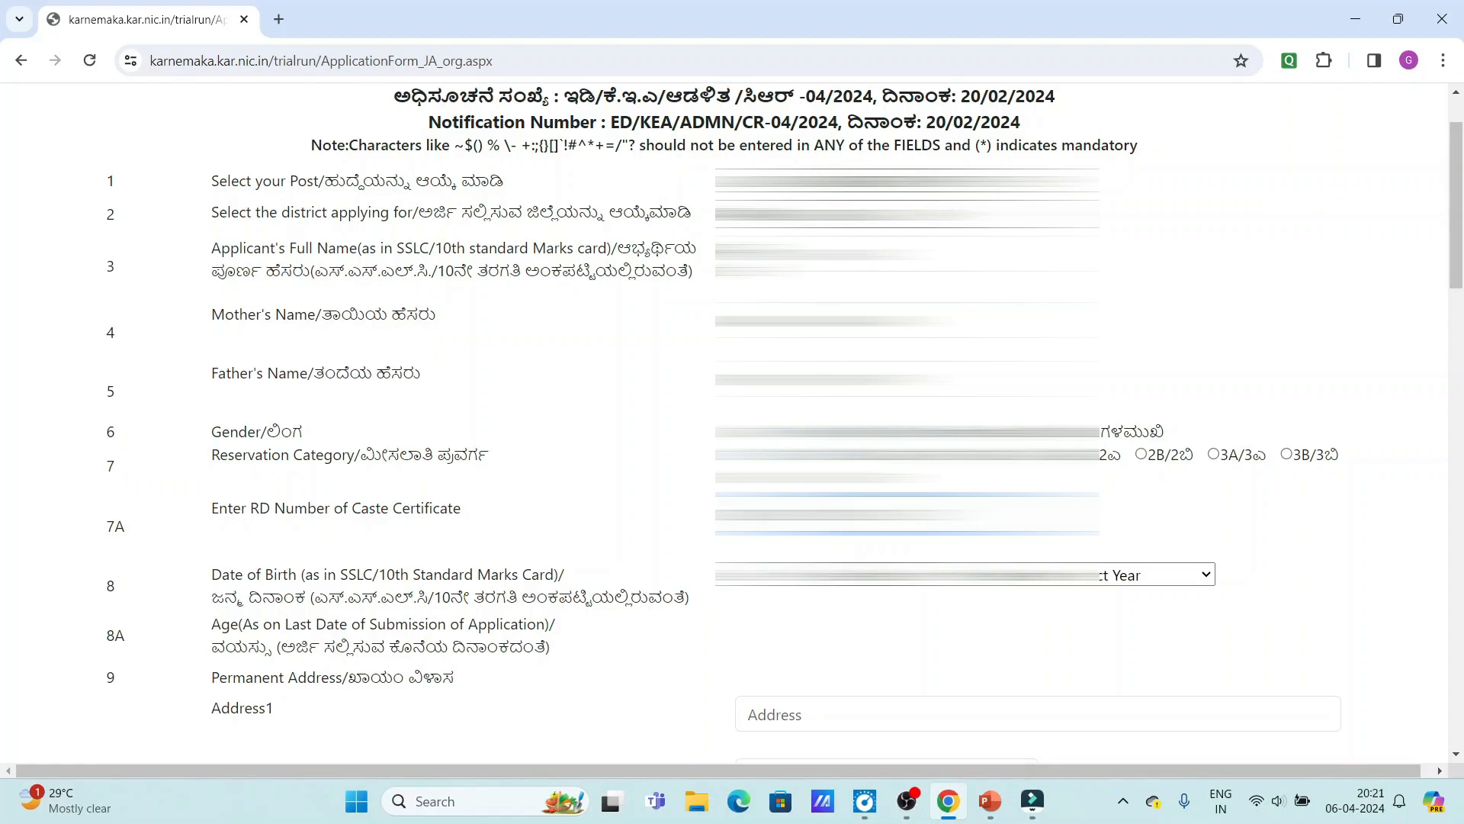
Pick the date of birth and enter the address line and taluk.
{"action": "left_click", "coordinate": [810, 574]}
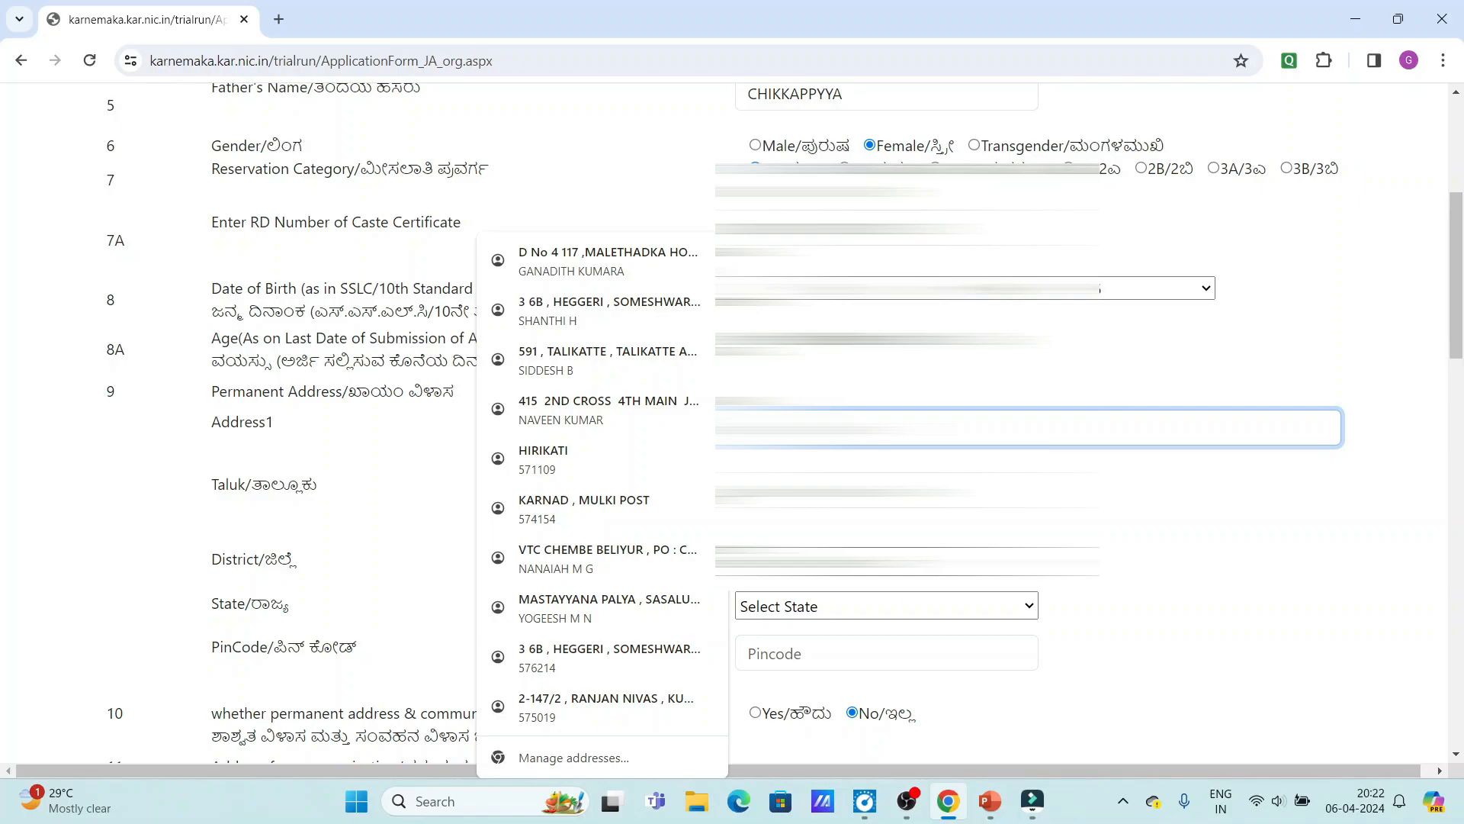
{"action": "type", "text": "A"}
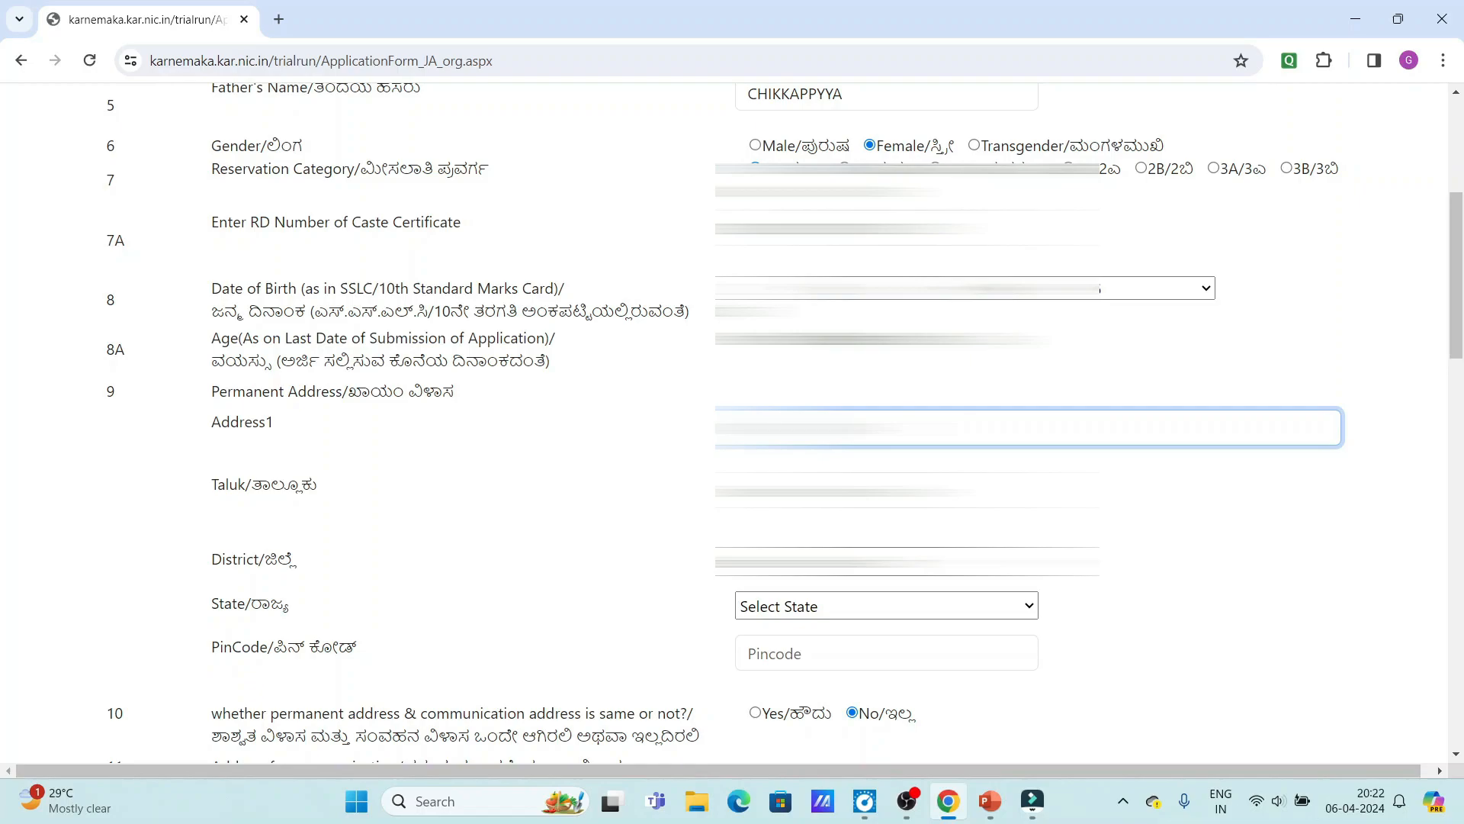
{"action": "key", "text": "Tab"}
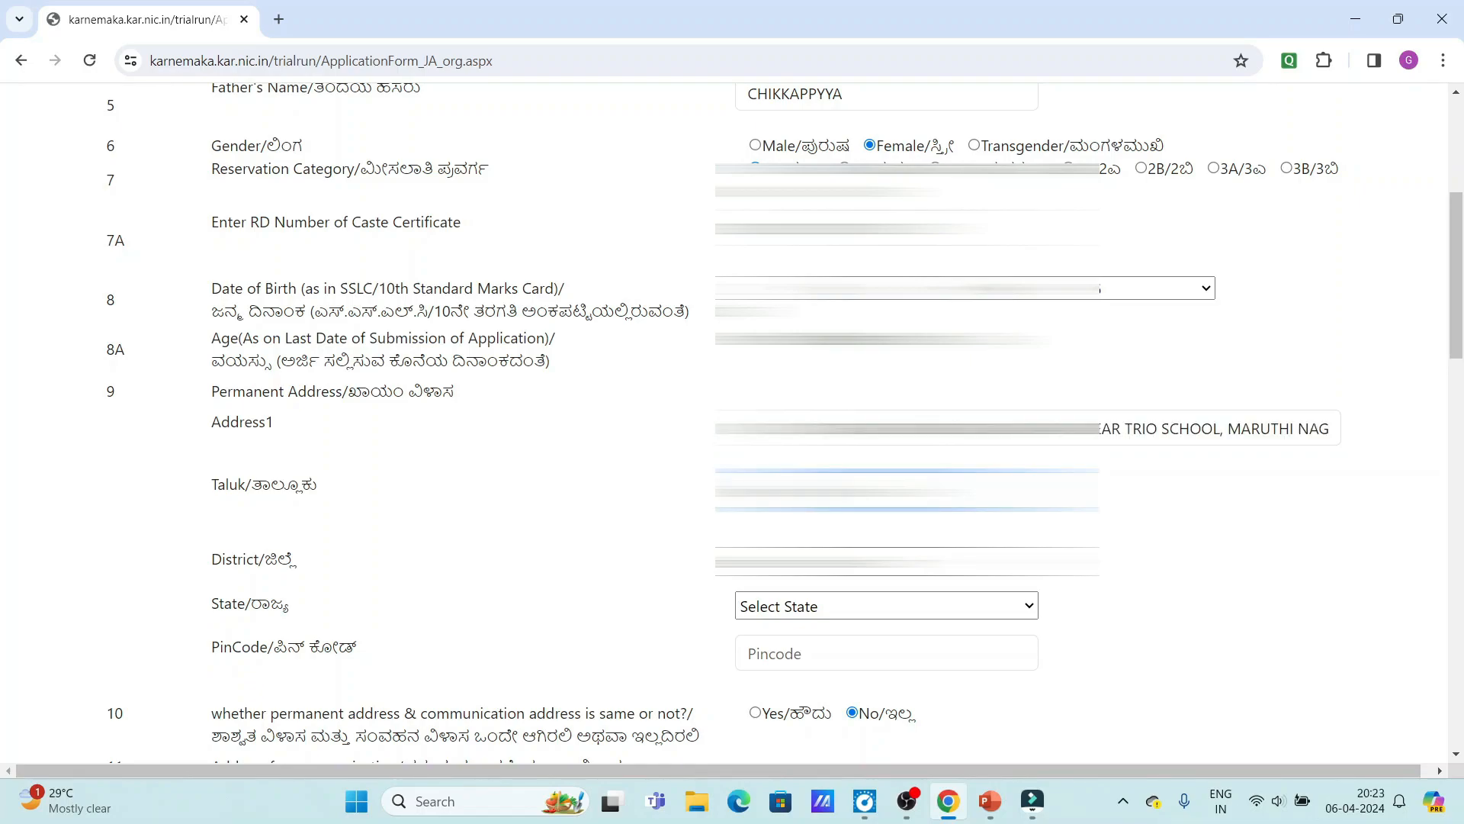
Select the address district and enter PIN code 560092.
{"action": "left_click", "coordinate": [886, 561]}
{"action": "scroll", "coordinate": [887, 472], "scroll_direction": "down", "scroll_amount": 3}
{"action": "scroll", "coordinate": [887, 259], "scroll_direction": "up", "scroll_amount": 3}
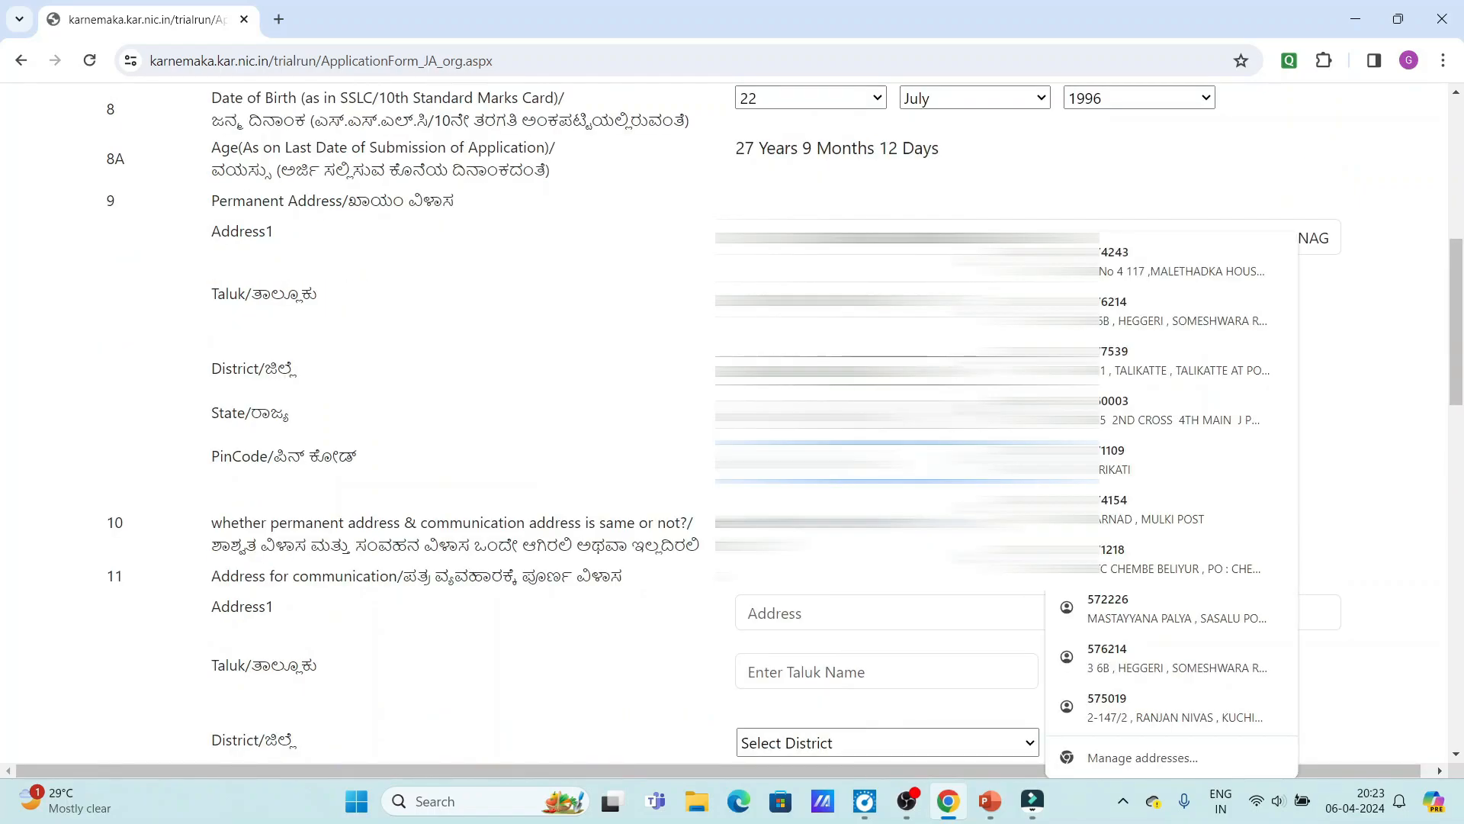
{"action": "type", "text": "560092"}
{"action": "left_click", "coordinate": [1297, 662]}
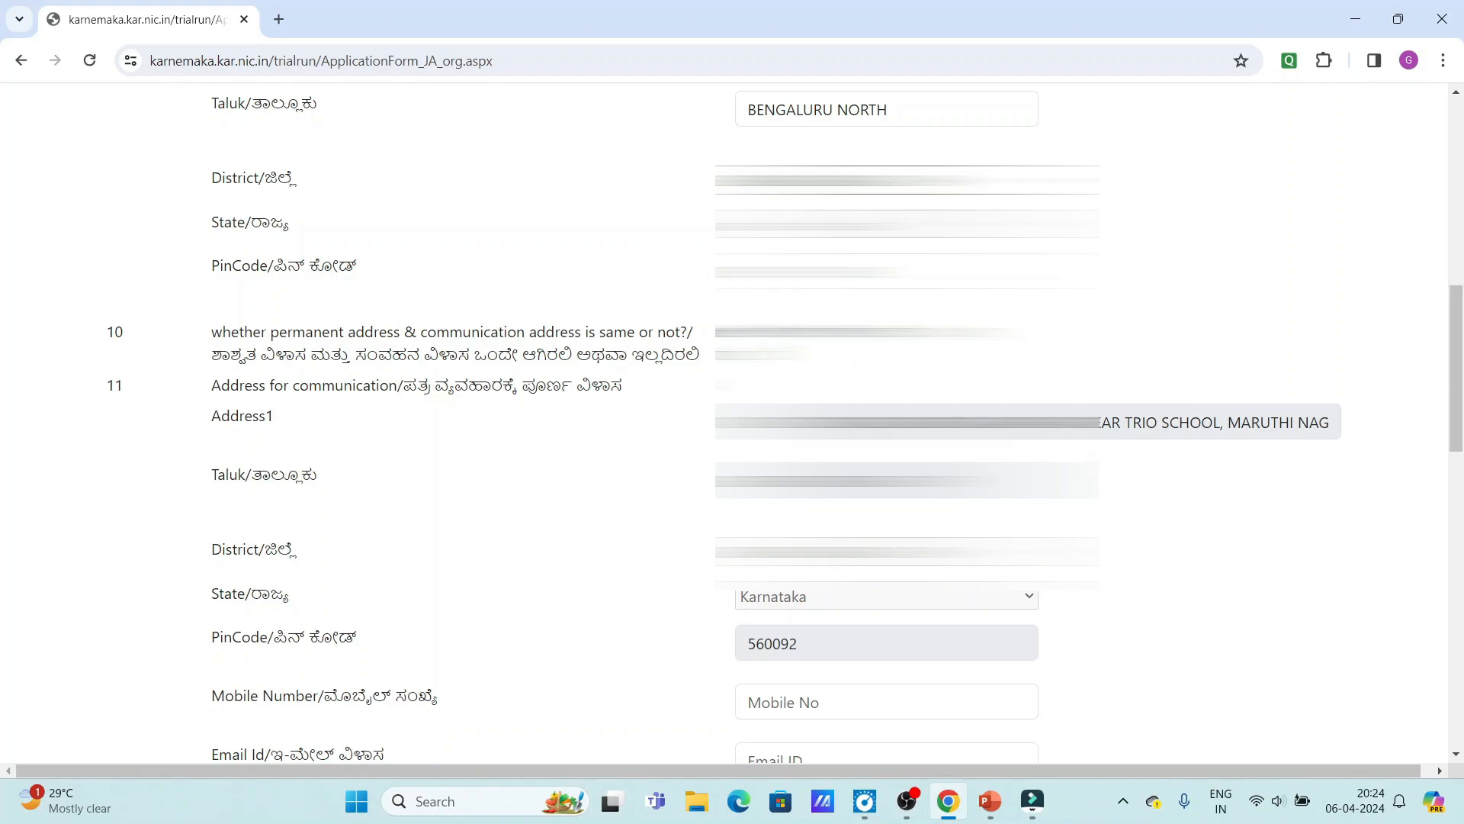
Enter the applicant's mobile number and e-mail ID in the communication details.
{"action": "scroll", "coordinate": [790, 424], "scroll_direction": "down", "scroll_amount": 5}
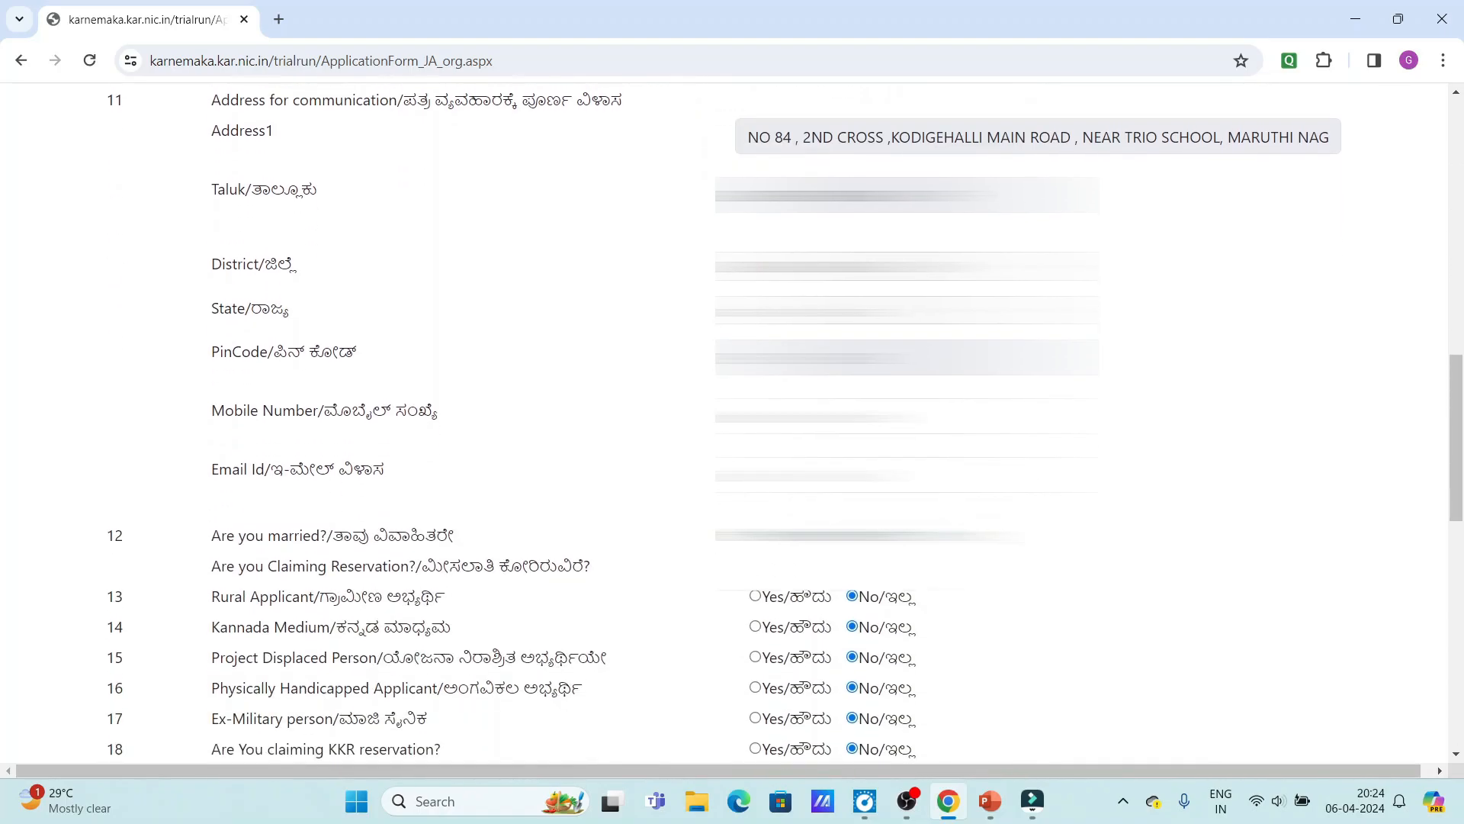
{"action": "left_click", "coordinate": [887, 320]}
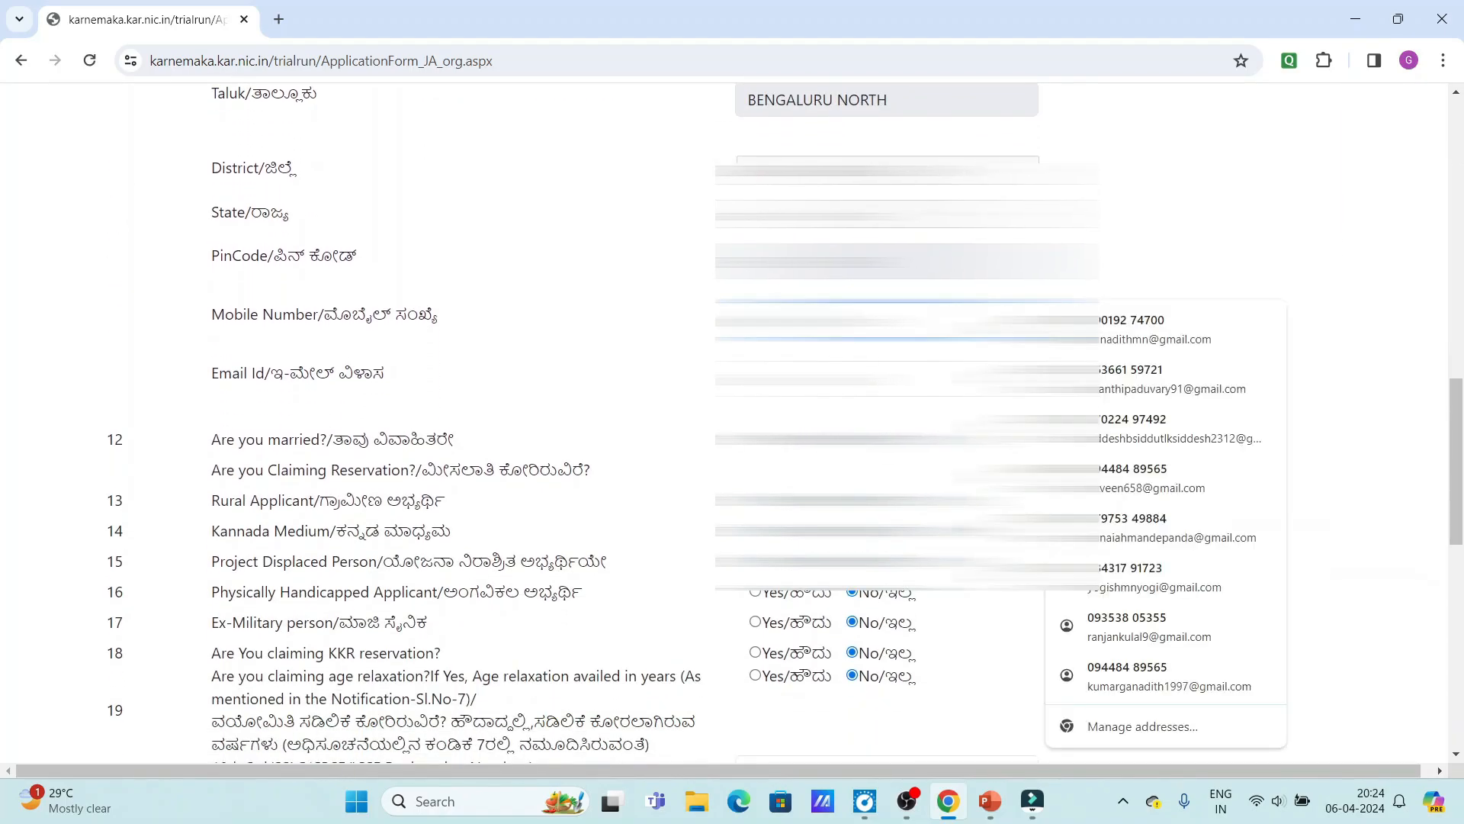
{"action": "left_click", "coordinate": [887, 379]}
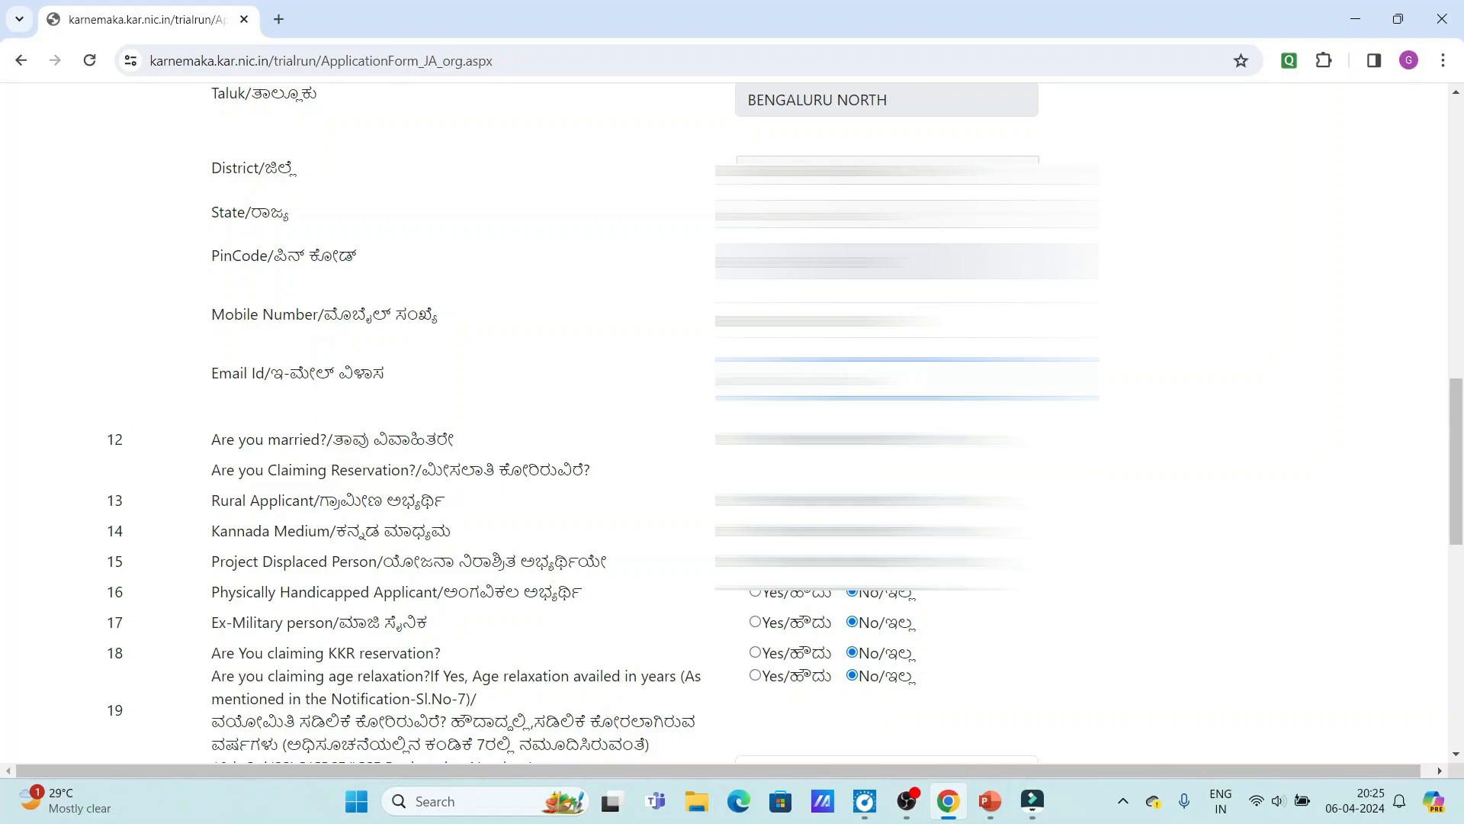
{"action": "scroll", "coordinate": [390, 299], "scroll_direction": "down", "scroll_amount": 2}
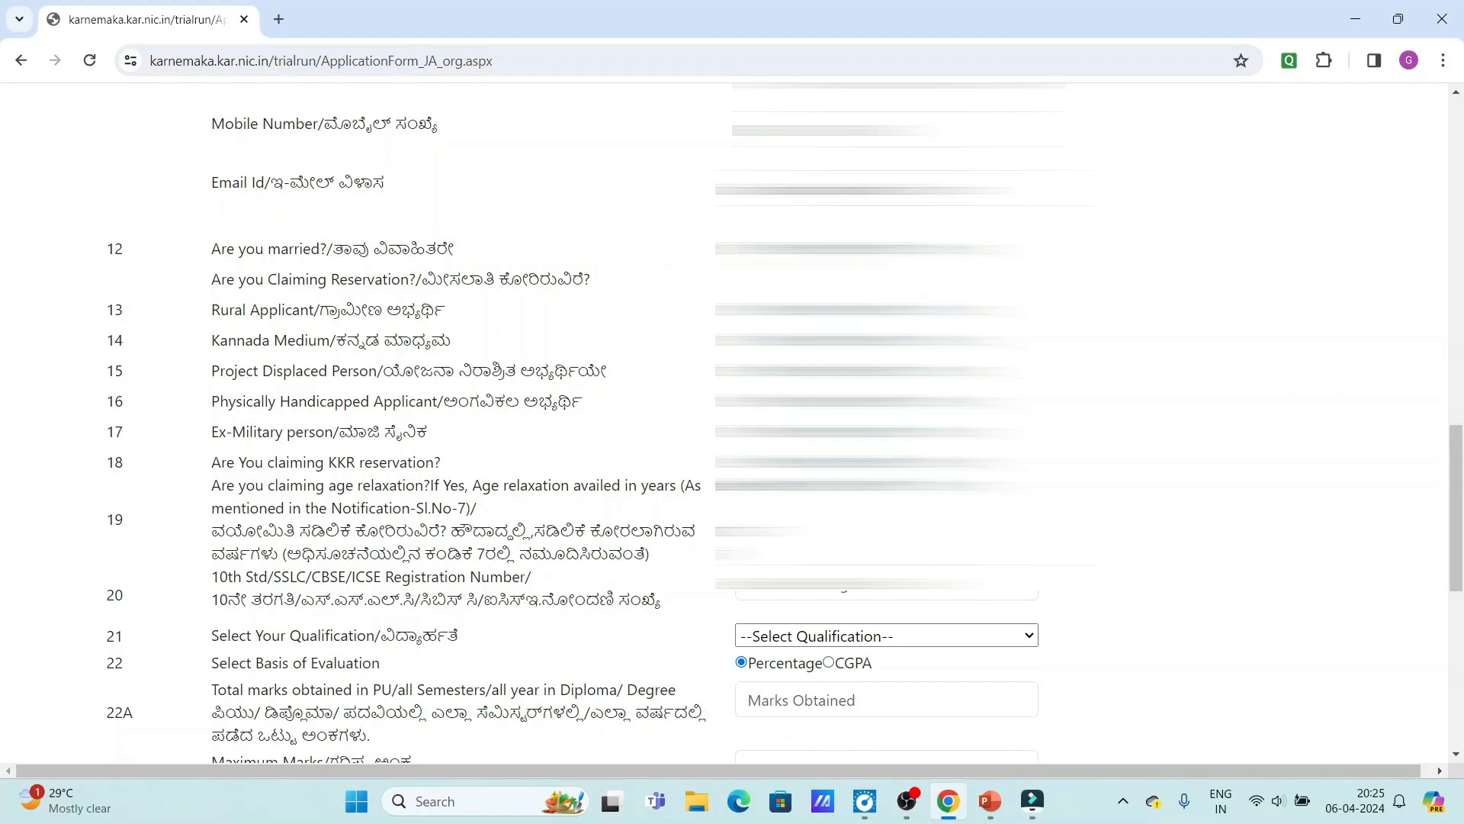
{"action": "left_click", "coordinate": [741, 249]}
{"action": "left_click", "coordinate": [886, 285]}
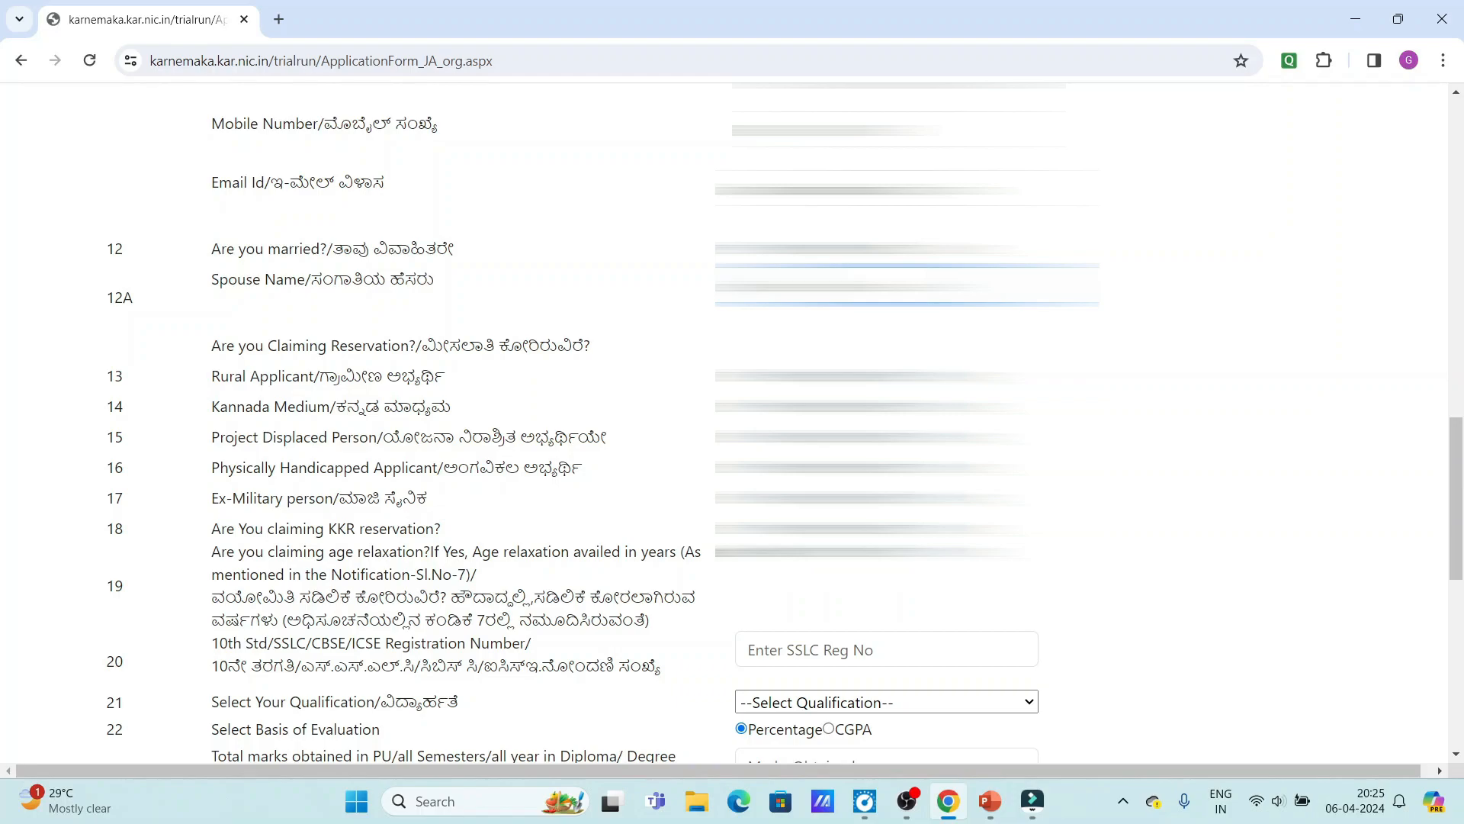
{"action": "left_click", "coordinate": [362, 366]}
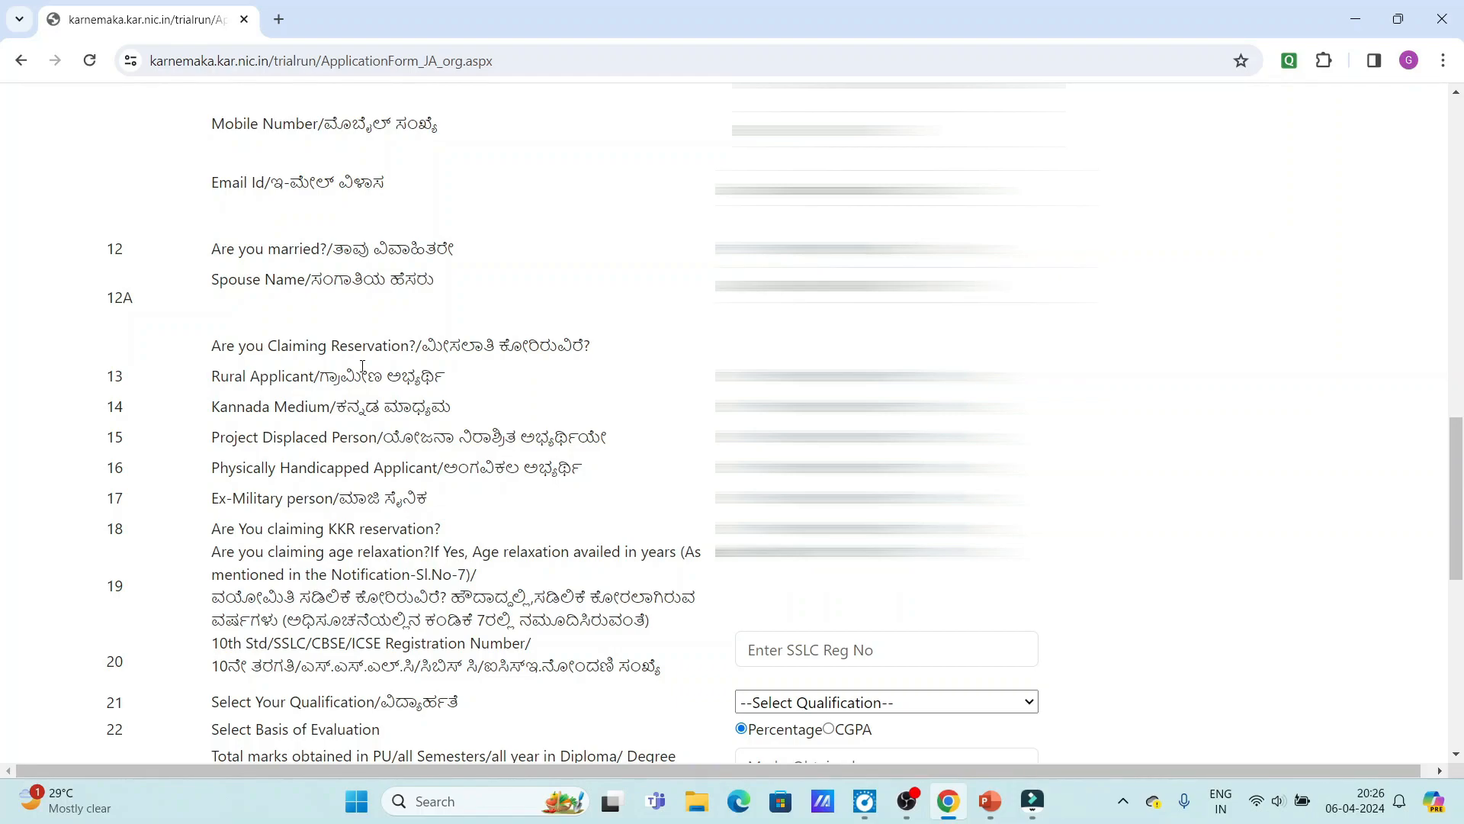
{"action": "scroll", "coordinate": [411, 363], "scroll_direction": "down", "scroll_amount": 2}
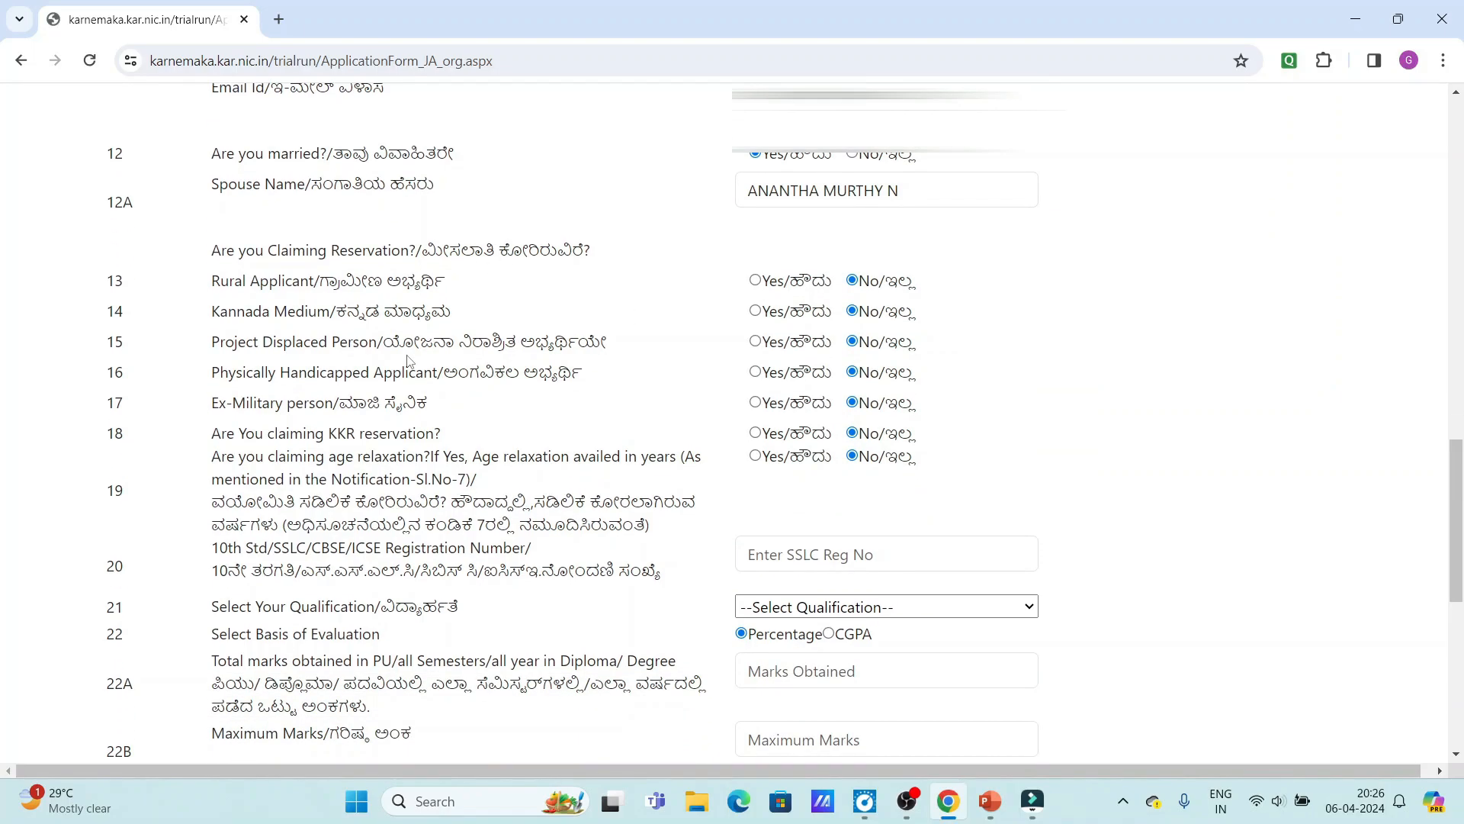
{"action": "scroll", "coordinate": [500, 330], "scroll_direction": "down", "scroll_amount": 1}
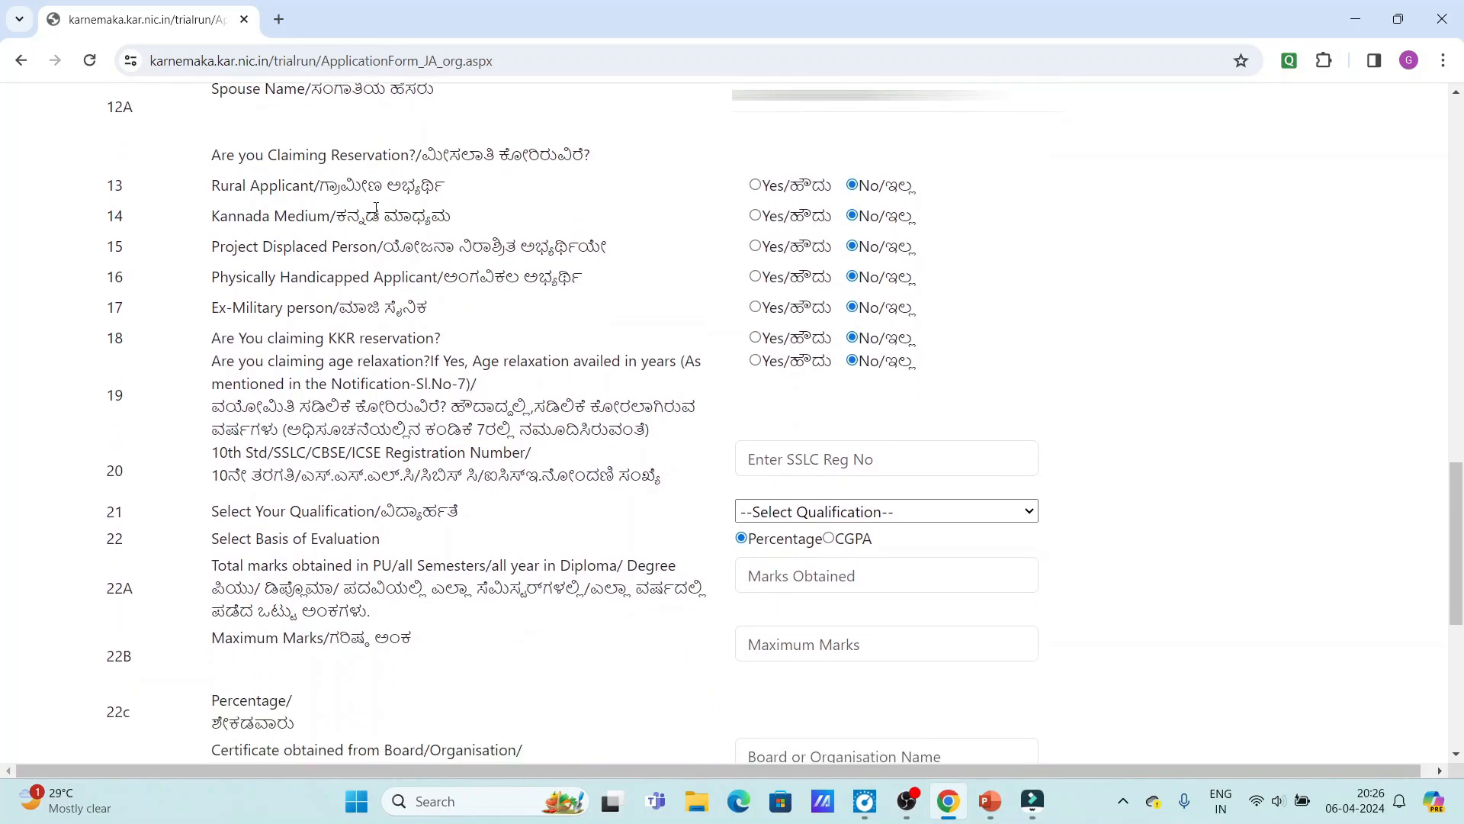
{"action": "scroll", "coordinate": [359, 194], "scroll_direction": "up", "scroll_amount": 2}
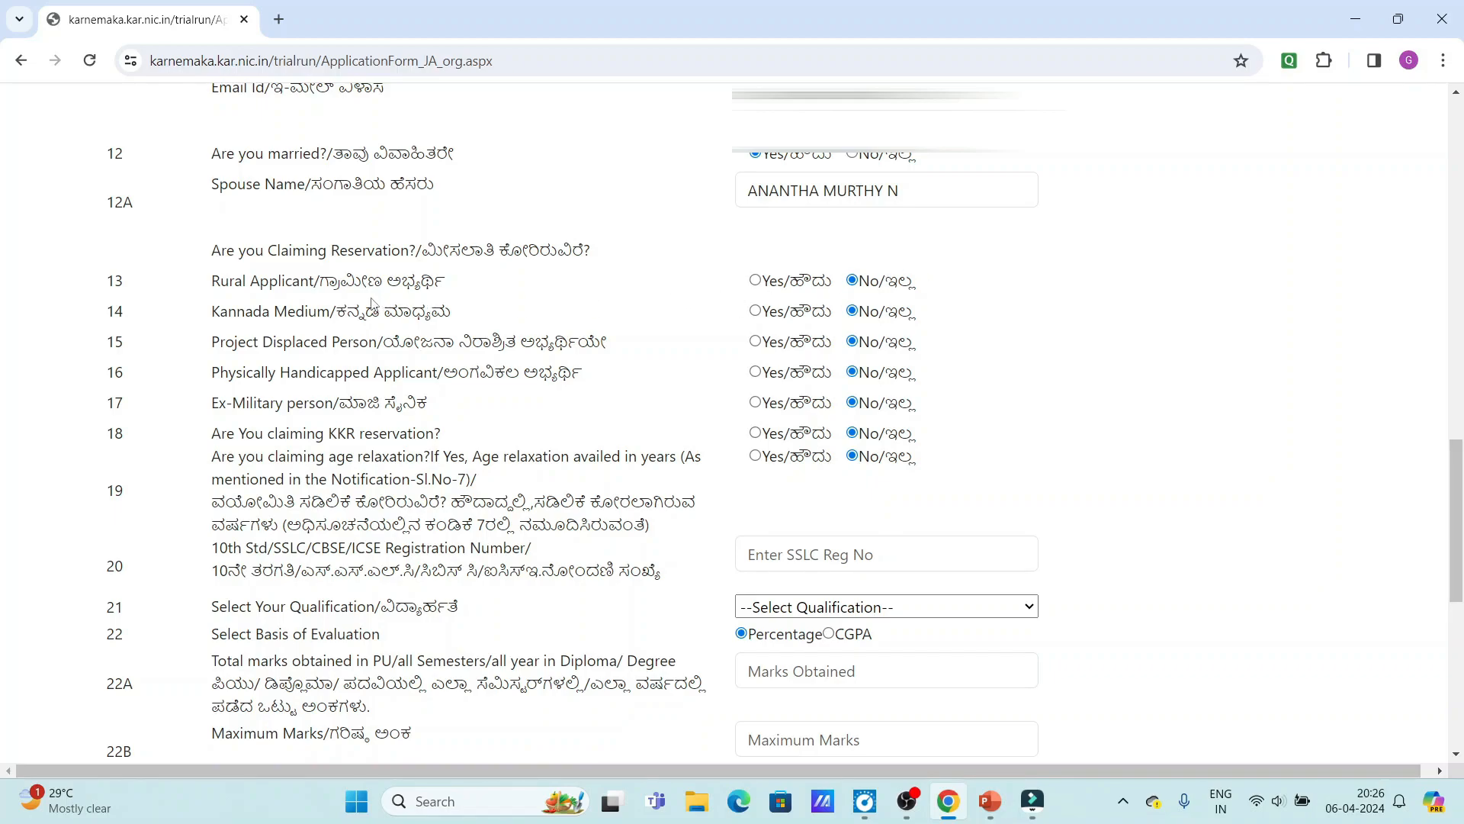
Mark Kannada Medium as Yes and leave Physically Handicapped answered No.
{"action": "left_click", "coordinate": [755, 311]}
{"action": "scroll", "coordinate": [710, 366], "scroll_direction": "down", "scroll_amount": 1}
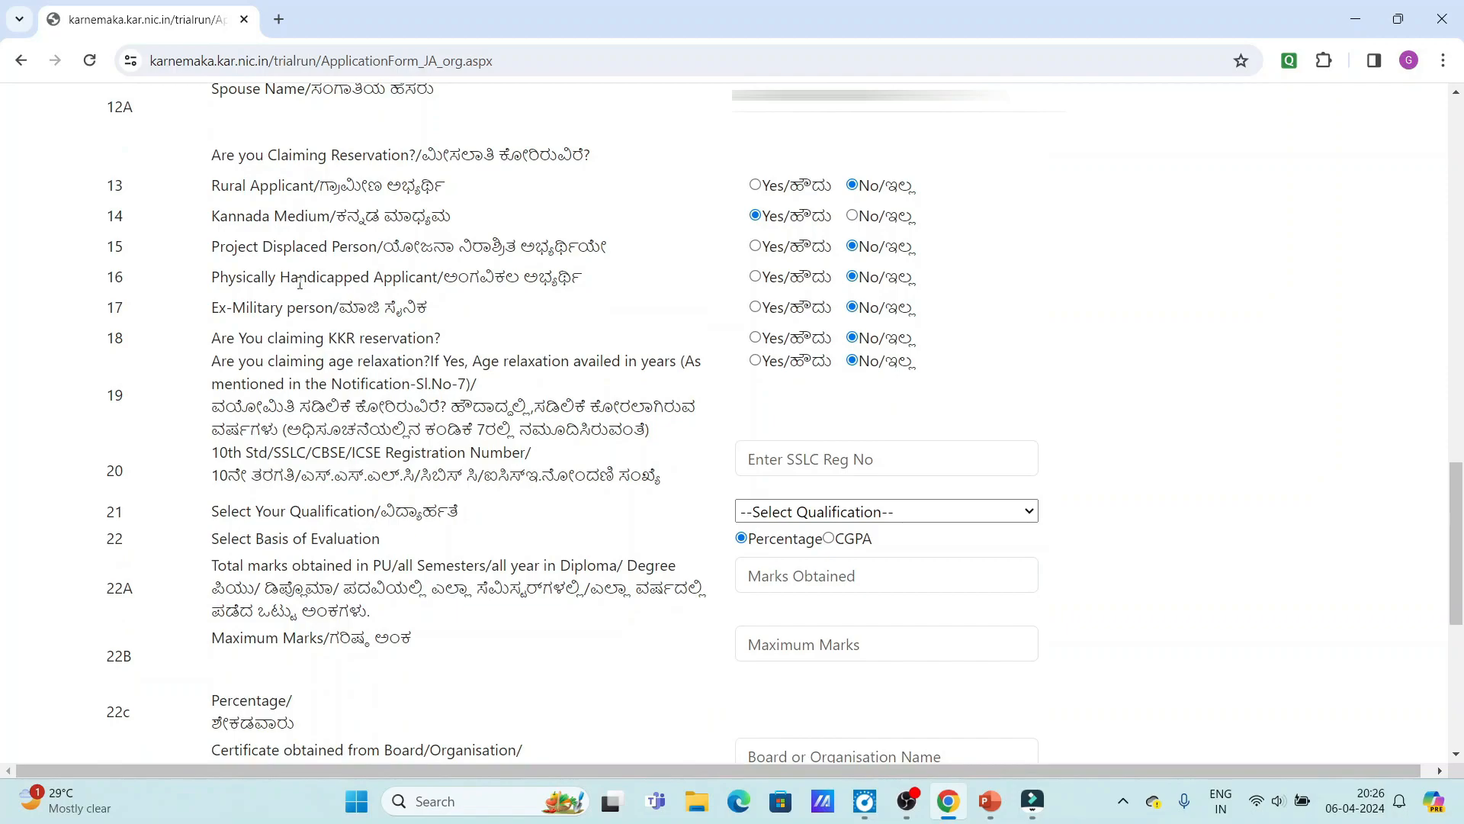
{"action": "left_click", "coordinate": [756, 278]}
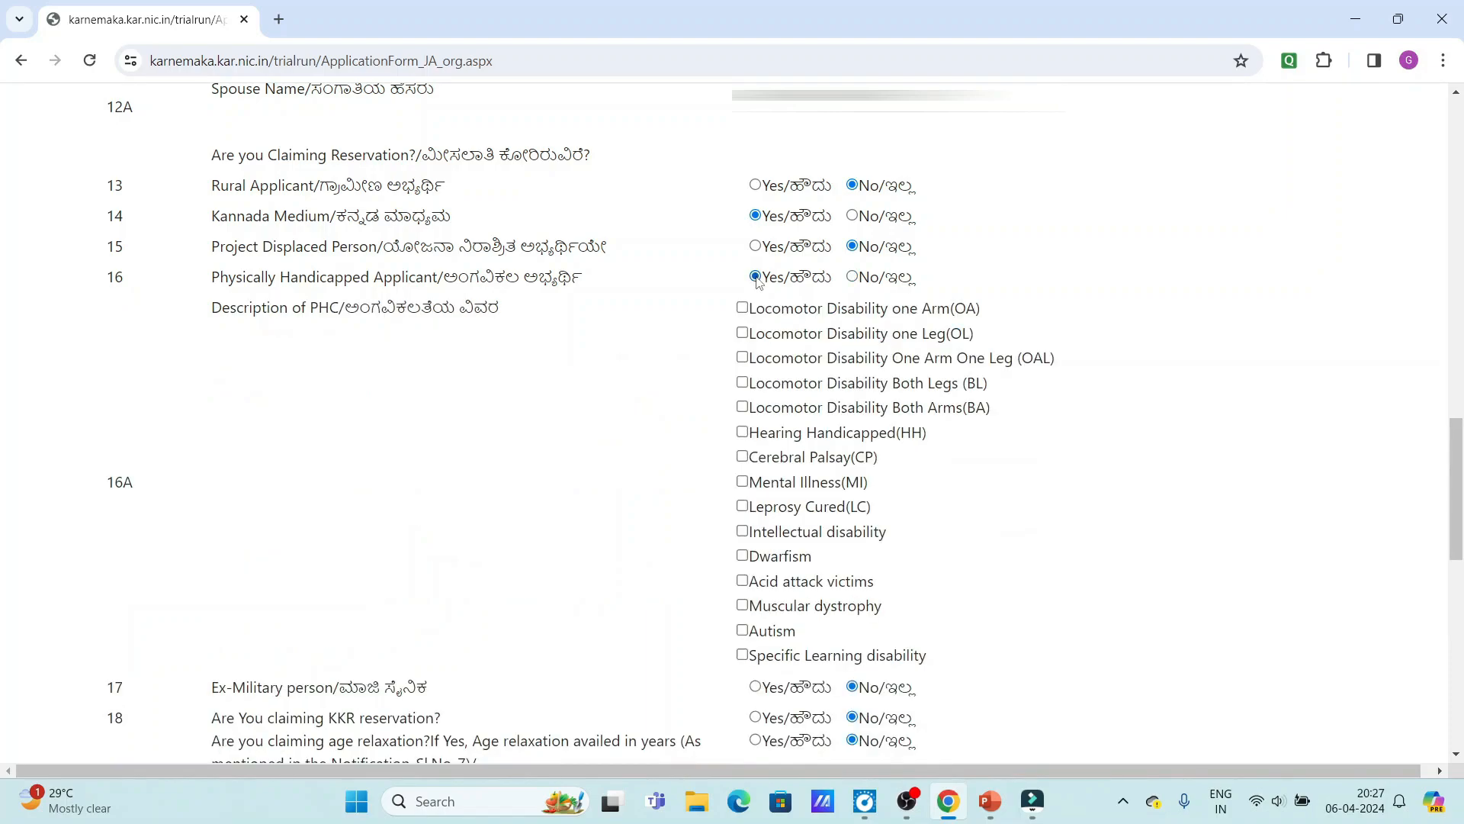
{"action": "scroll", "coordinate": [824, 391], "scroll_direction": "down", "scroll_amount": 5}
{"action": "scroll", "coordinate": [823, 391], "scroll_direction": "up", "scroll_amount": 7}
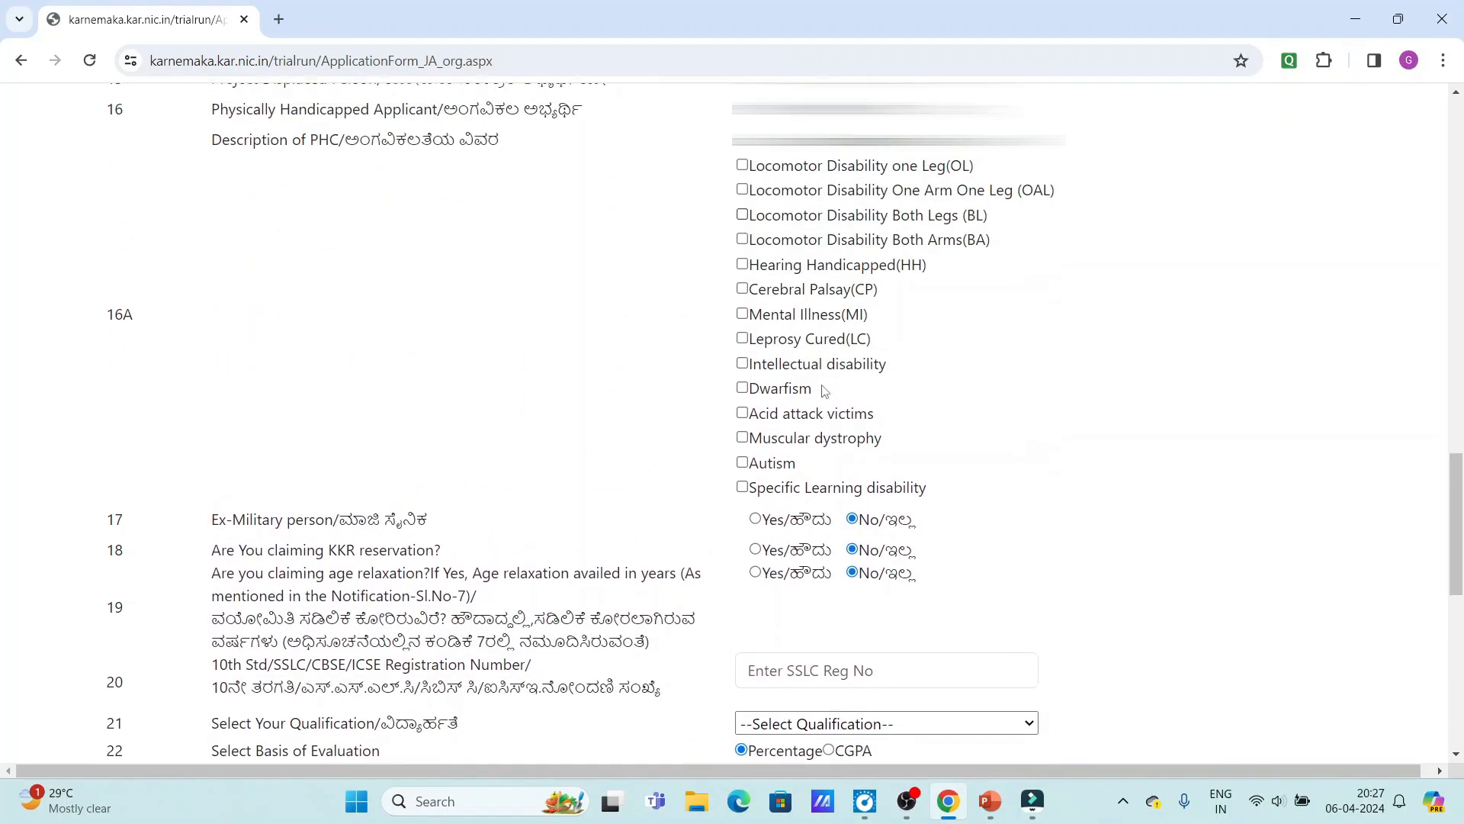
{"action": "scroll", "coordinate": [917, 513], "scroll_direction": "down", "scroll_amount": 5}
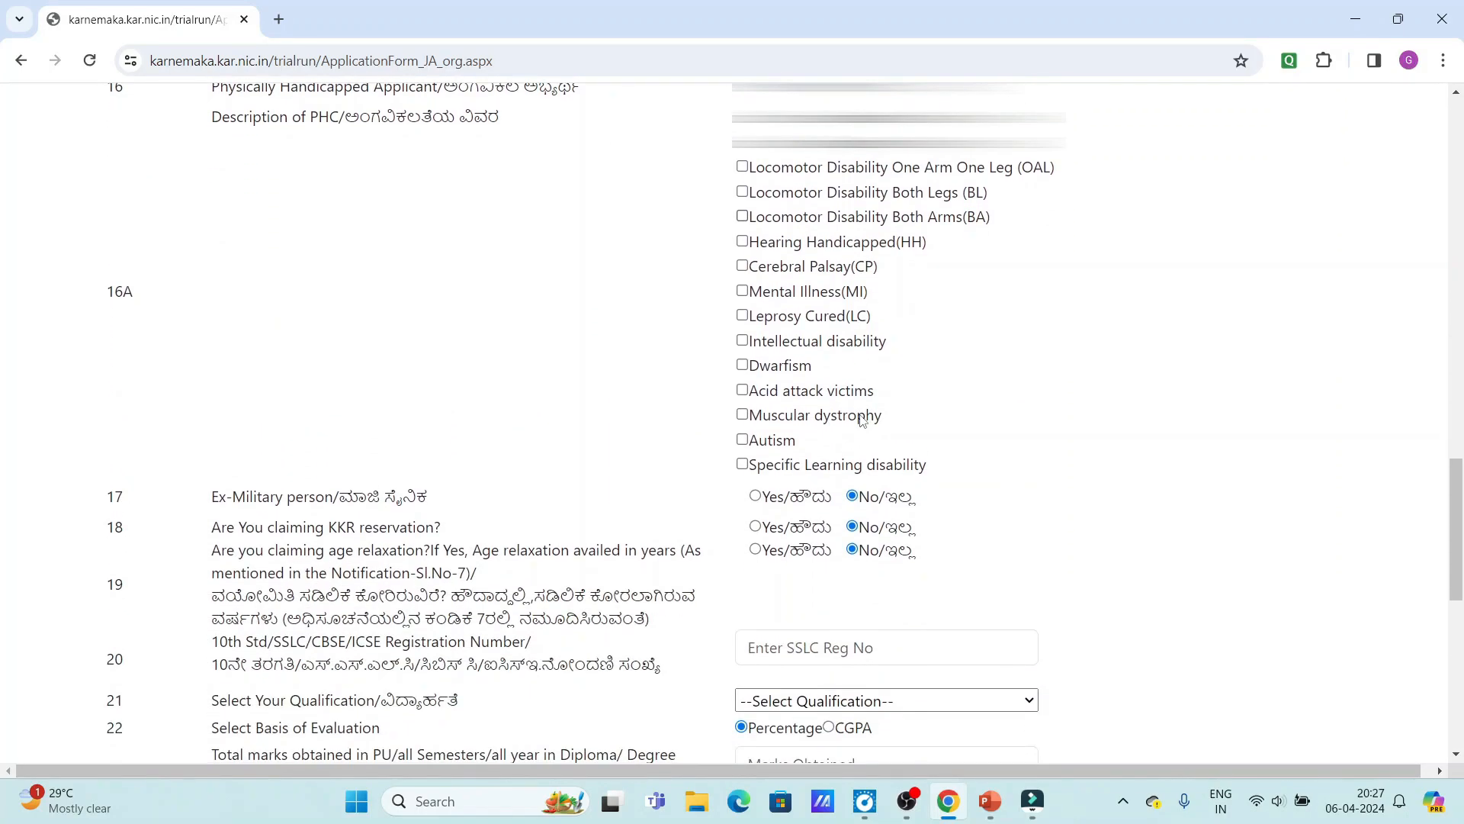
{"action": "scroll", "coordinate": [862, 419], "scroll_direction": "up", "scroll_amount": 4}
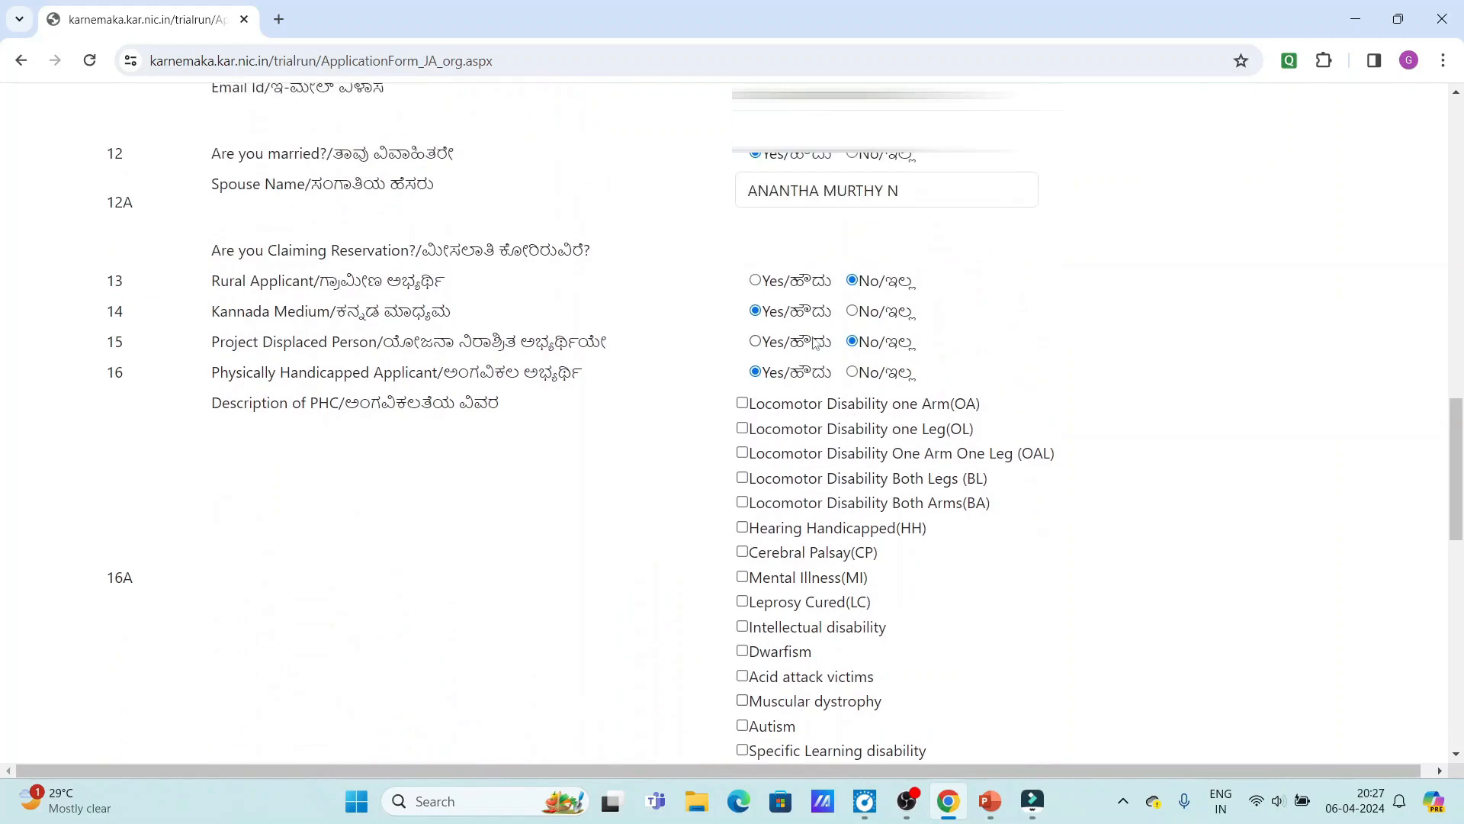
{"action": "left_click", "coordinate": [851, 372]}
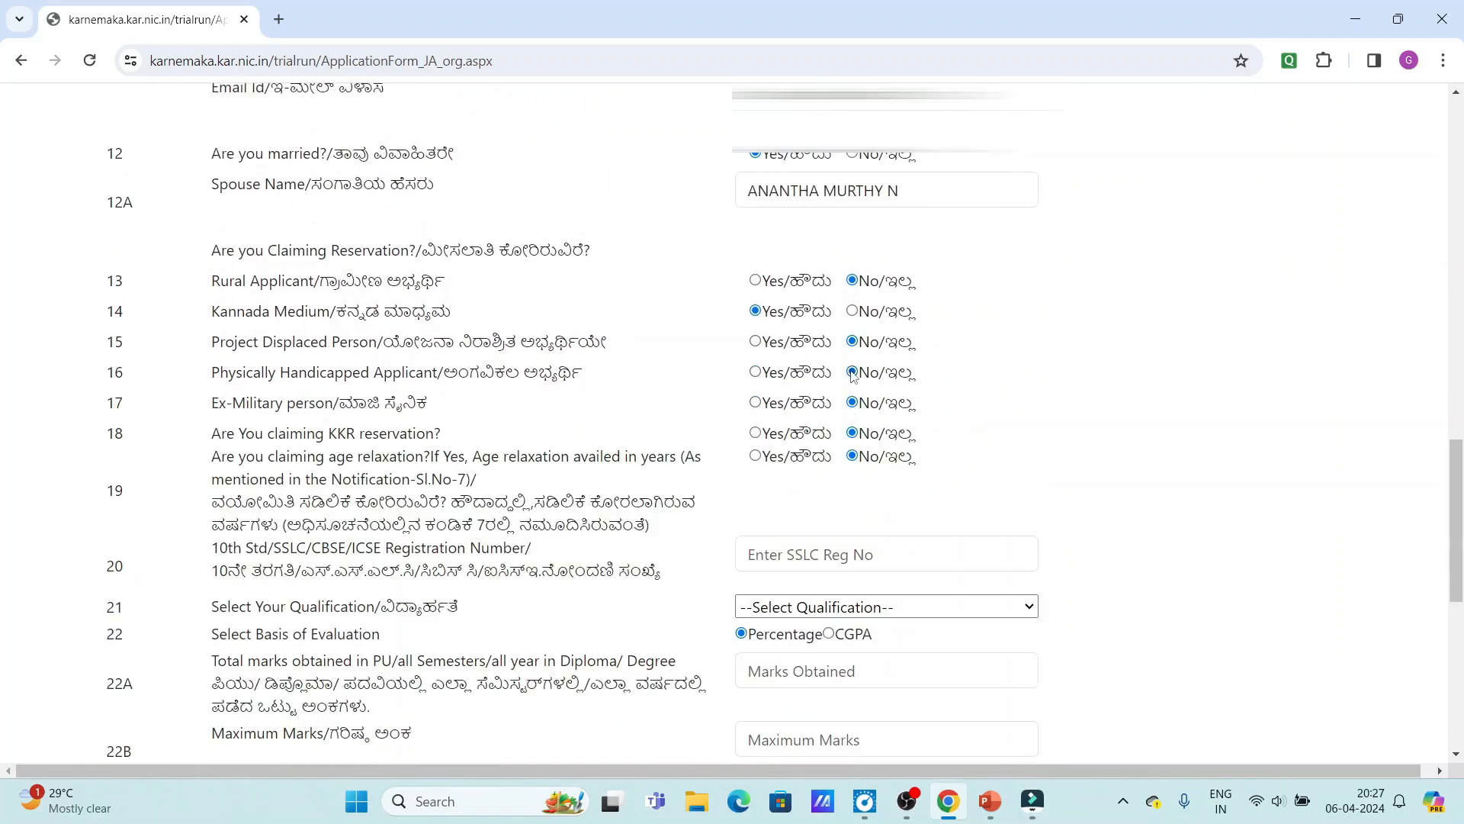
Leave the KKR reservation question answered No.
{"action": "scroll", "coordinate": [648, 359], "scroll_direction": "down", "scroll_amount": 1}
{"action": "scroll", "coordinate": [445, 349], "scroll_direction": "down", "scroll_amount": 1}
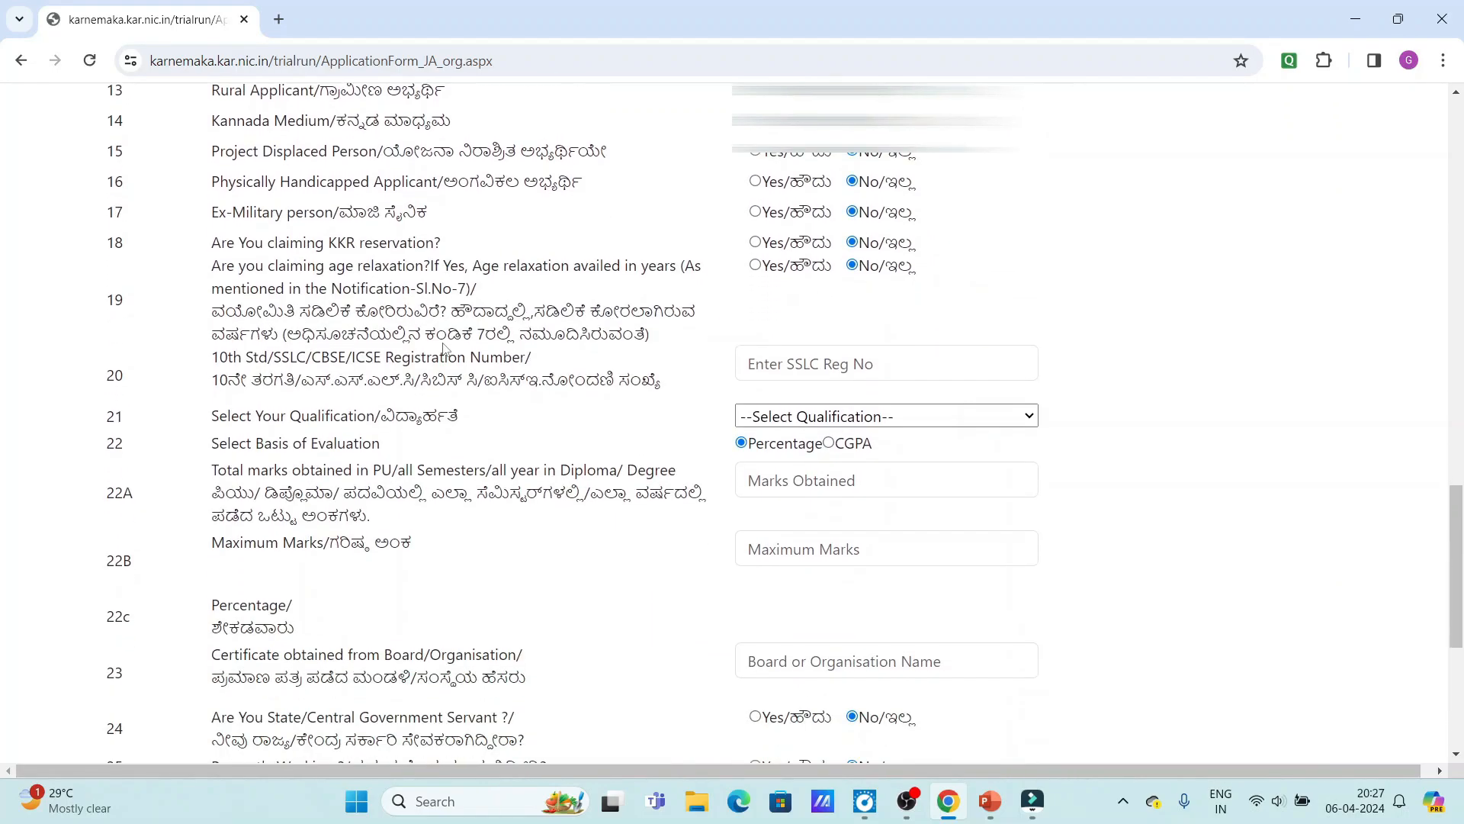
{"action": "left_click", "coordinate": [755, 242]}
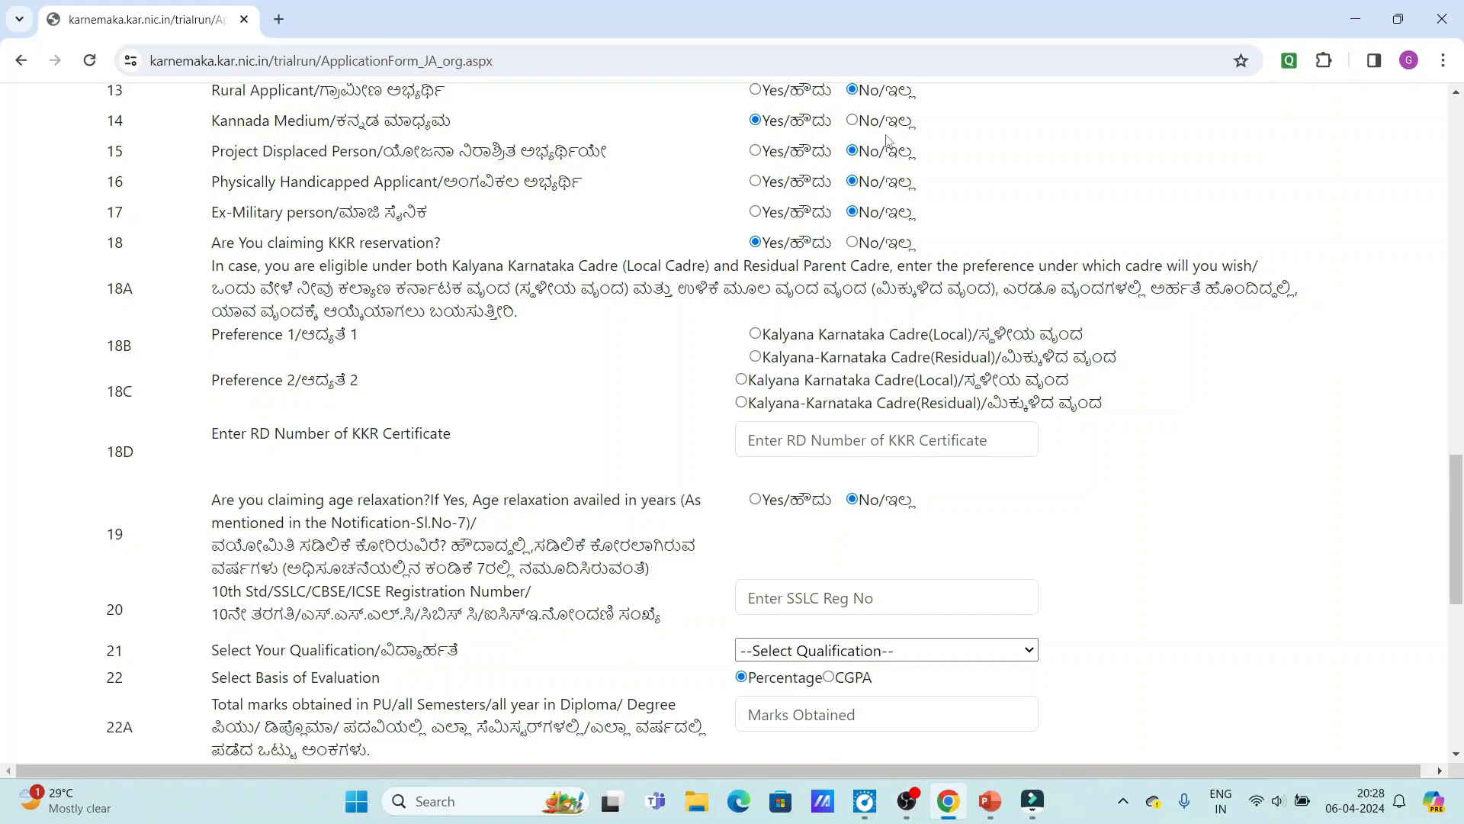
{"action": "scroll", "coordinate": [431, 282], "scroll_direction": "up", "scroll_amount": 1}
{"action": "scroll", "coordinate": [431, 283], "scroll_direction": "down", "scroll_amount": 1}
{"action": "left_click", "coordinate": [853, 244]}
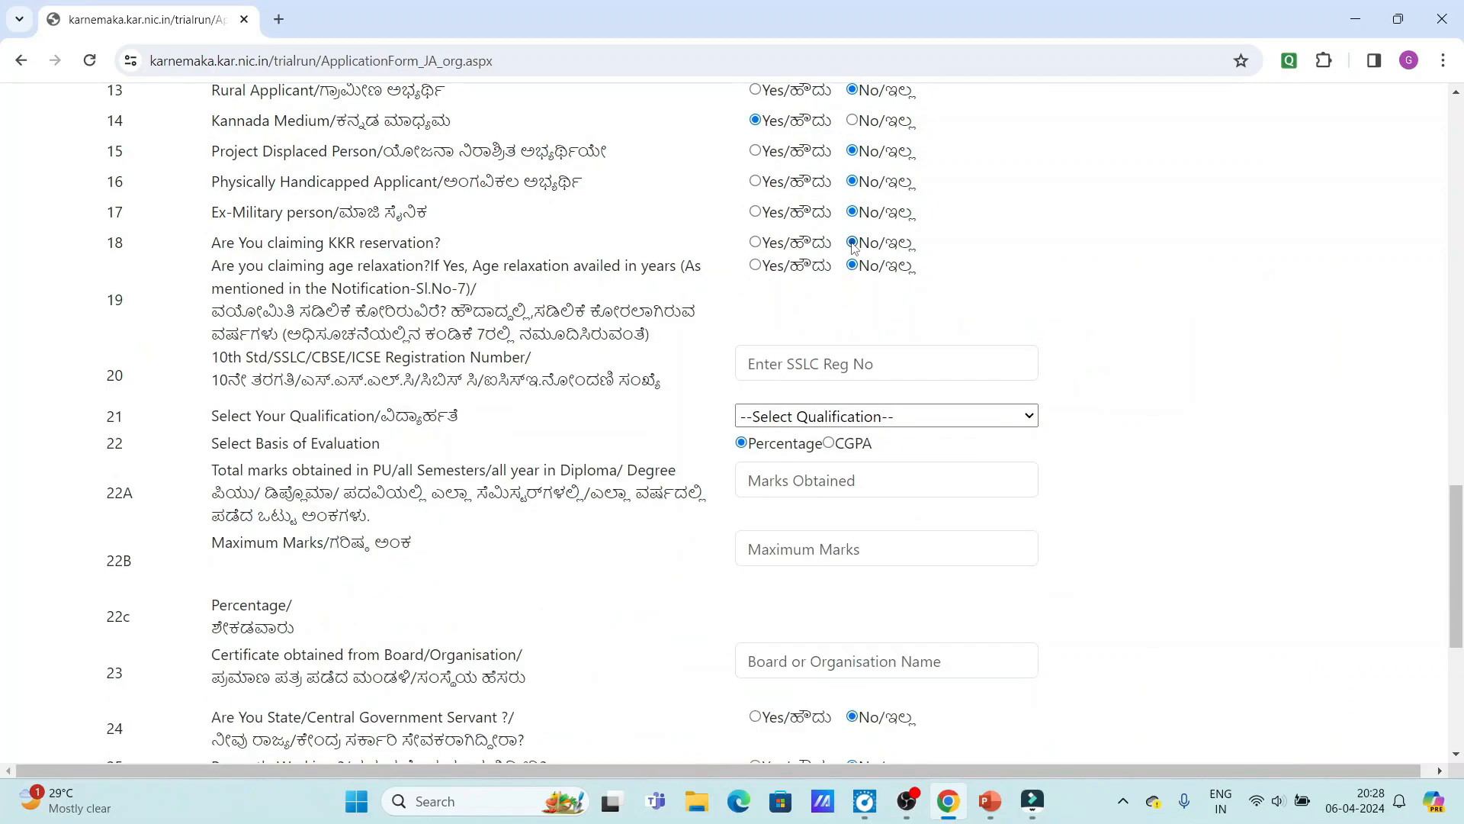
{"action": "scroll", "coordinate": [846, 280], "scroll_direction": "down", "scroll_amount": 1}
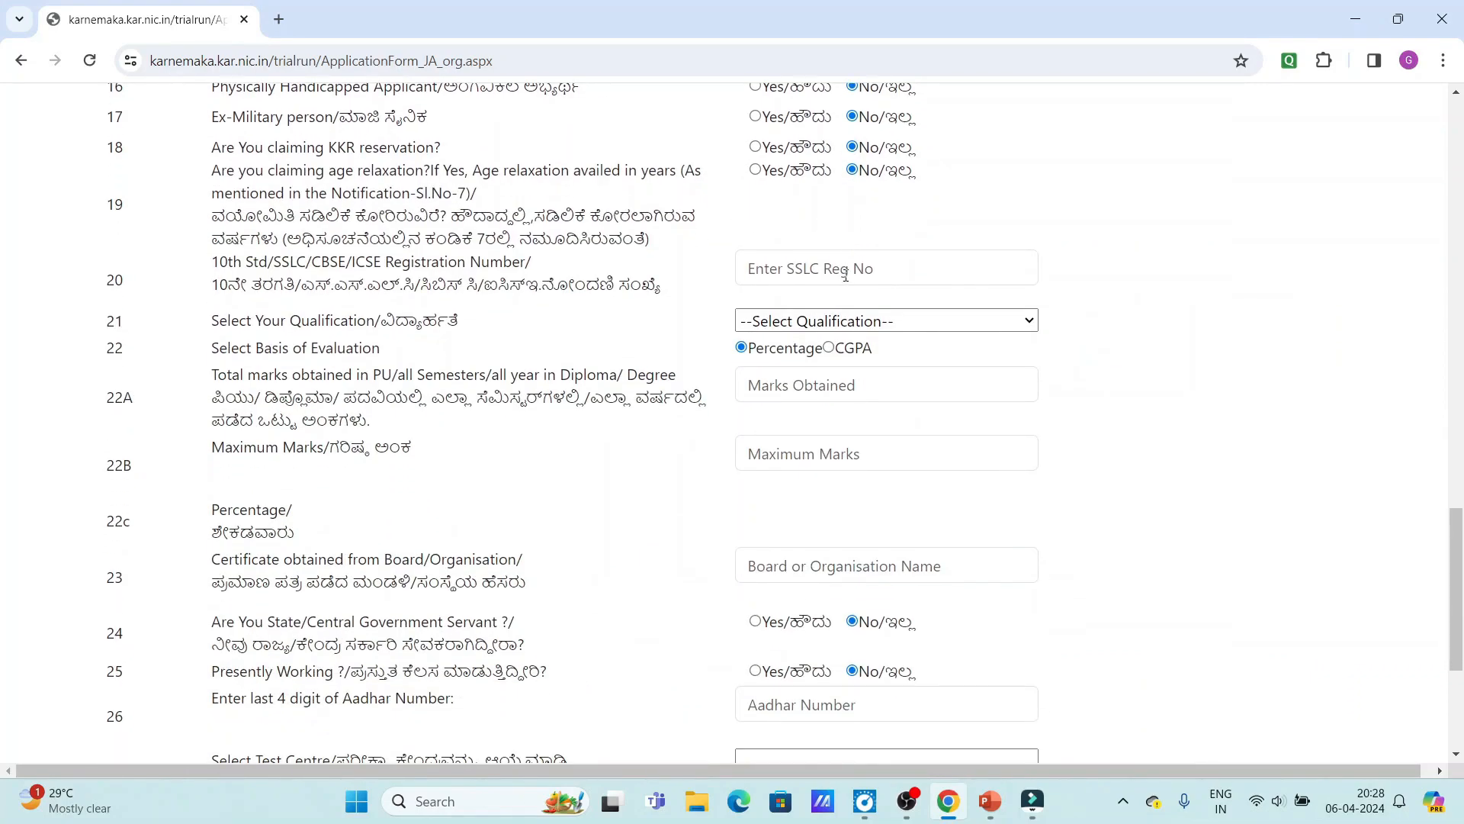
{"action": "scroll", "coordinate": [312, 270], "scroll_direction": "up", "scroll_amount": 1}
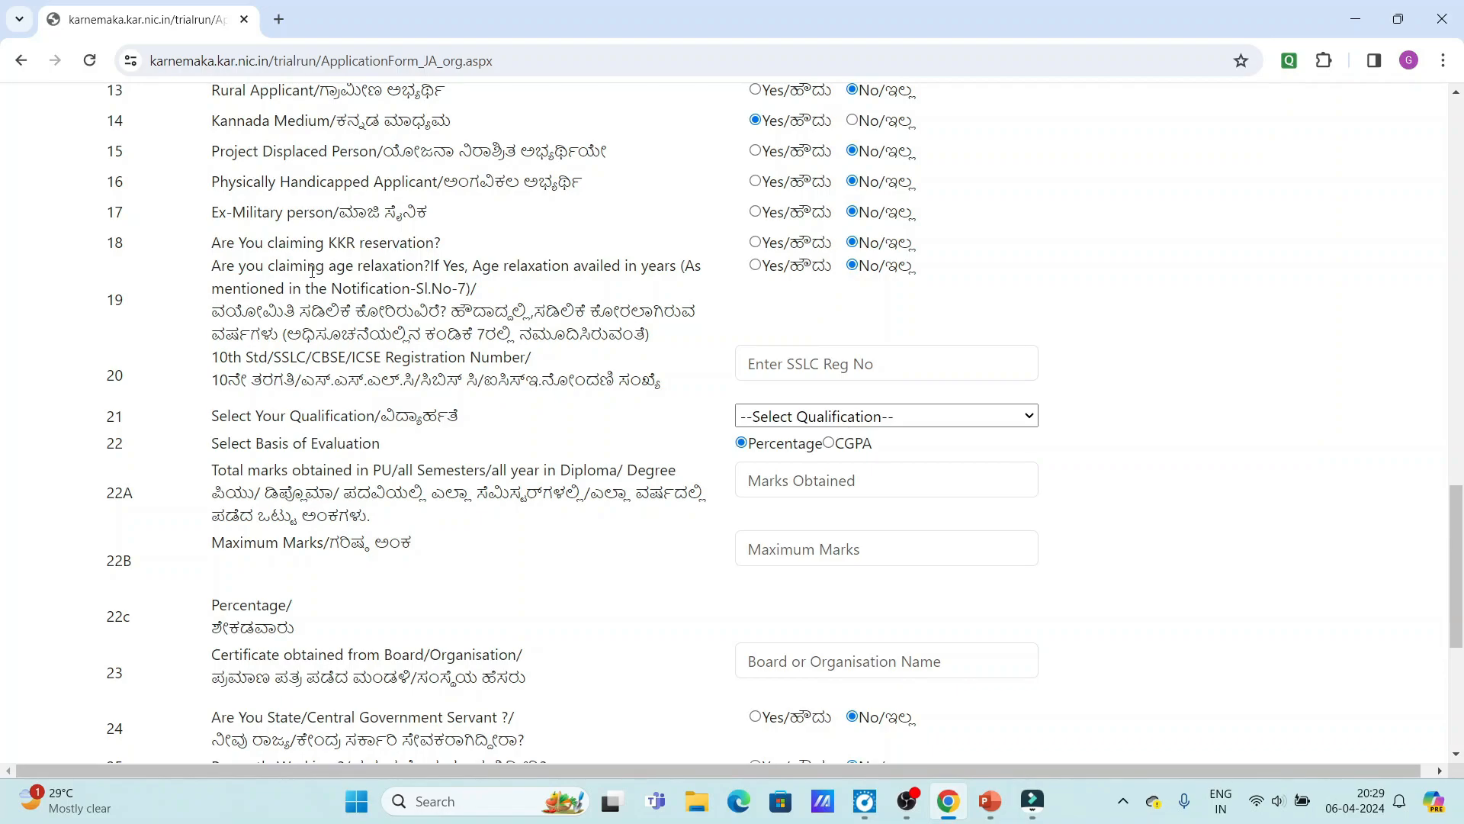
Enter the SSLC registration number and select II PUC or Equivalent as the qualification.
{"action": "left_click", "coordinate": [930, 356]}
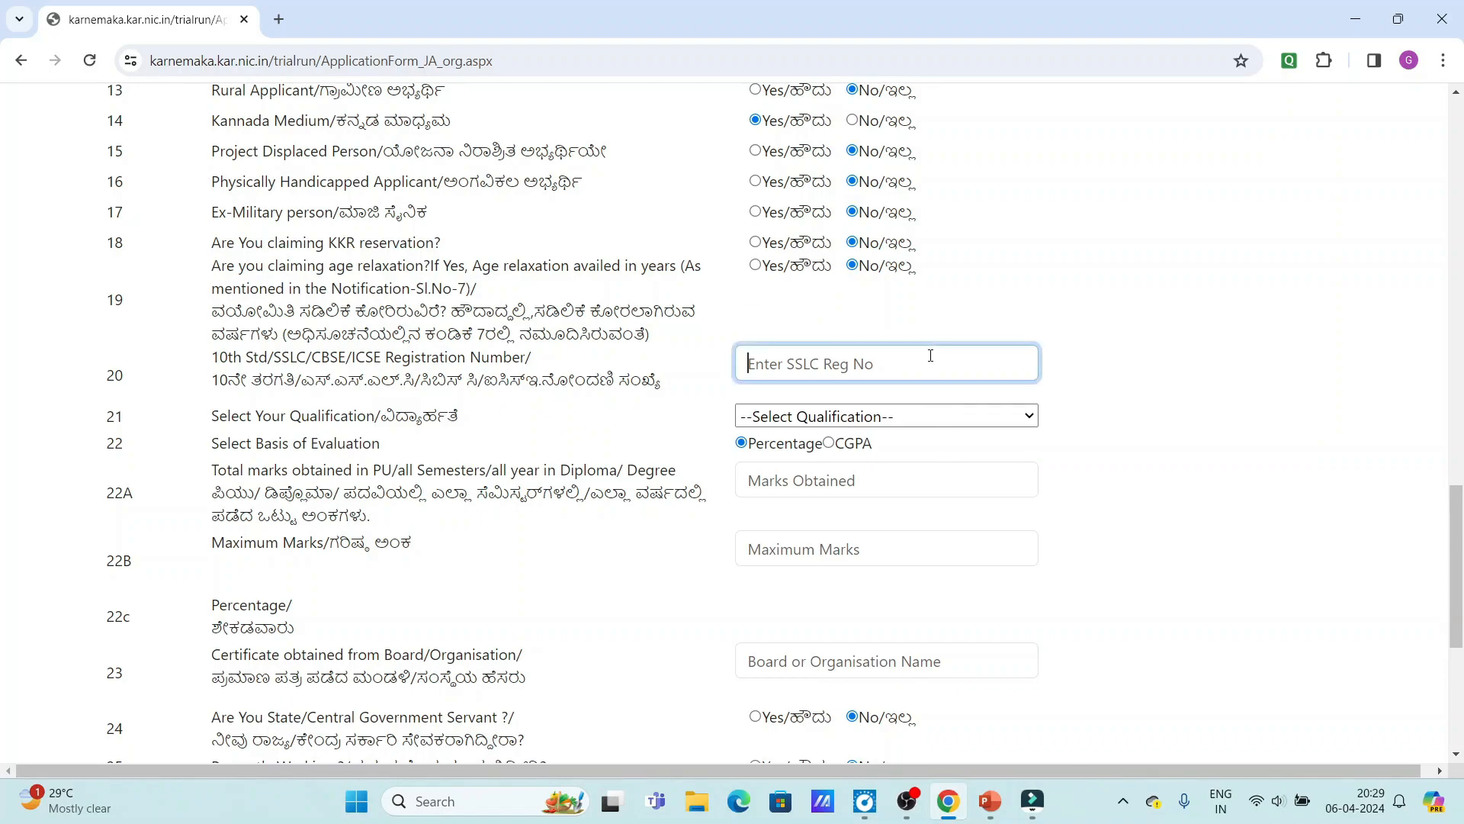
{"action": "type", "text": "20120"}
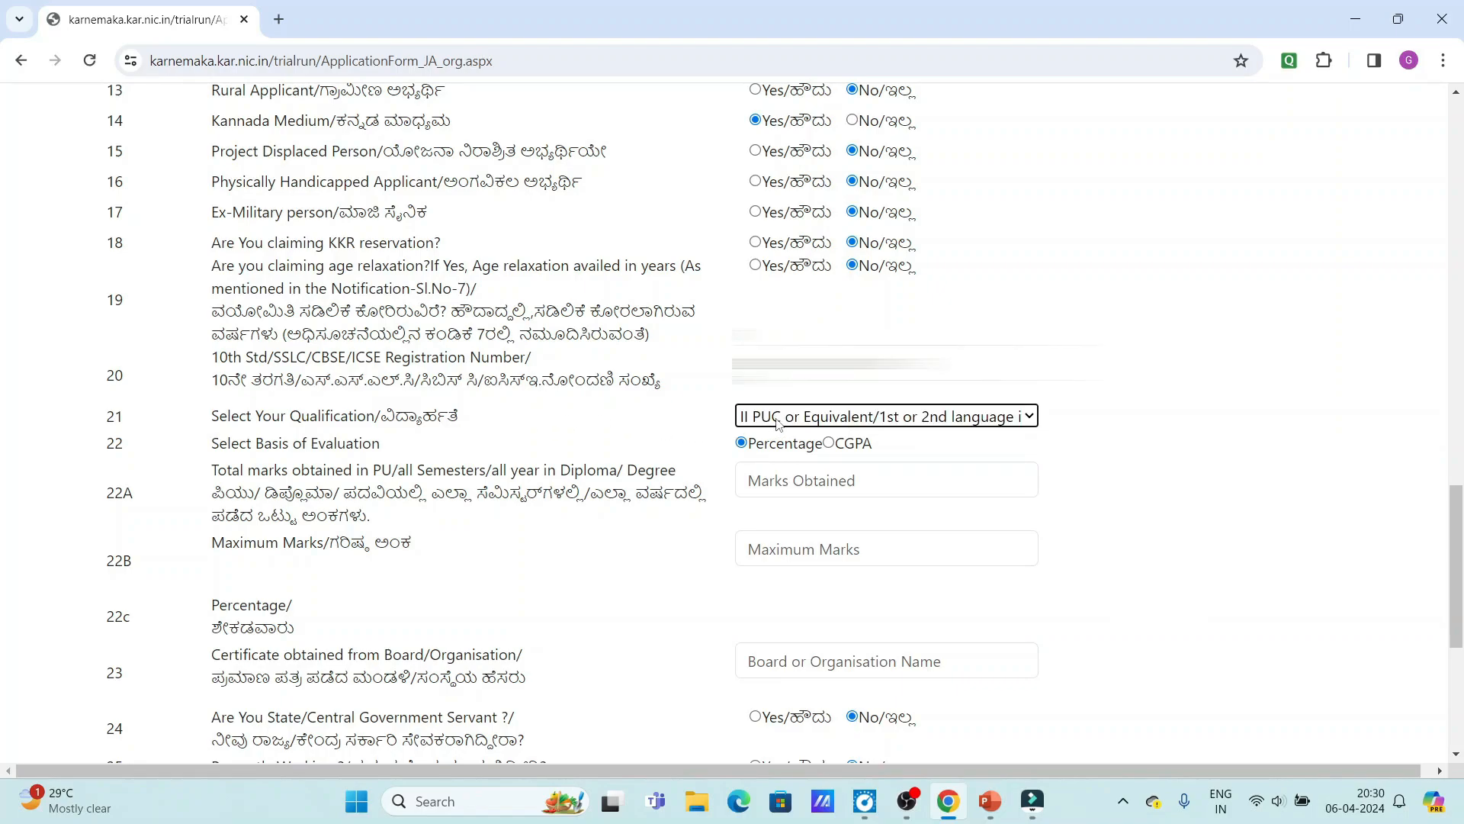
{"action": "left_click", "coordinate": [778, 424]}
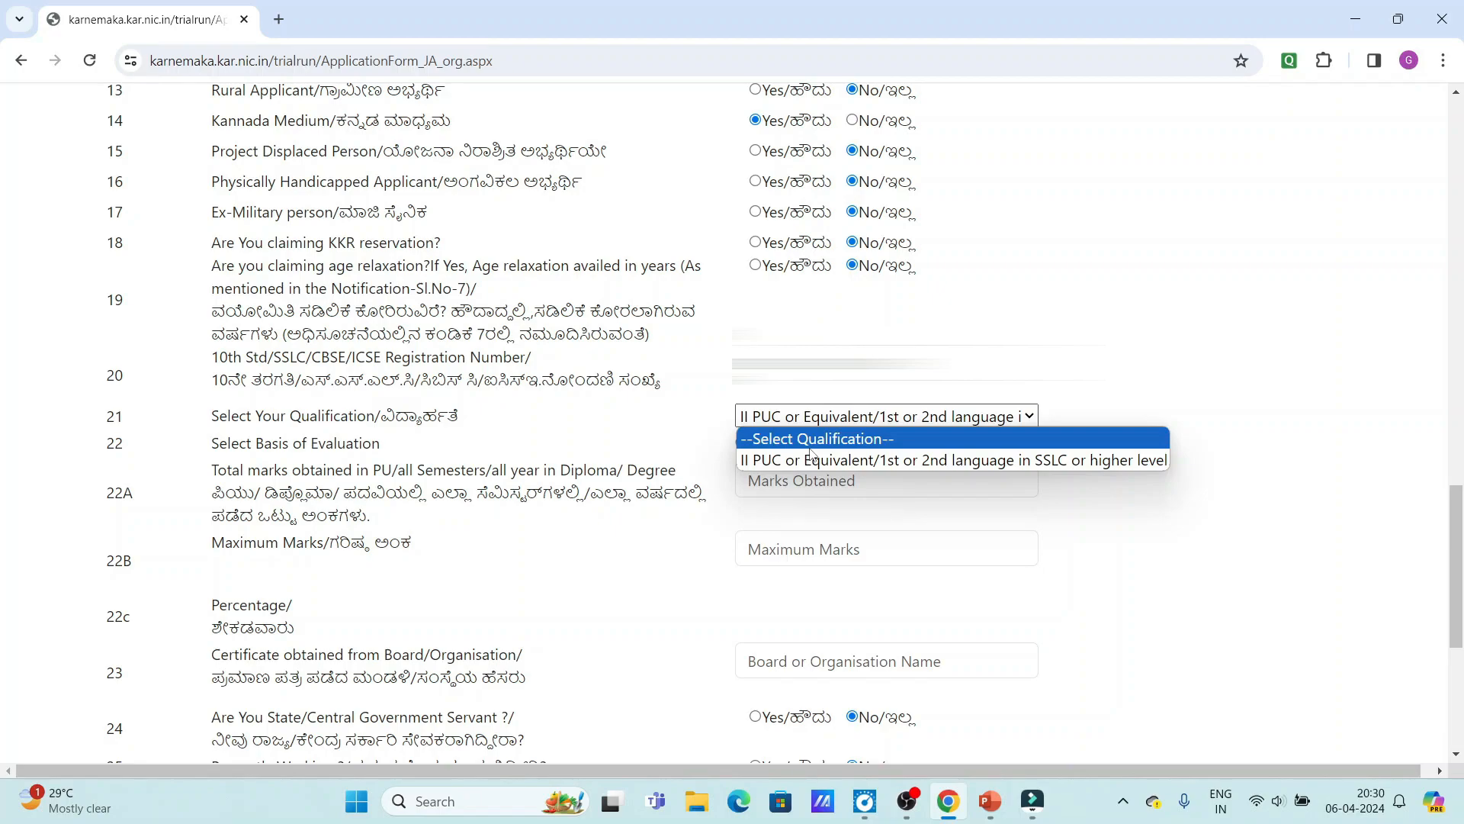
{"action": "left_click", "coordinate": [861, 463]}
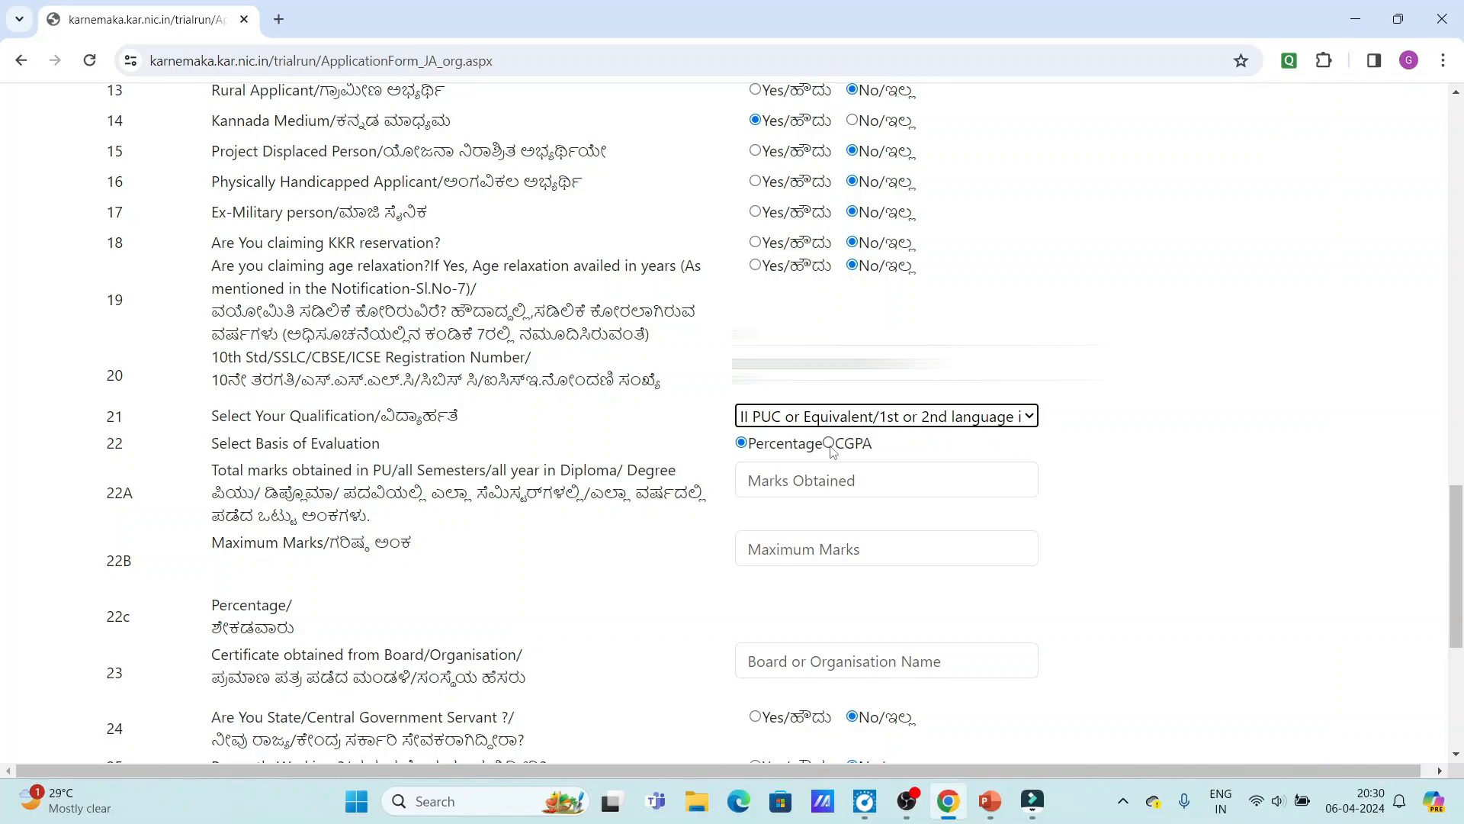
{"action": "left_click", "coordinate": [827, 470]}
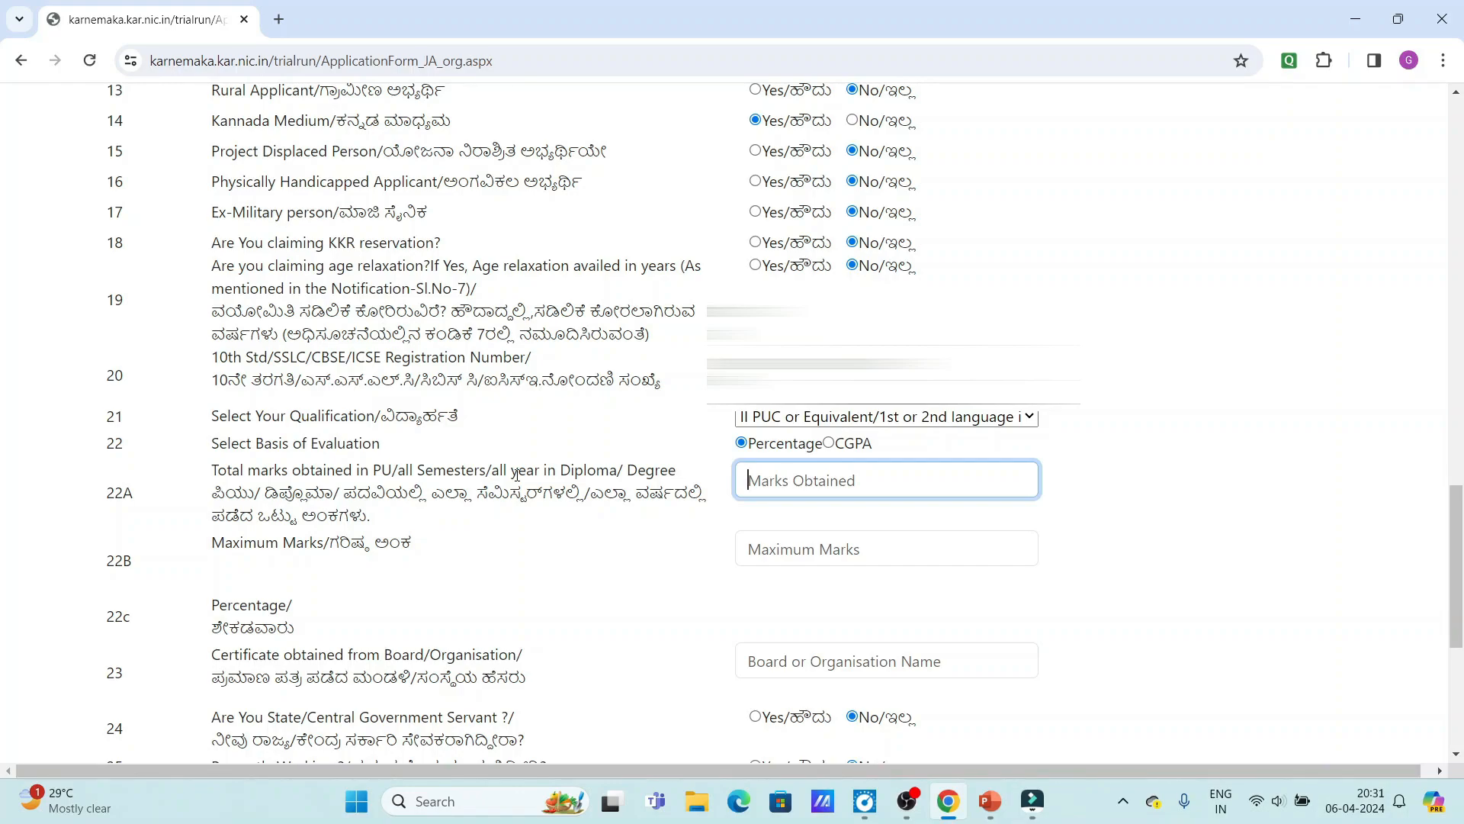
Enter 440 marks obtained out of 600 maximum, giving 73.333 percent.
{"action": "type", "text": "440"}
{"action": "left_click", "coordinate": [872, 549]}
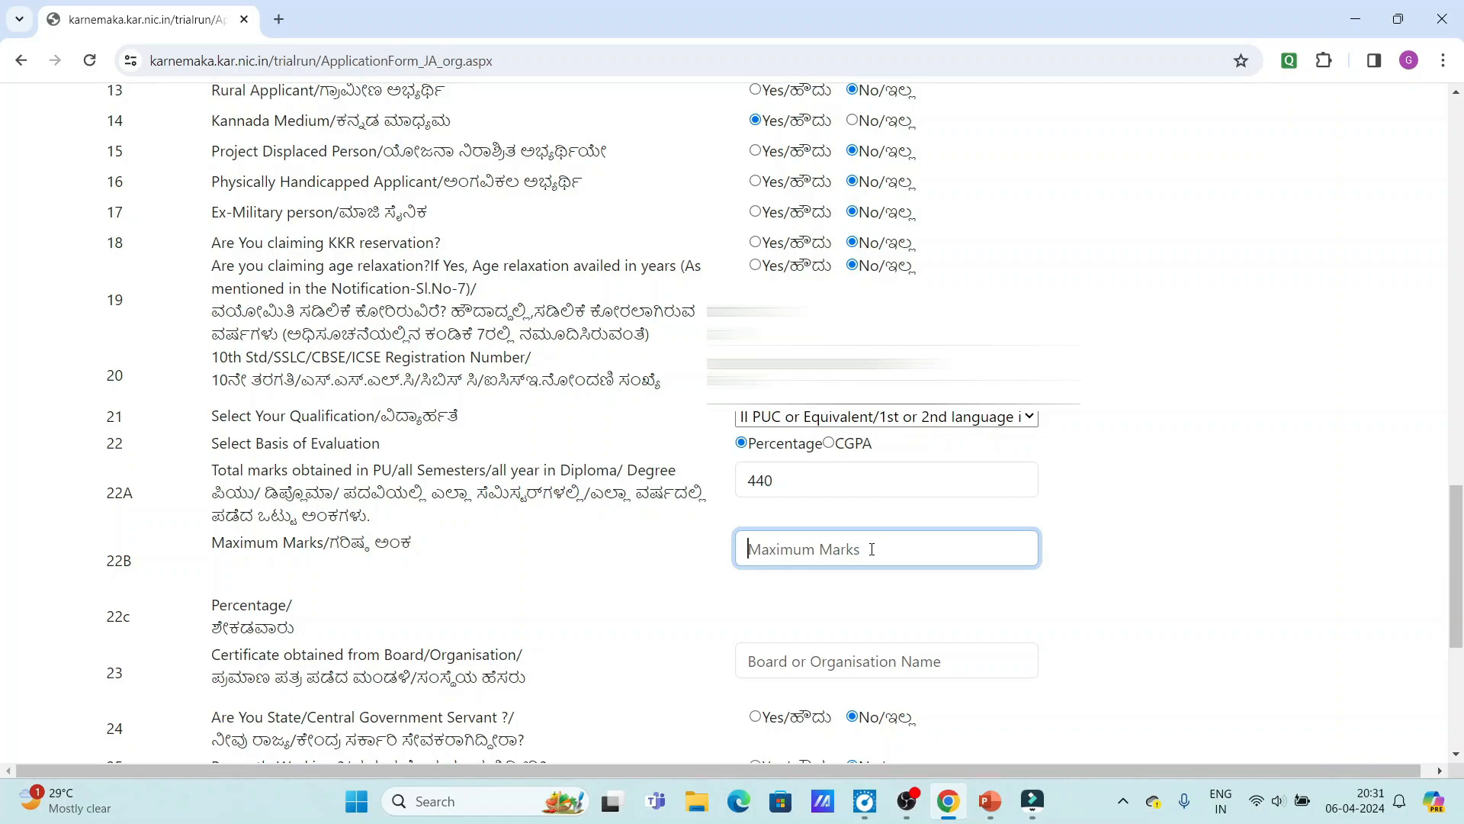
{"action": "type", "text": "600"}
{"action": "left_click", "coordinate": [798, 525]}
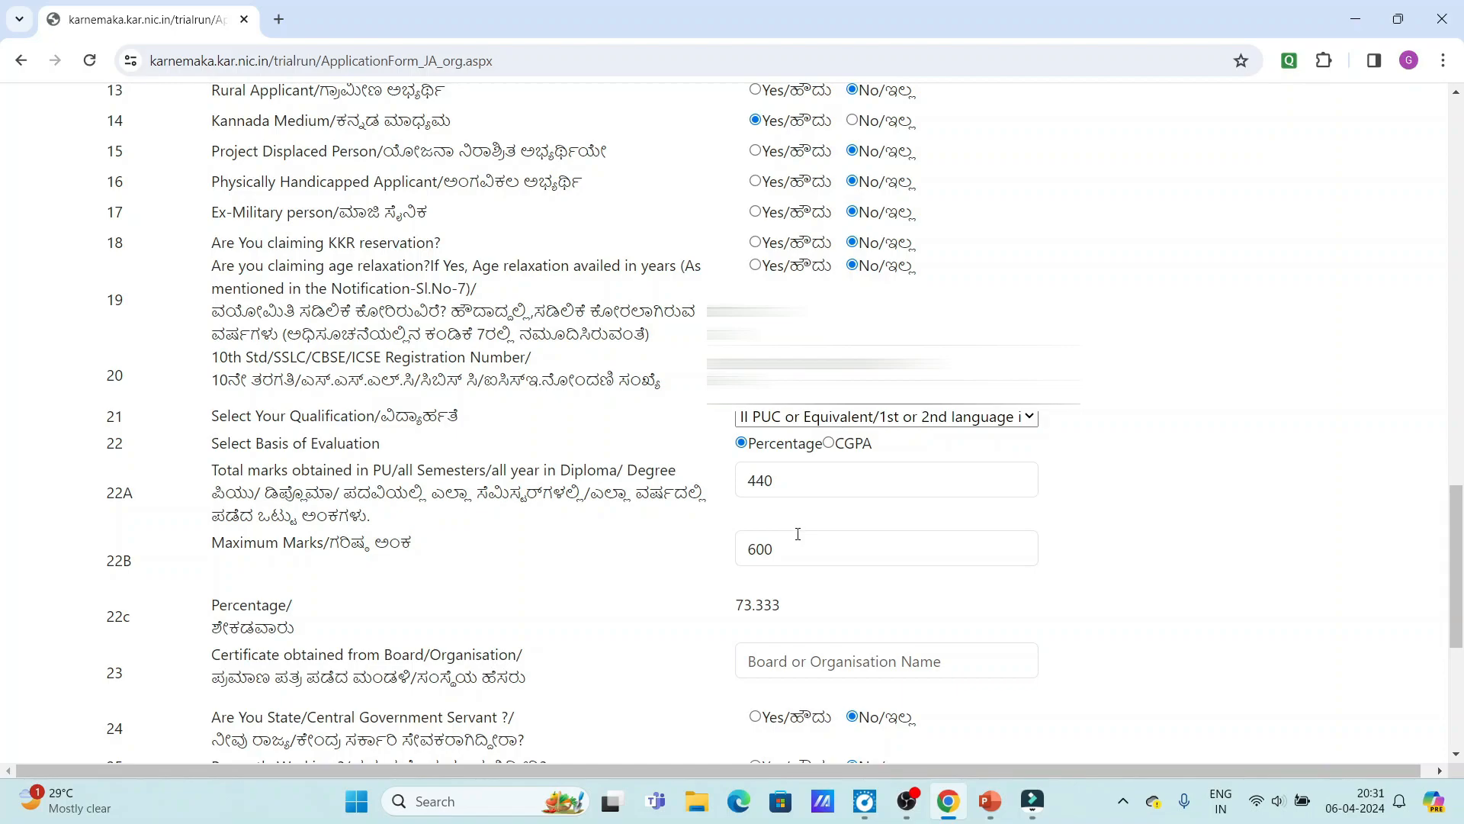
{"action": "scroll", "coordinate": [798, 534], "scroll_direction": "down", "scroll_amount": 2}
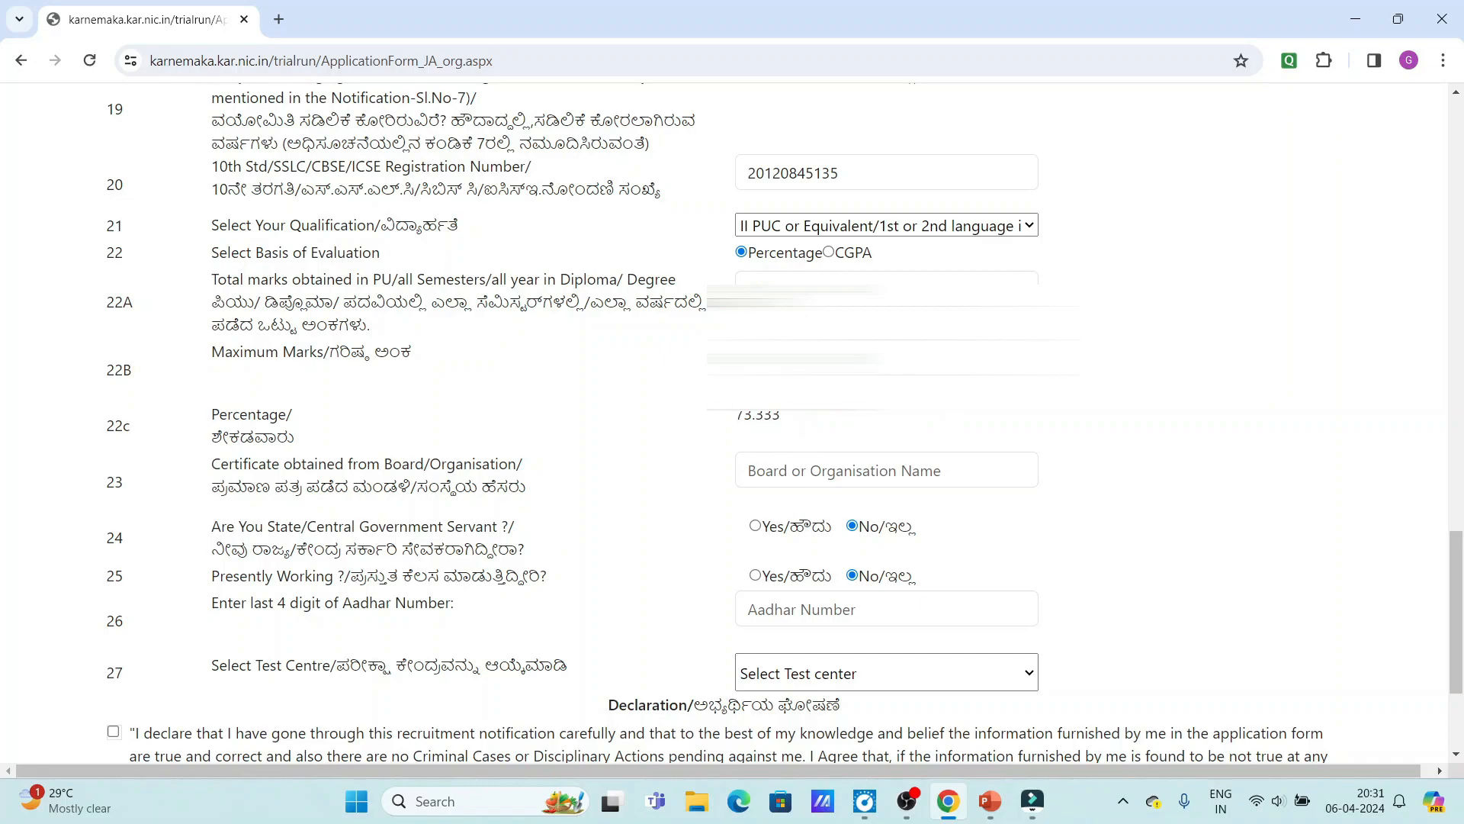
{"action": "scroll", "coordinate": [861, 450], "scroll_direction": "down", "scroll_amount": 2}
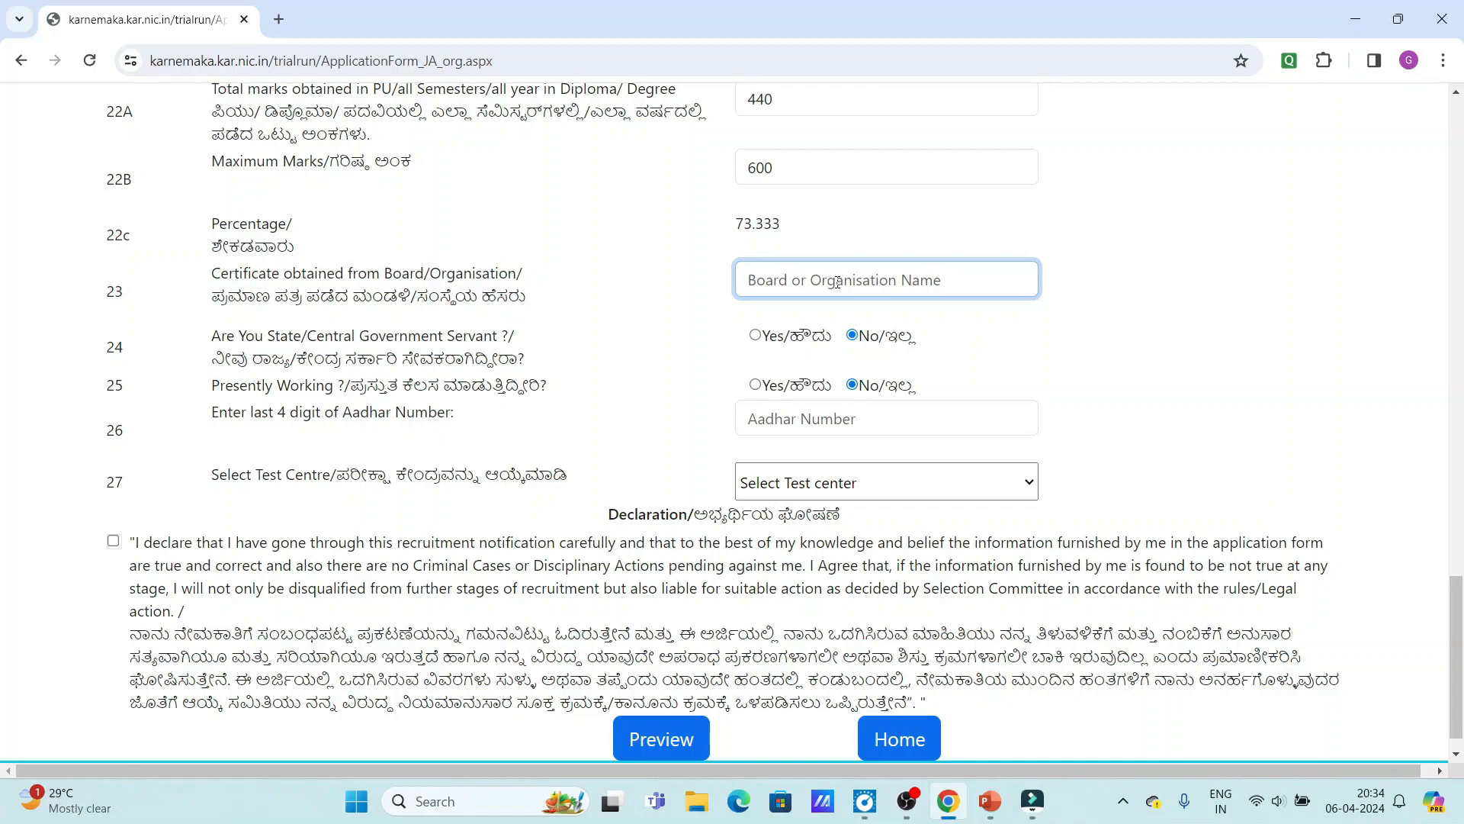
Paste DEPARTMENT OF PRE UNIVERSITY EDUCATION KARNATAKA as issuing board; keep government servant at No.
{"action": "key", "text": "ctrl+v"}
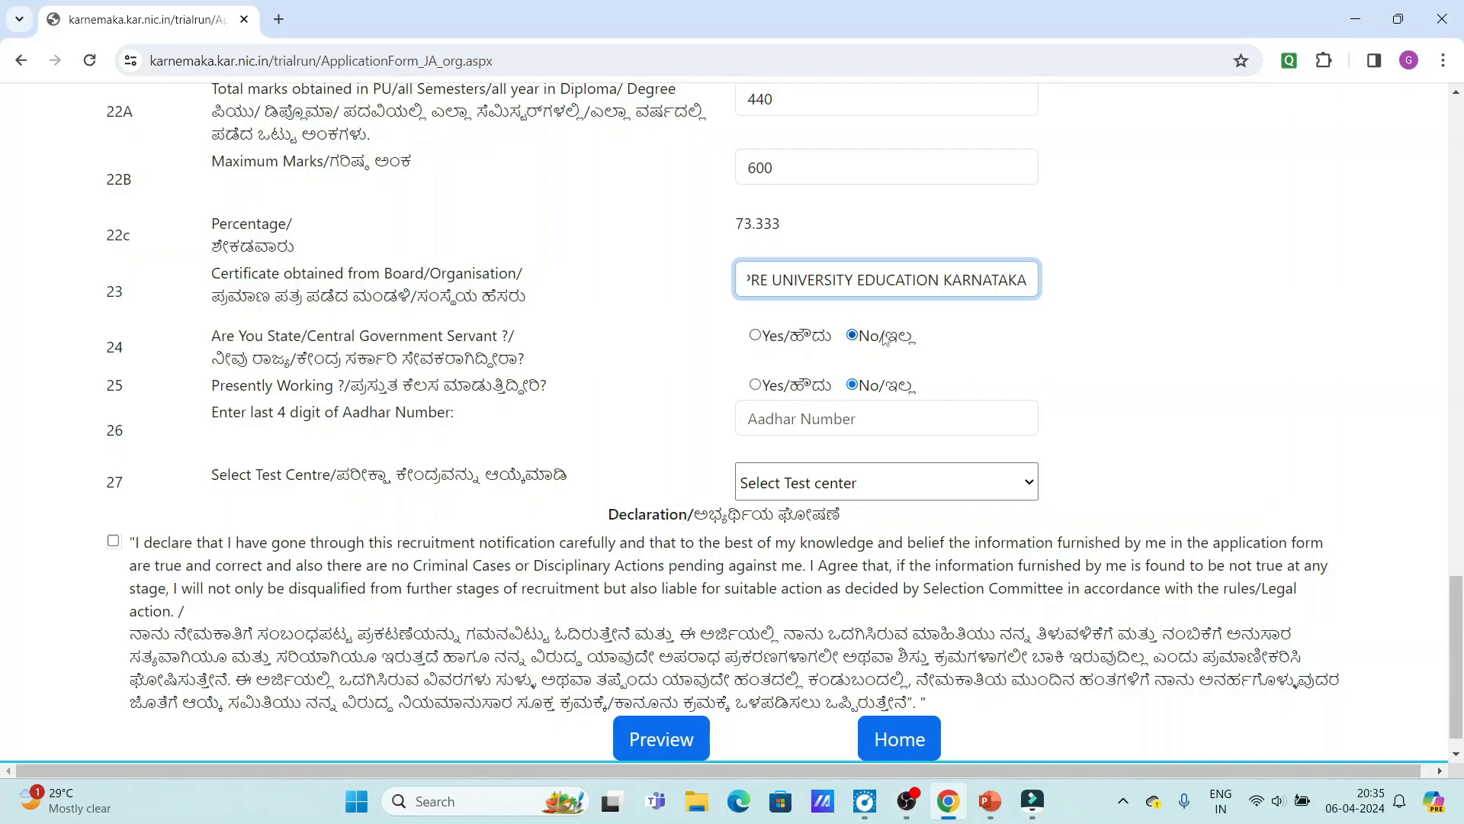
{"action": "left_click", "coordinate": [754, 337]}
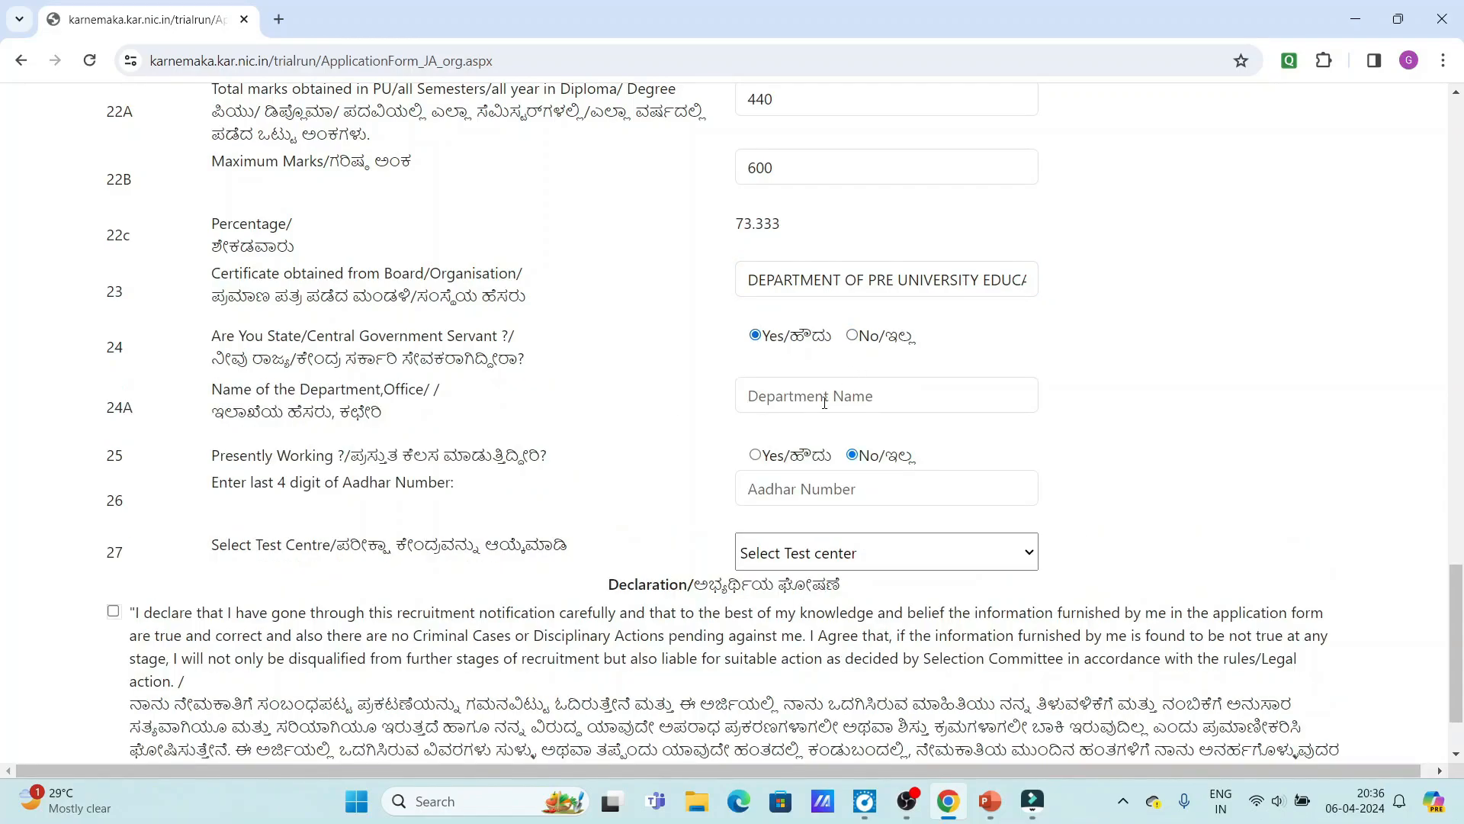
{"action": "left_click", "coordinate": [851, 335]}
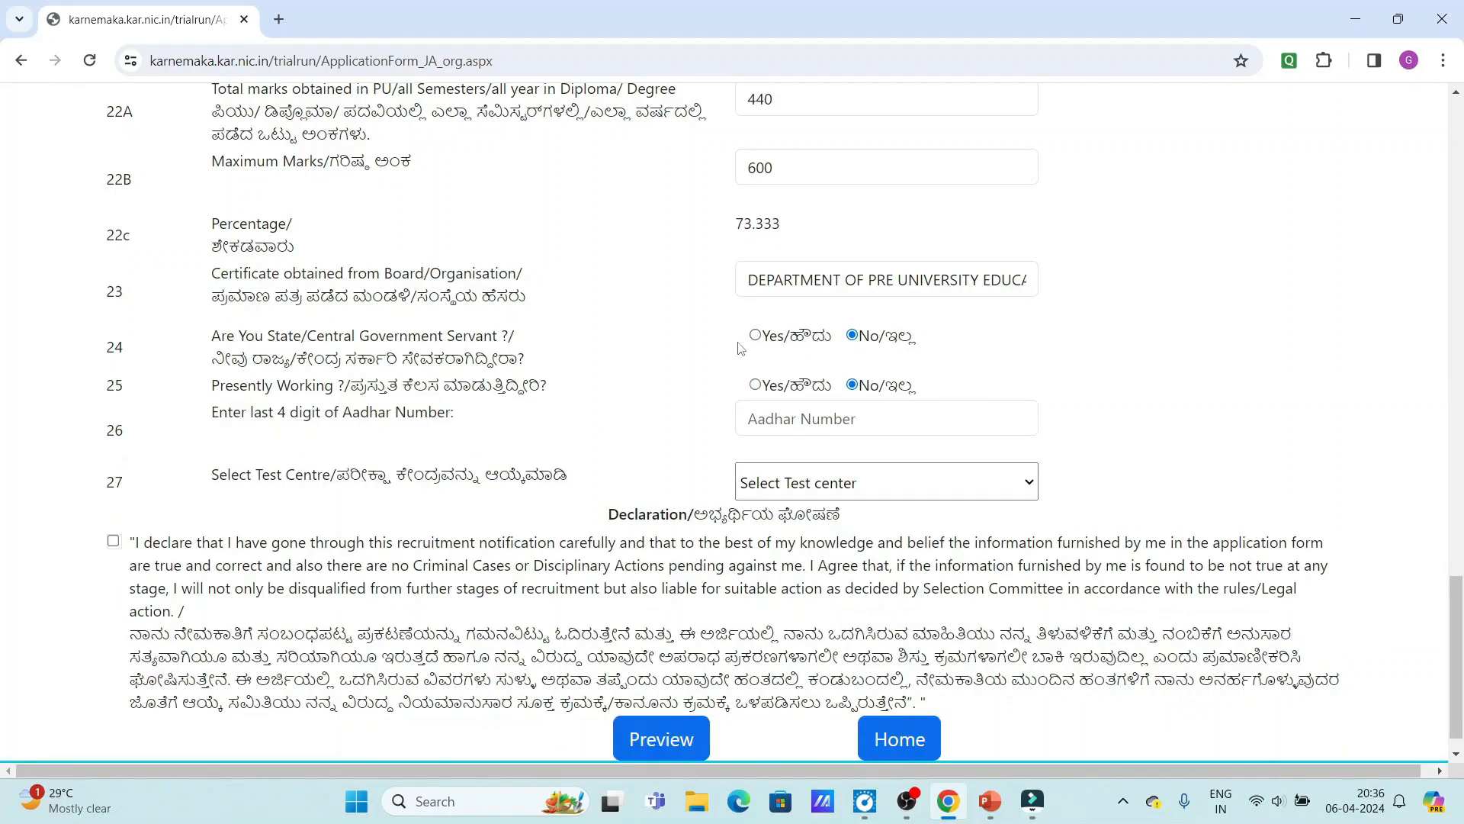
{"action": "scroll", "coordinate": [218, 414], "scroll_direction": "down", "scroll_amount": 1}
{"action": "left_click", "coordinate": [880, 388]}
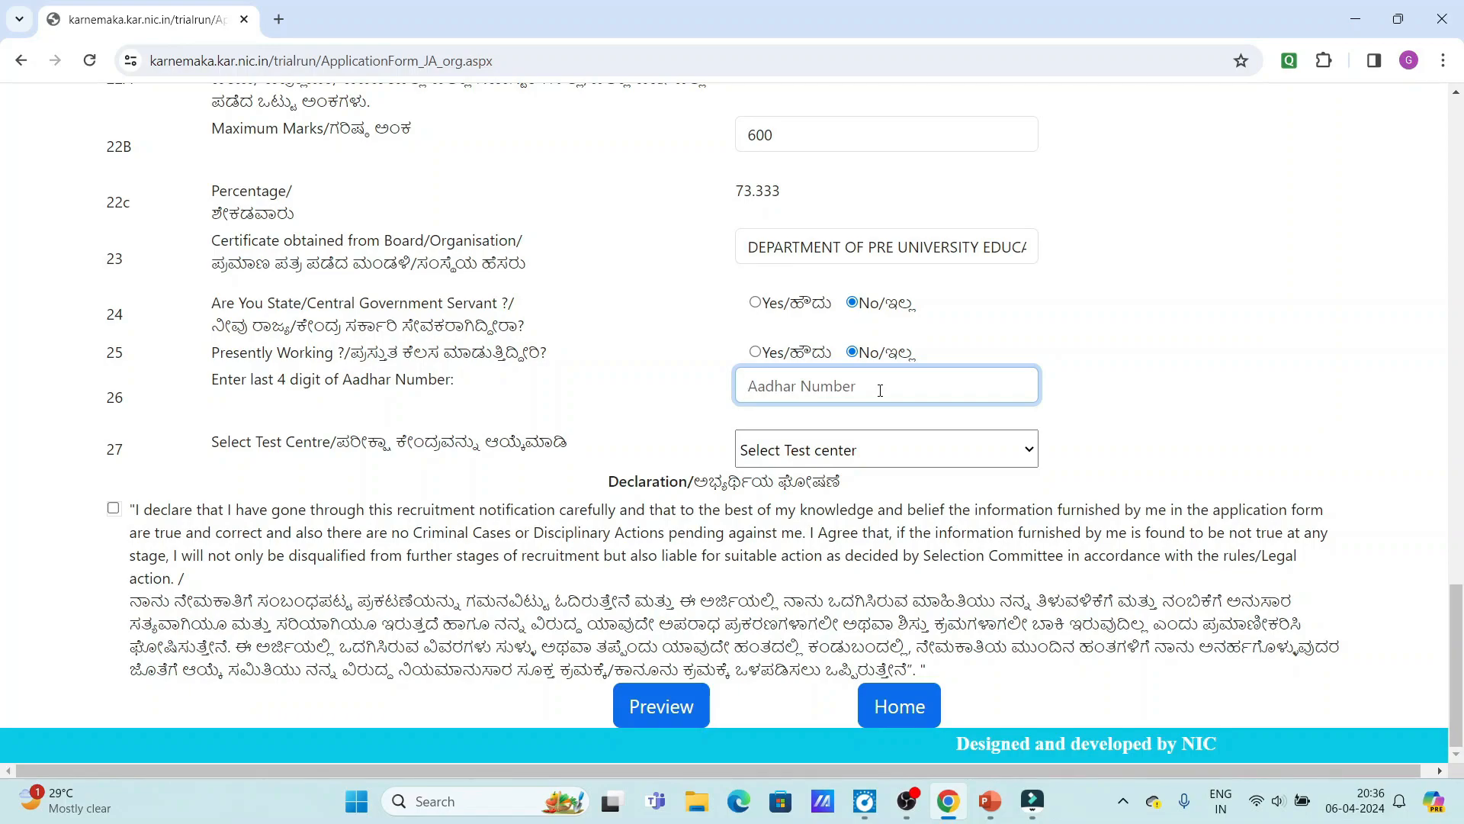
Enter the last four Aadhar digits and choose BENGALURU URBAN as the test centre.
{"action": "type", "text": "2025"}
{"action": "left_click", "coordinate": [830, 459]}
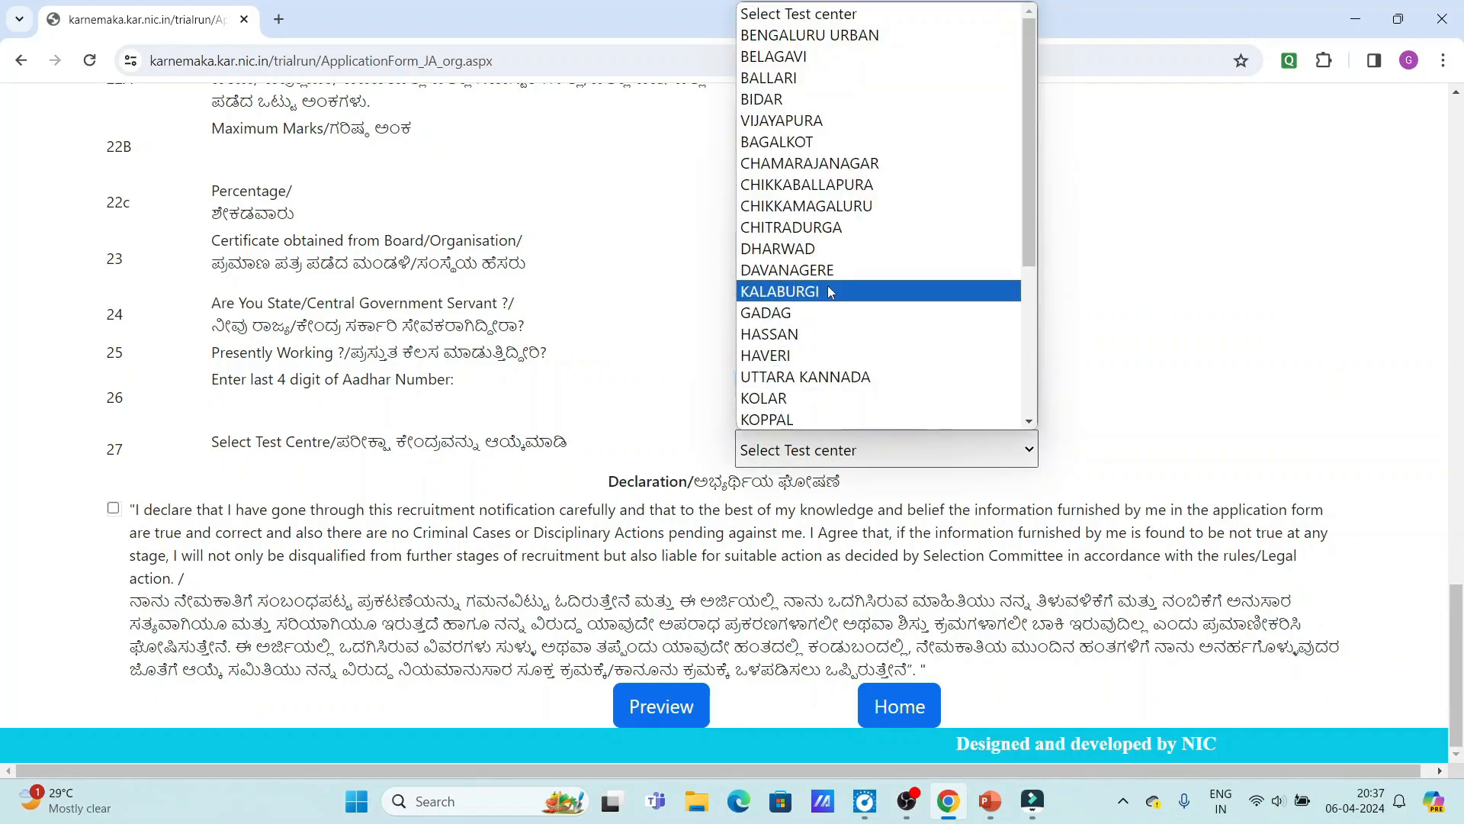
{"action": "scroll", "coordinate": [871, 221], "scroll_direction": "down", "scroll_amount": 4}
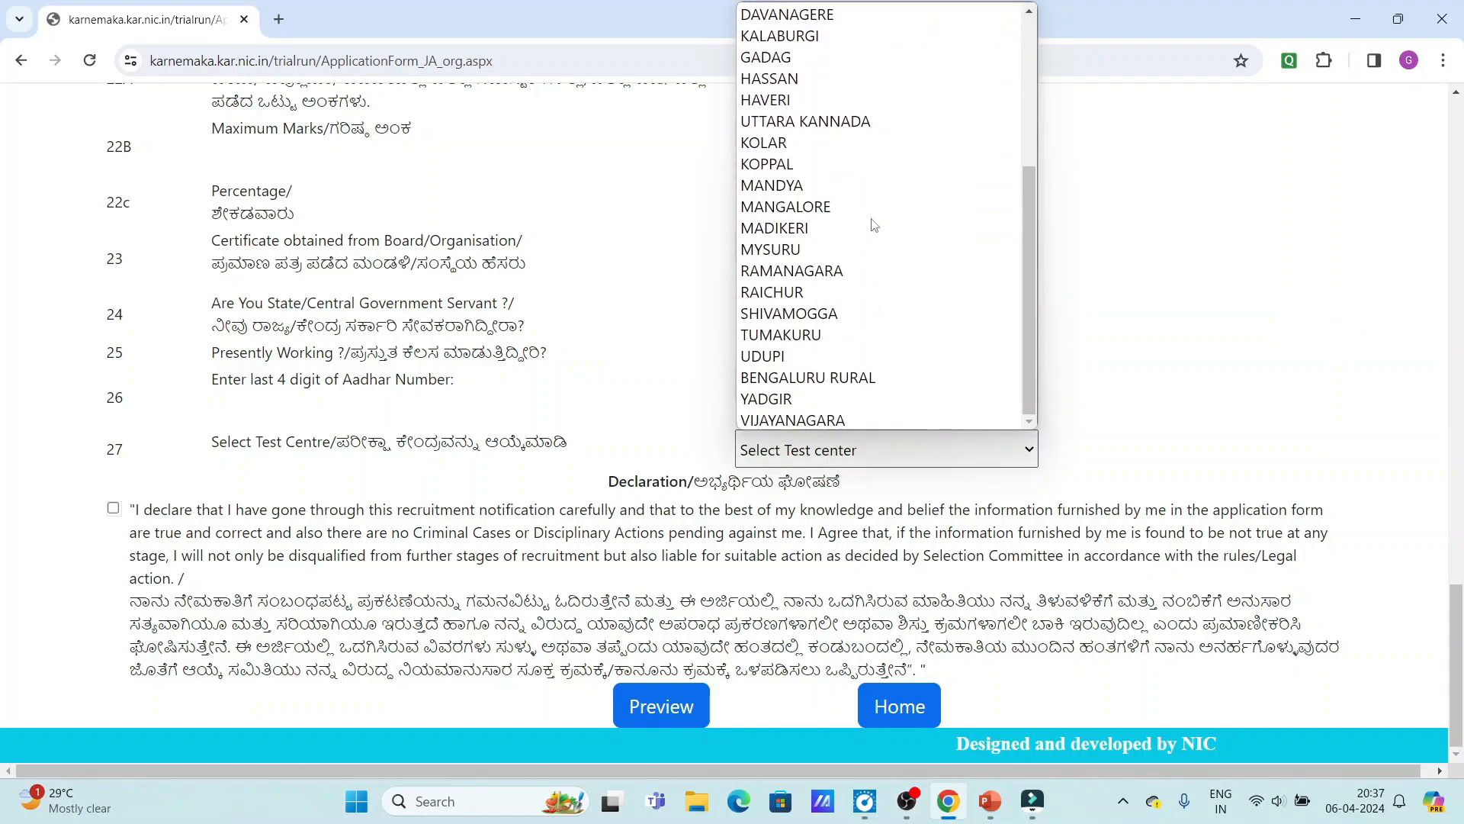
{"action": "scroll", "coordinate": [874, 225], "scroll_direction": "up", "scroll_amount": 4}
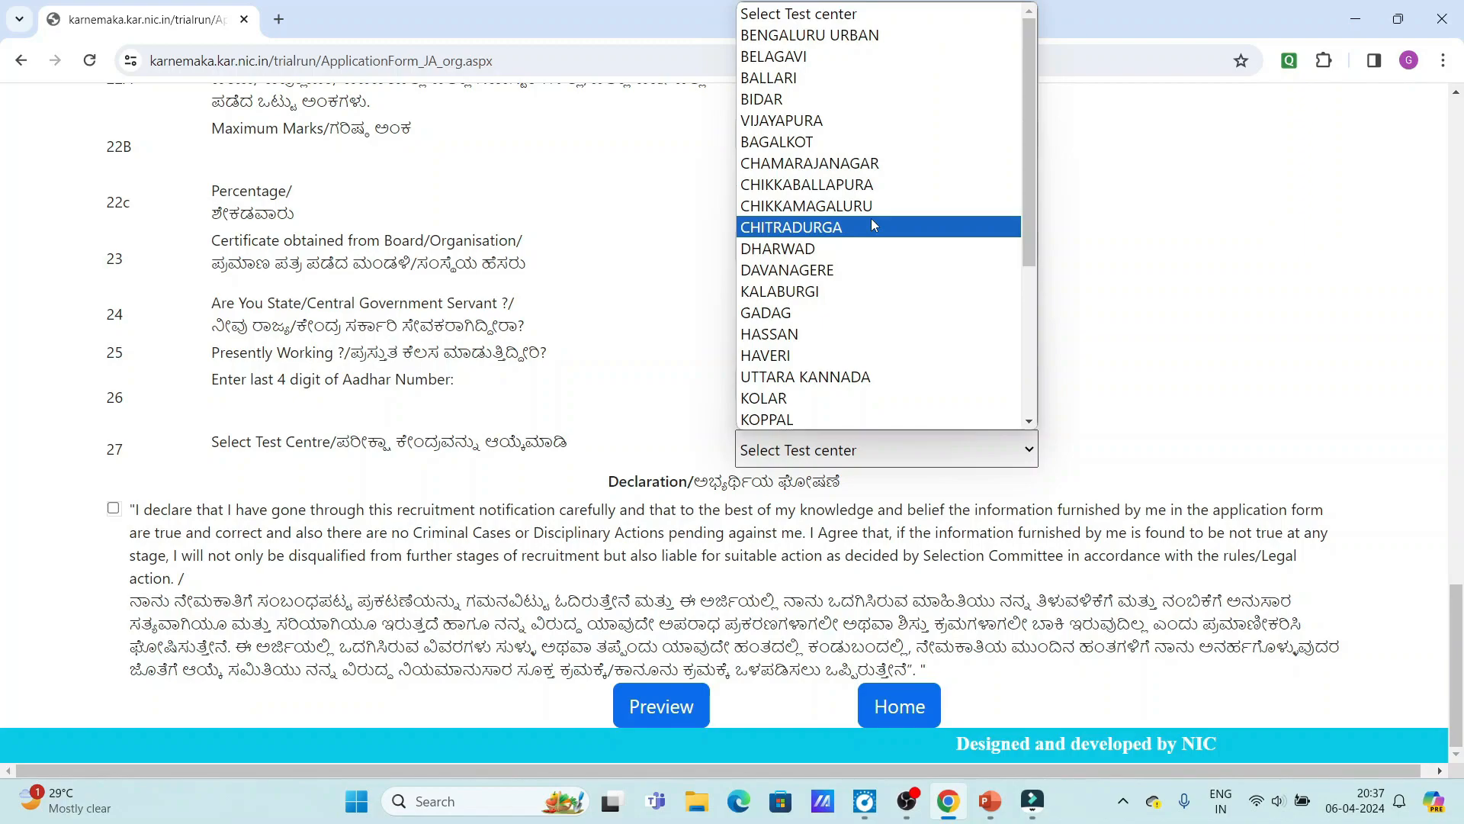
{"action": "left_click", "coordinate": [810, 35]}
Accept the declaration at the end of the application form.
{"action": "left_click", "coordinate": [114, 508]}
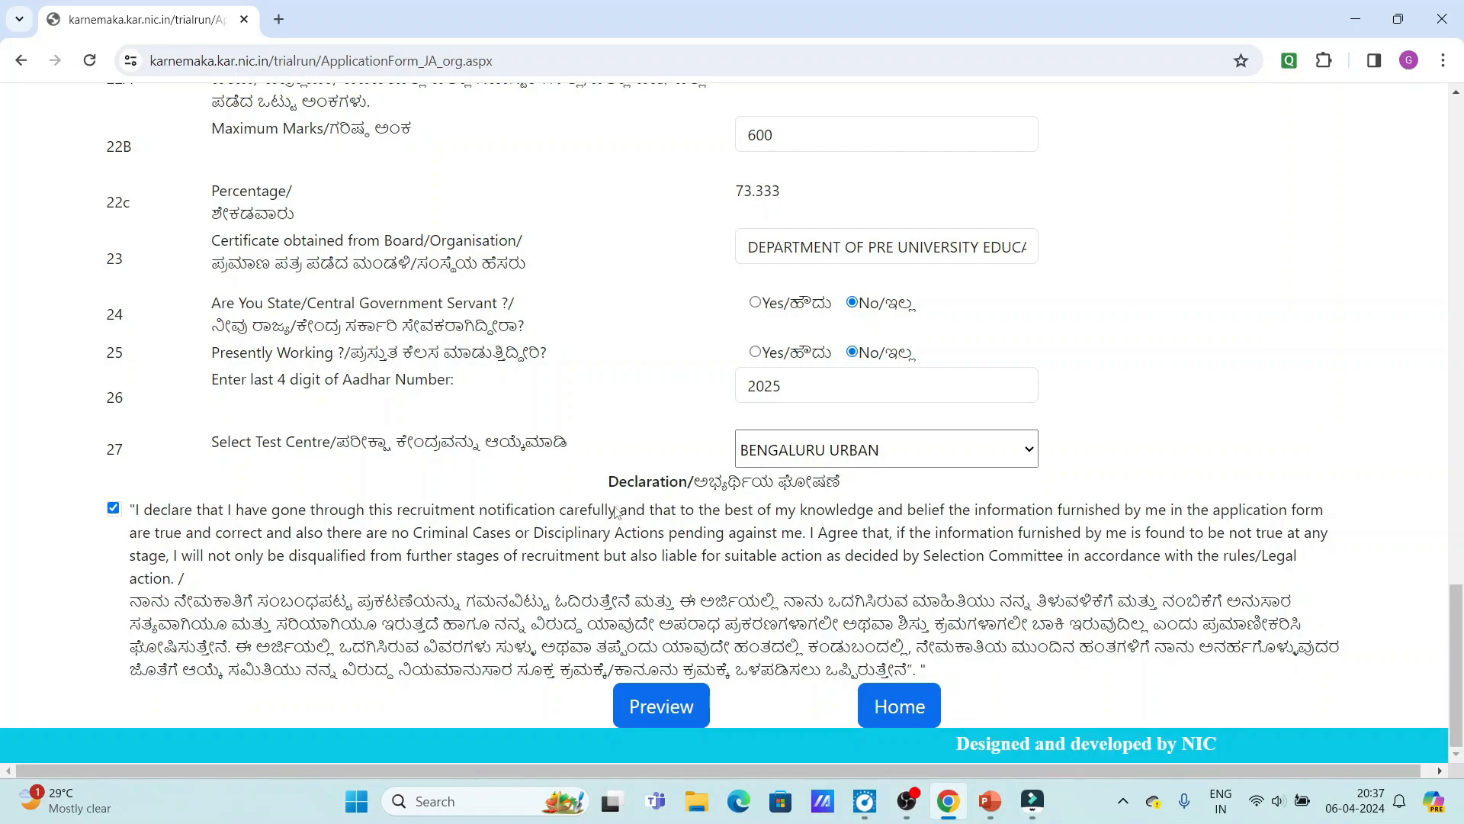
{"action": "scroll", "coordinate": [935, 475], "scroll_direction": "up", "scroll_amount": 18}
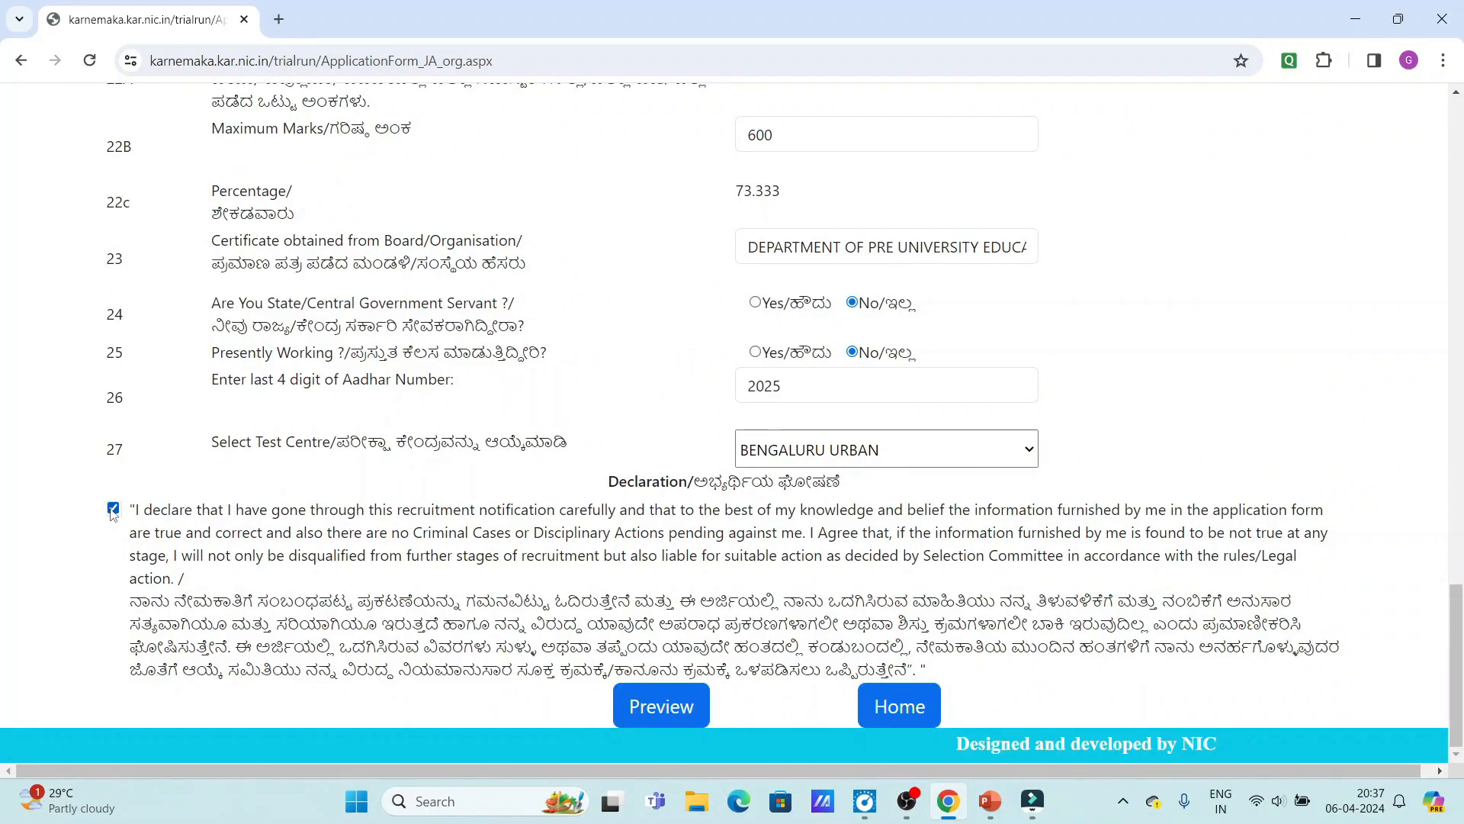
{"action": "scroll", "coordinate": [847, 577], "scroll_direction": "up", "scroll_amount": 1}
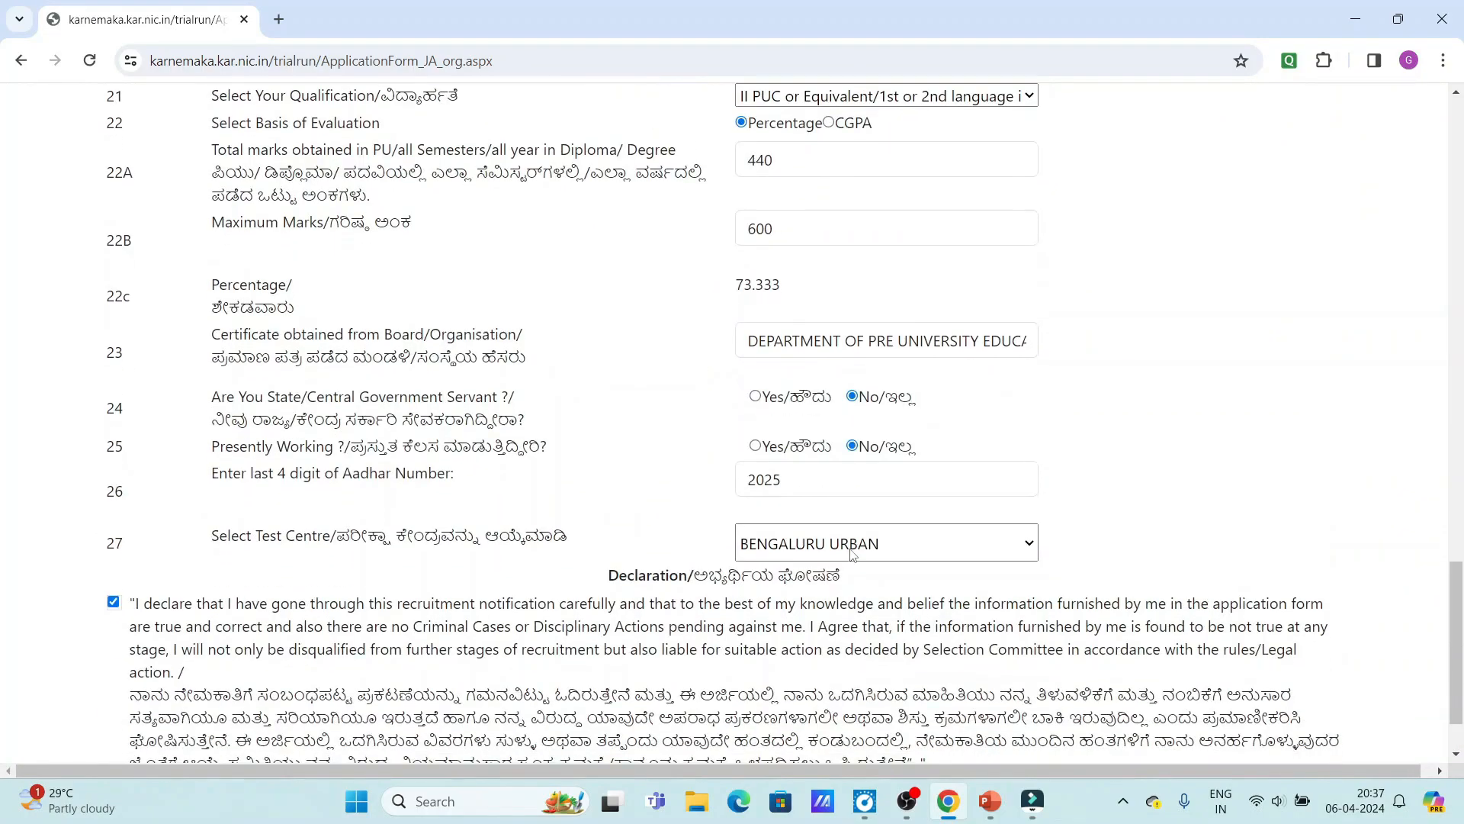
{"action": "scroll", "coordinate": [853, 553], "scroll_direction": "down", "scroll_amount": 1}
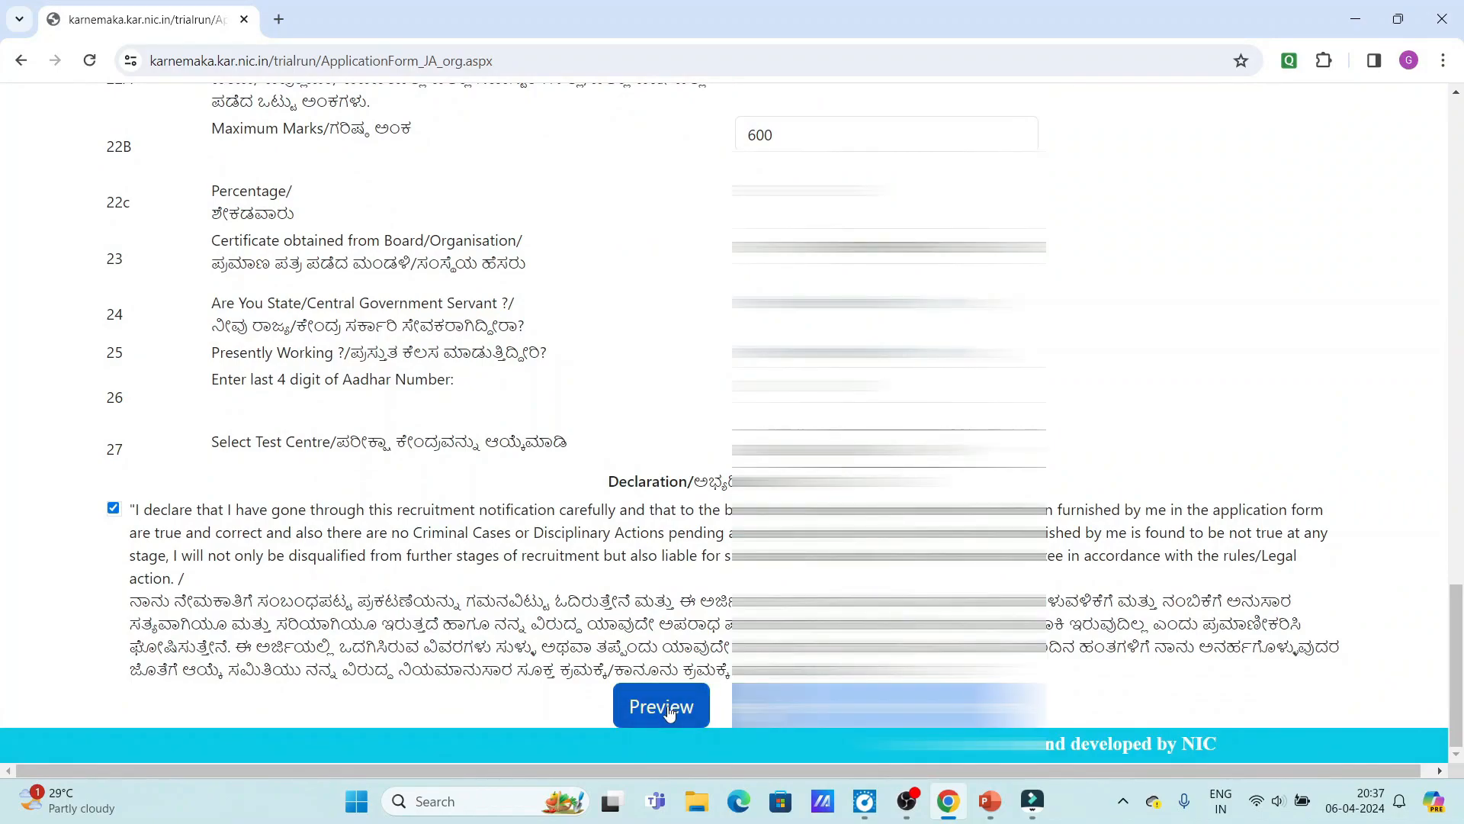
Open the Application Preview and scroll through the entered details down to the captcha.
{"action": "left_click", "coordinate": [661, 707]}
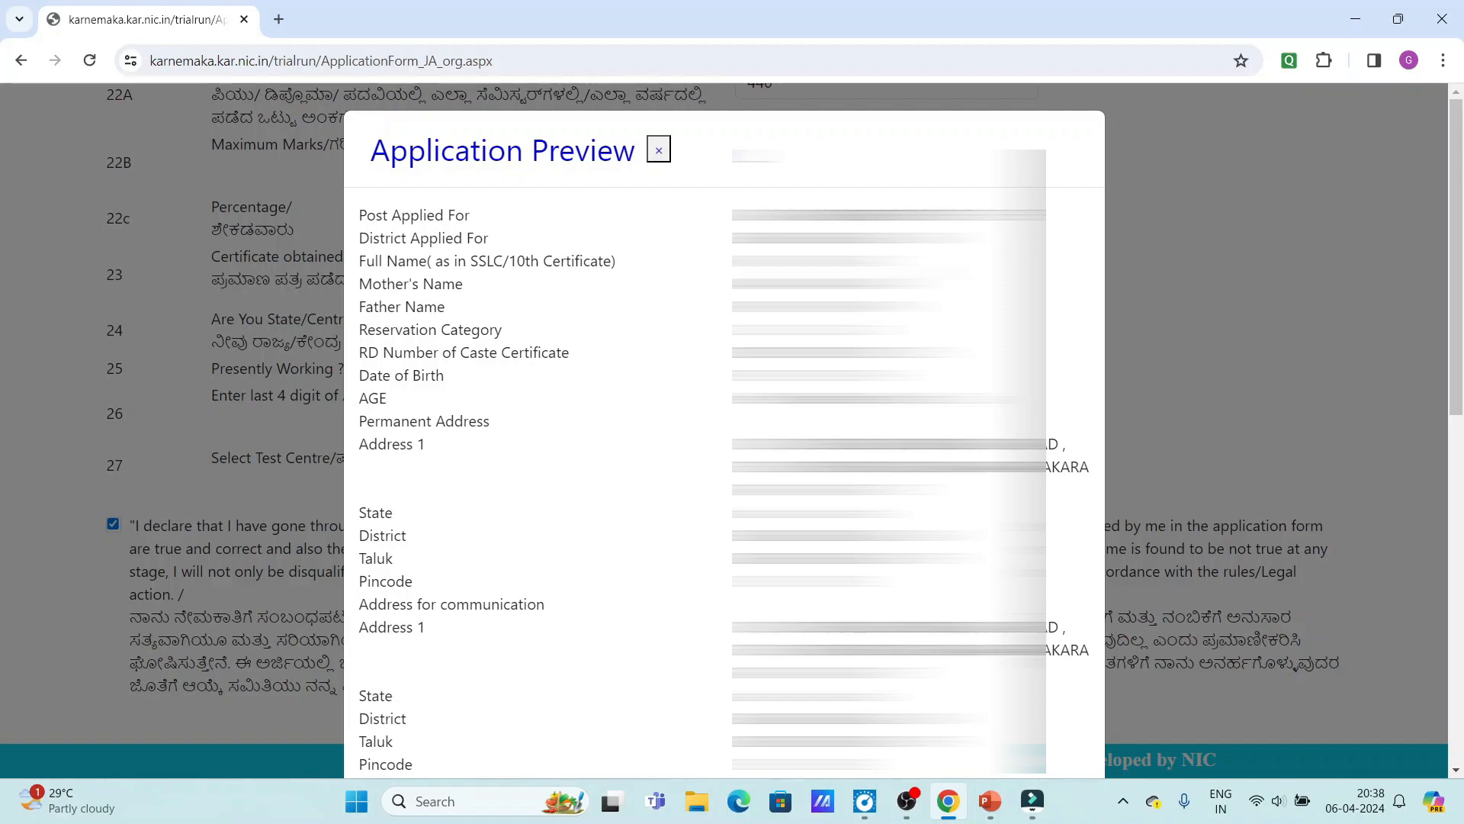
{"action": "scroll", "coordinate": [724, 428], "scroll_direction": "down", "scroll_amount": 10}
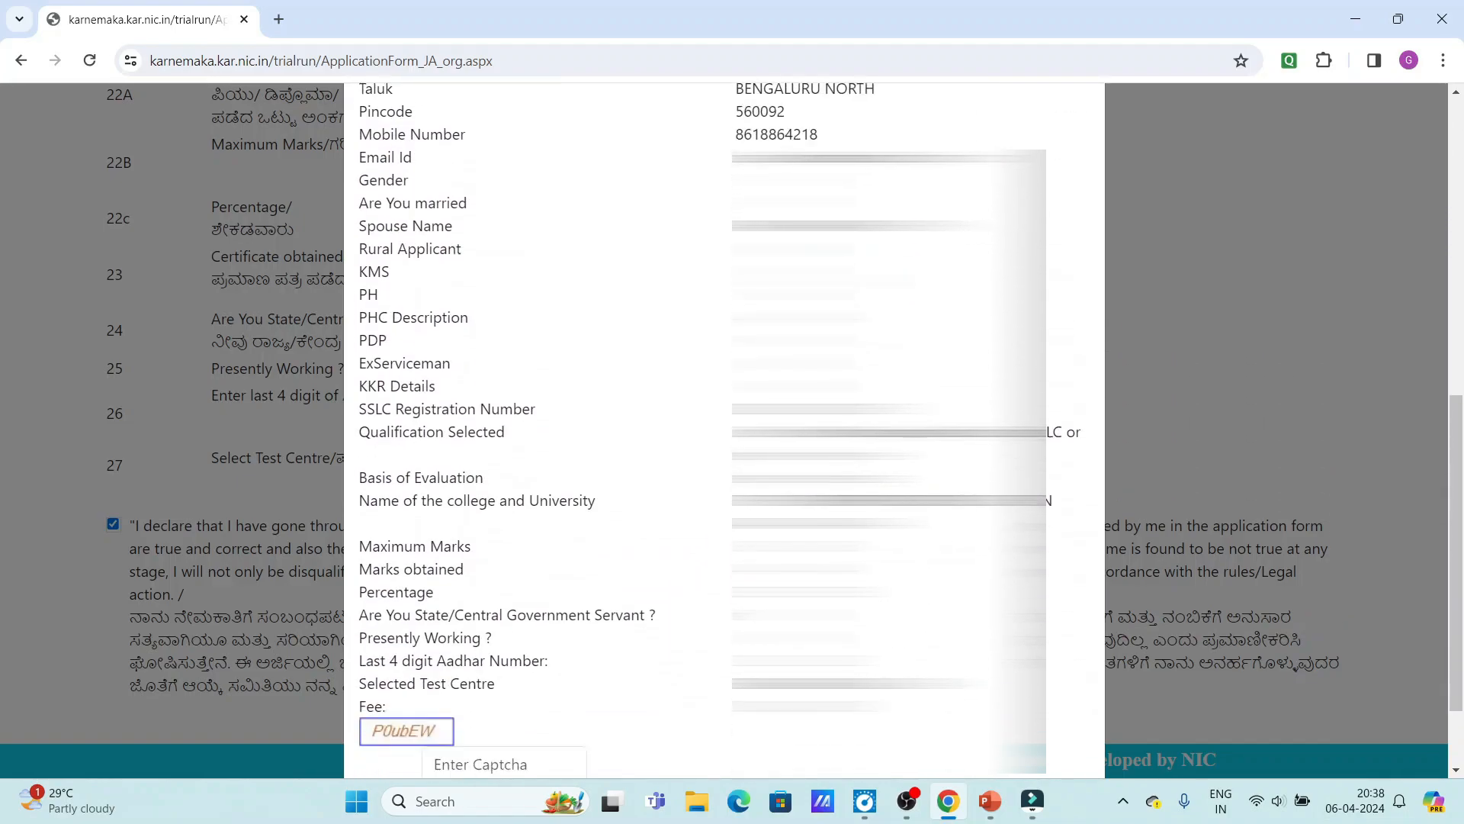
{"action": "scroll", "coordinate": [725, 427], "scroll_direction": "down", "scroll_amount": 2}
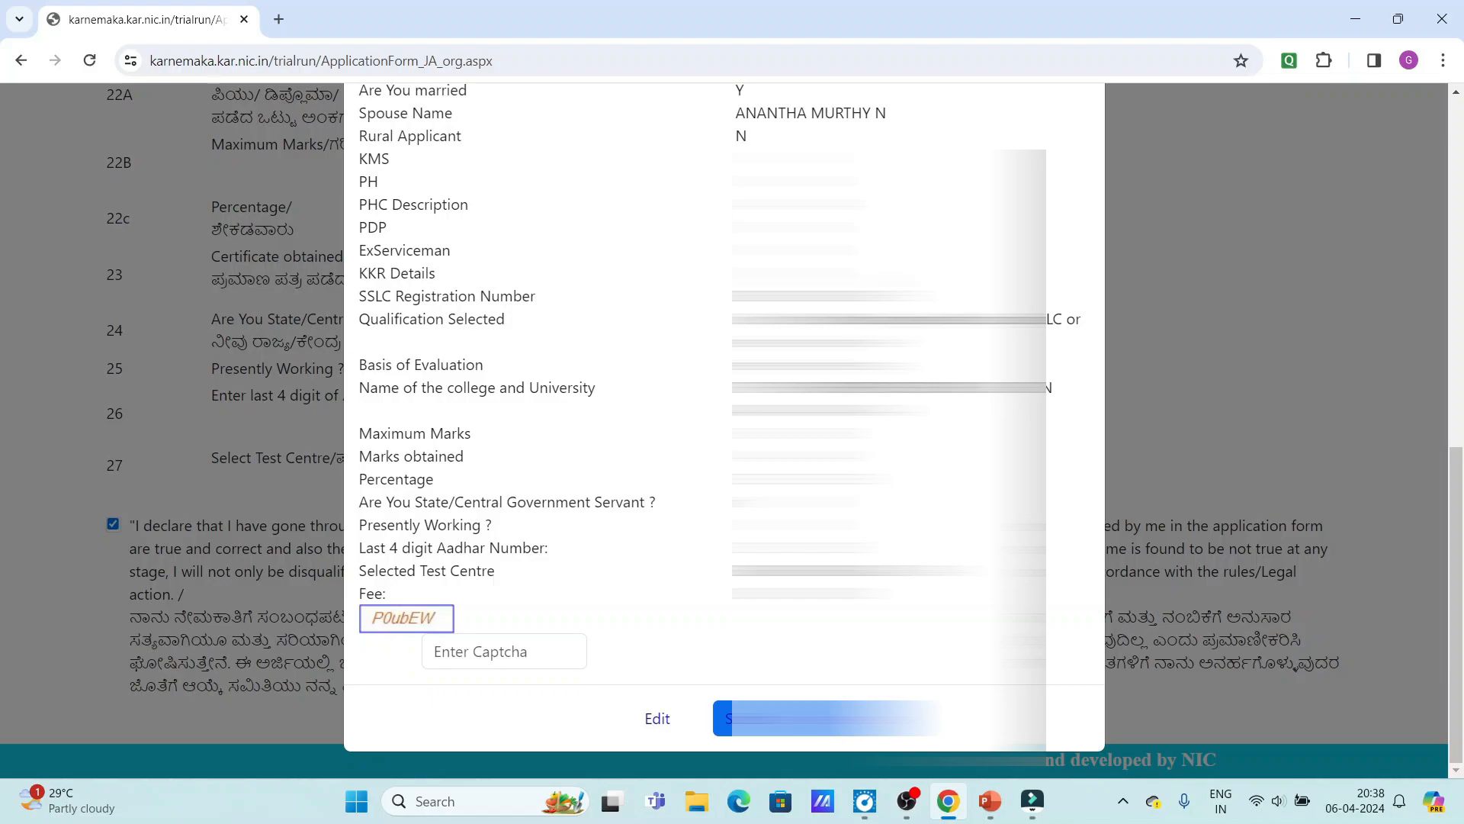
{"action": "scroll", "coordinate": [725, 427], "scroll_direction": "up", "scroll_amount": 4}
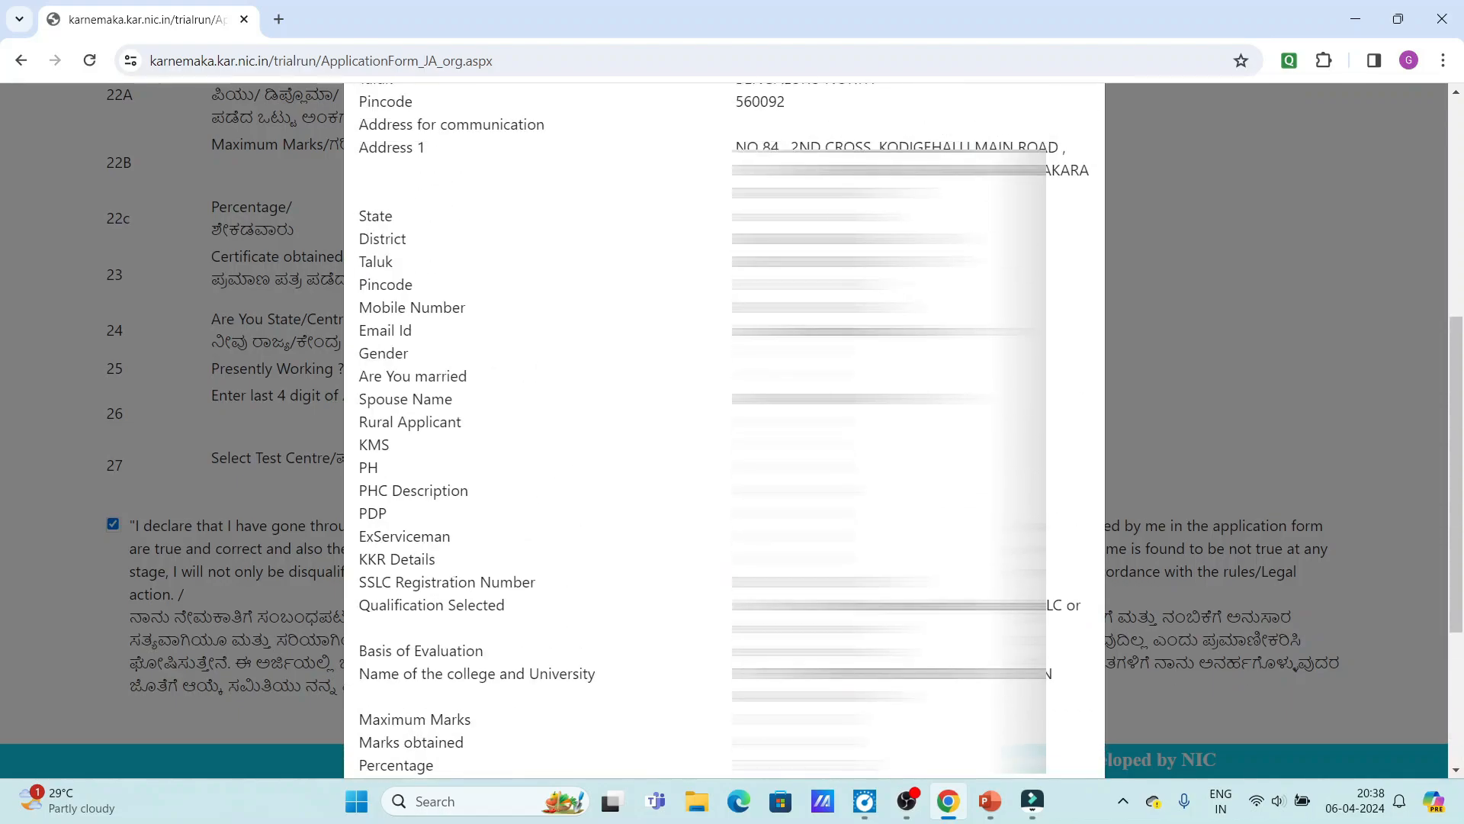
{"action": "scroll", "coordinate": [725, 427], "scroll_direction": "up", "scroll_amount": 2}
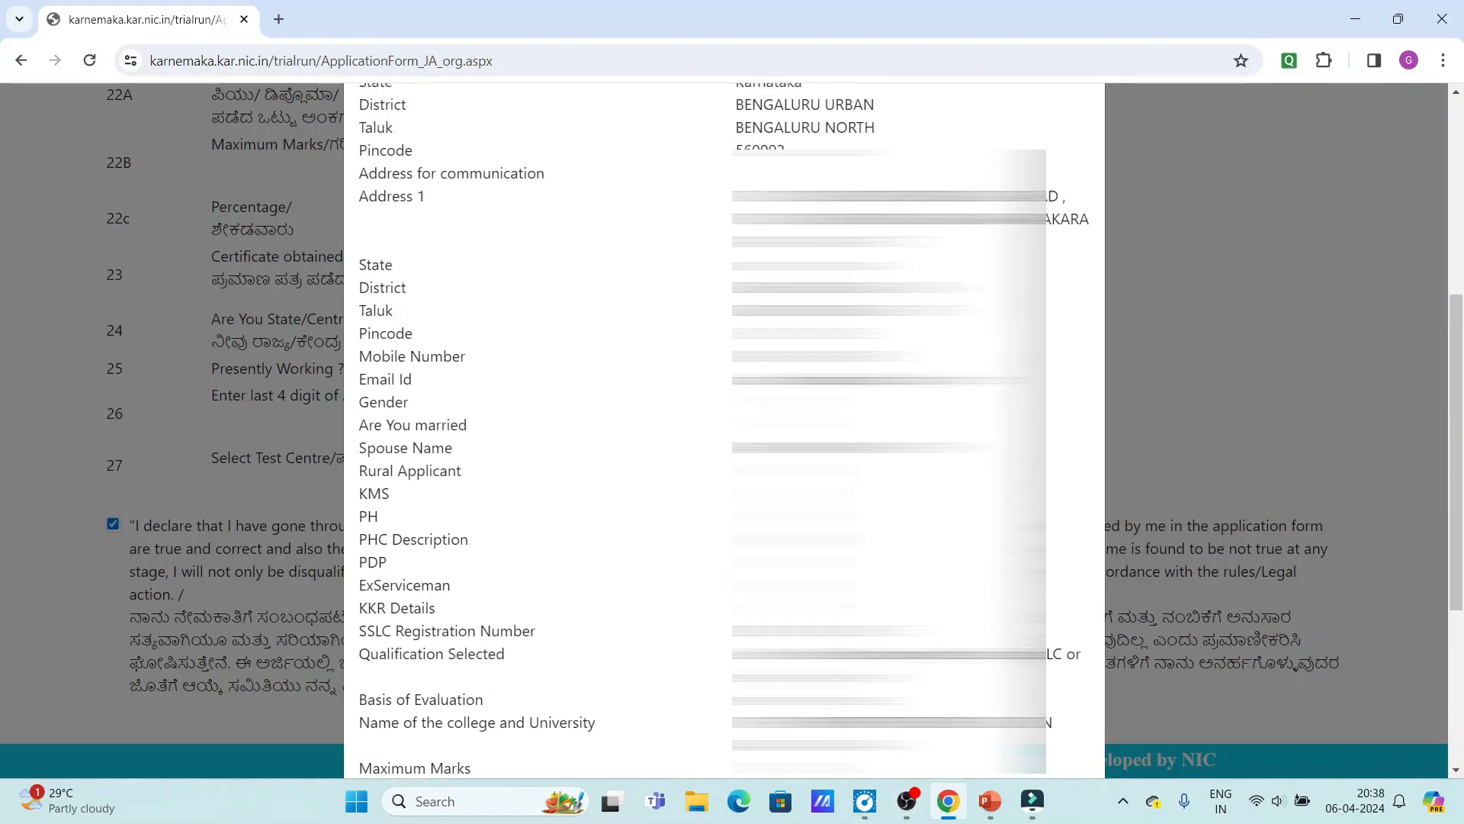
{"action": "scroll", "coordinate": [725, 428], "scroll_direction": "up", "scroll_amount": 5}
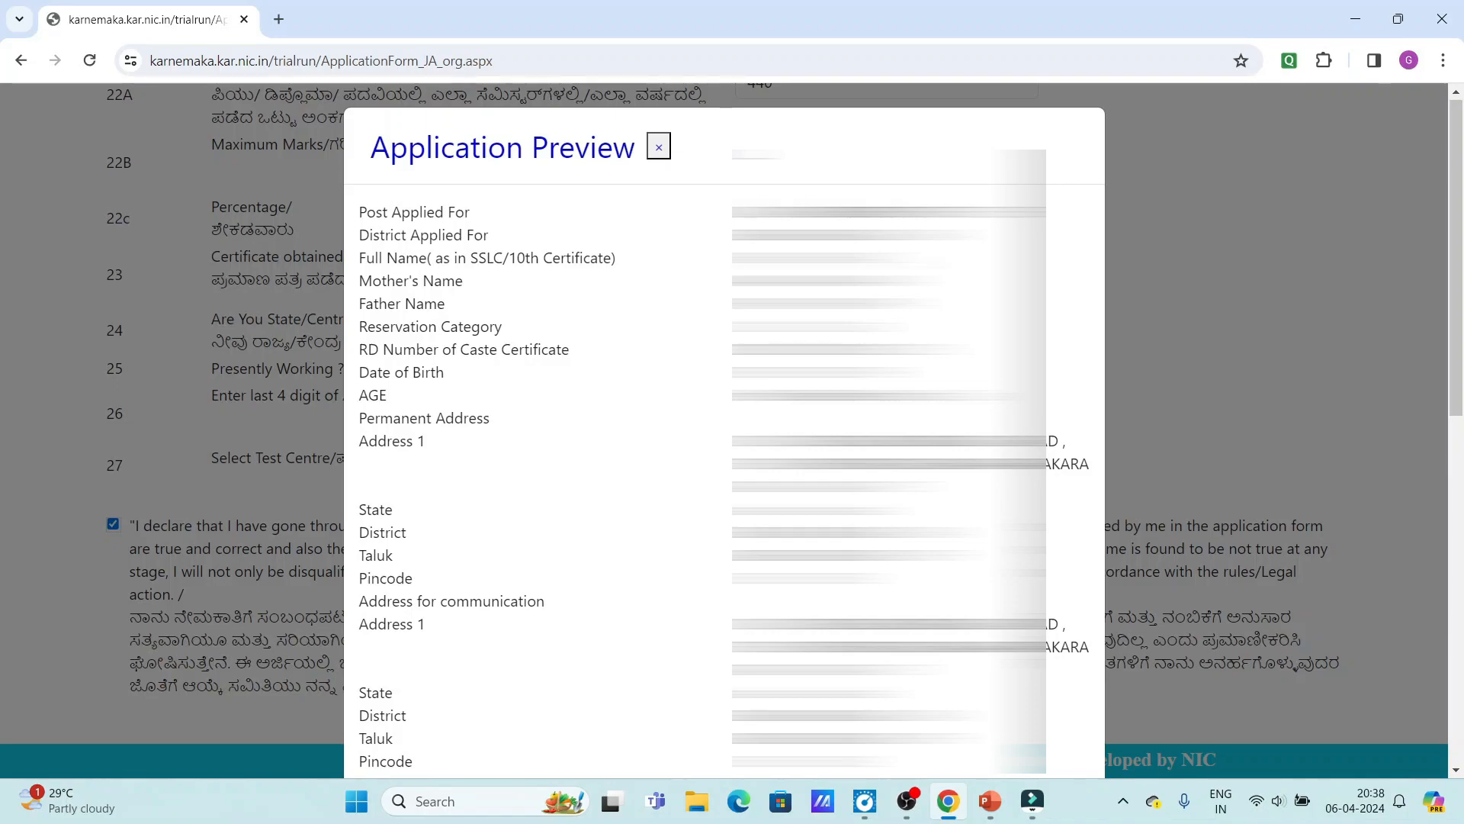
{"action": "scroll", "coordinate": [725, 427], "scroll_direction": "down", "scroll_amount": 10}
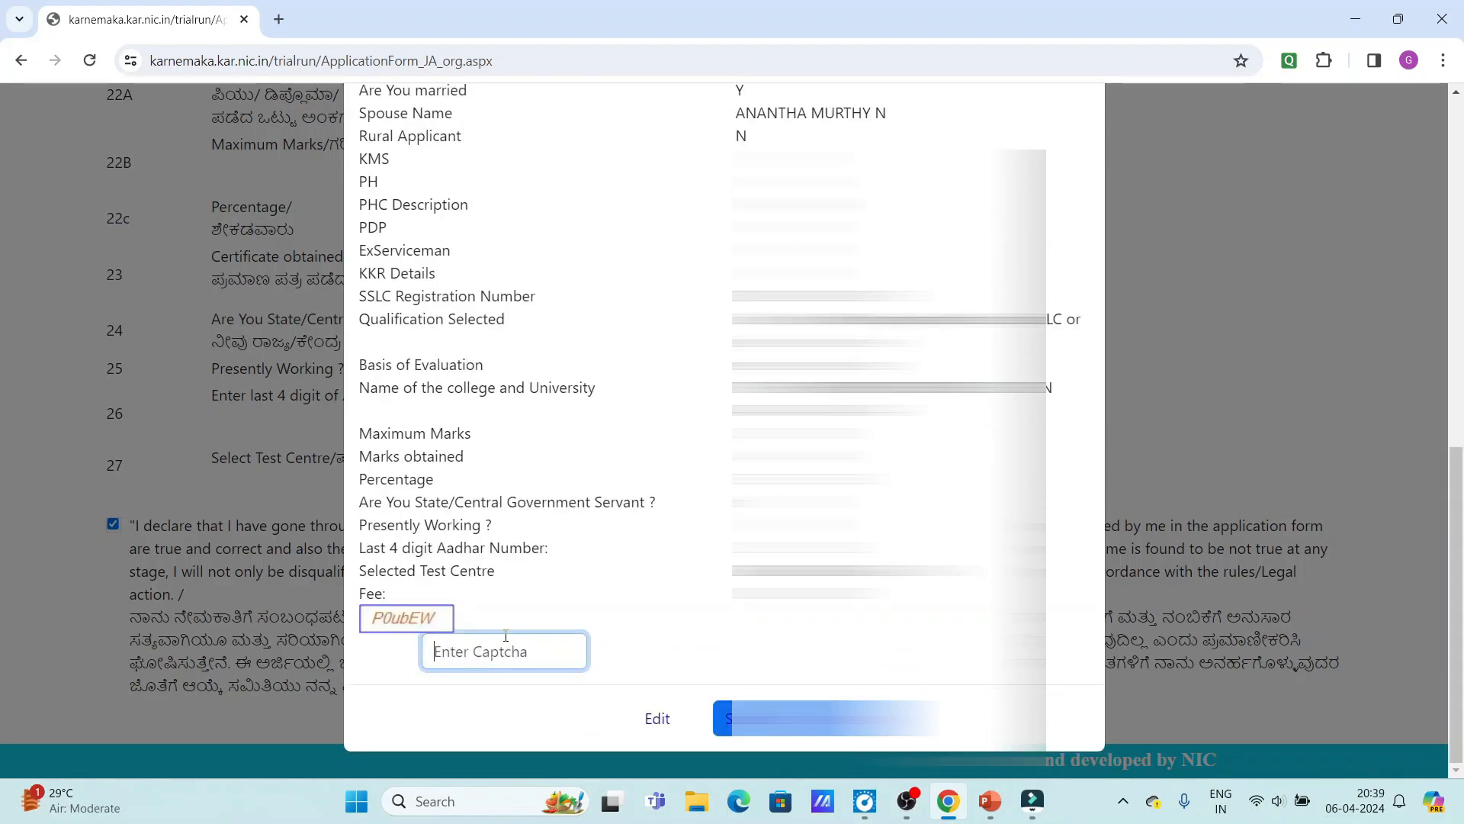
Enter the displayed captcha code into the Enter Captcha box.
{"action": "type", "text": "P0u"}
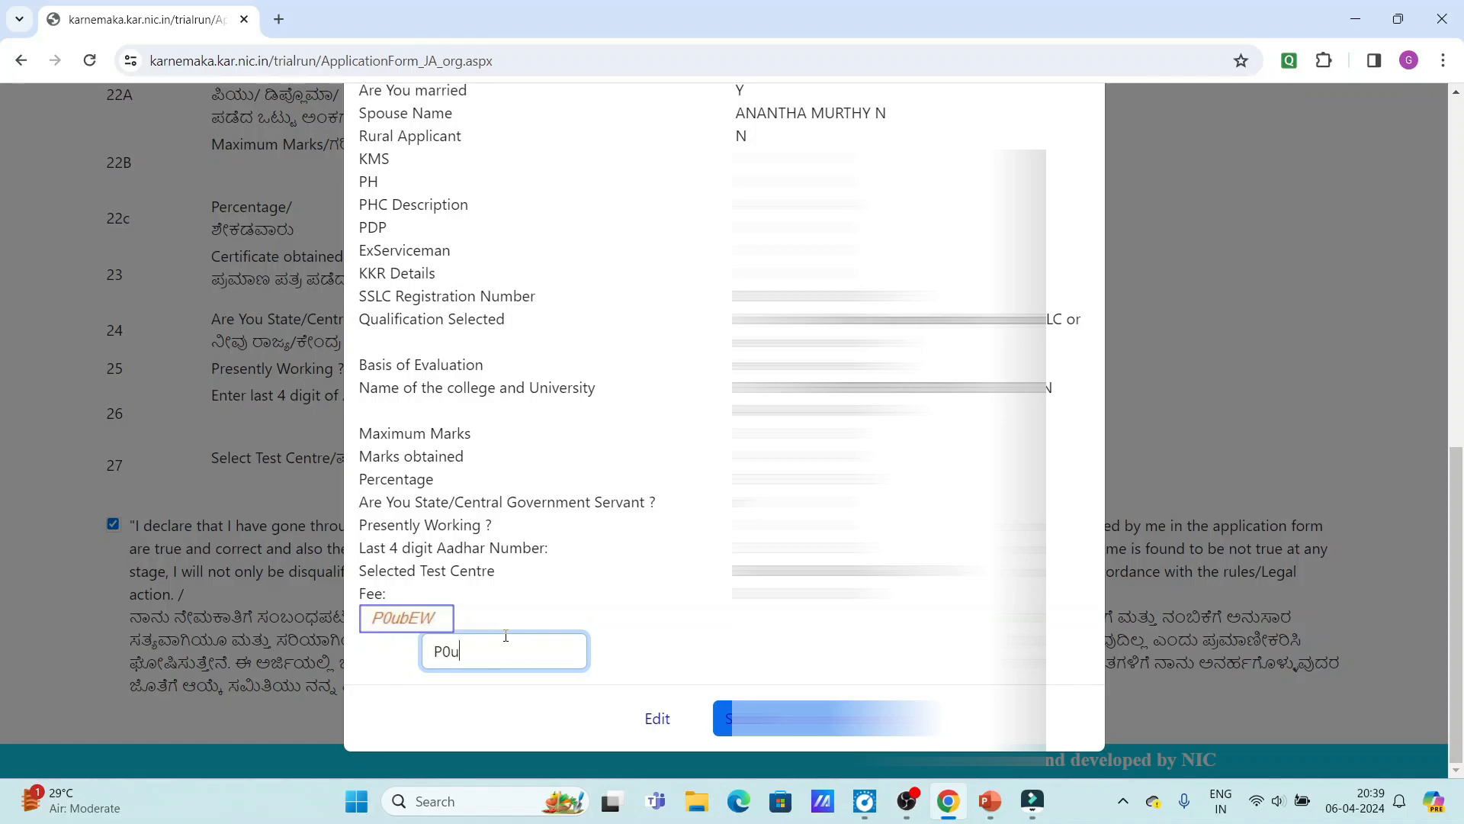
{"action": "type", "text": "bEW"}
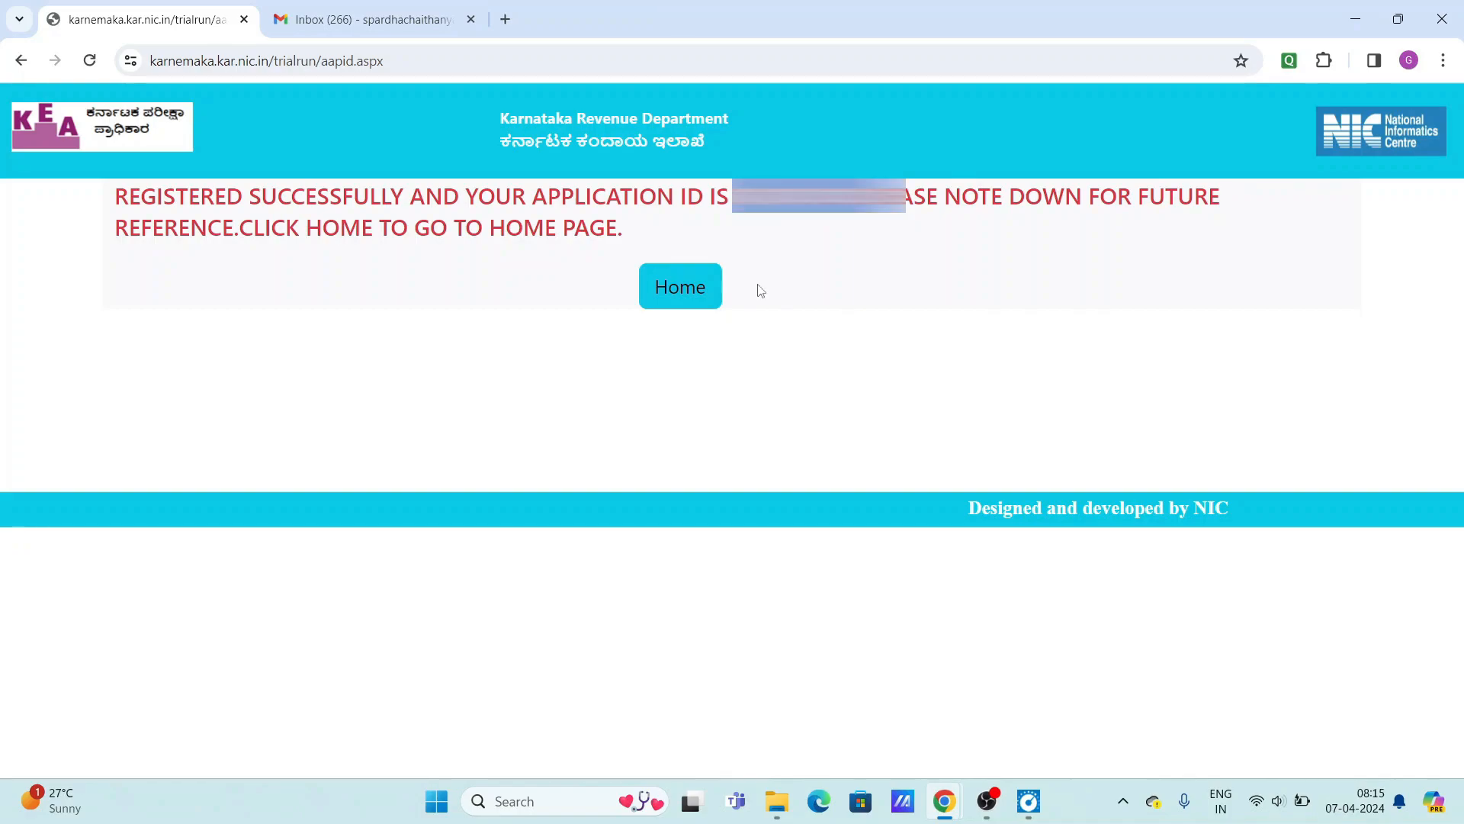
From Home, sign in to the photo and signature upload page with the application ID and birth day.
{"action": "left_click", "coordinate": [695, 292]}
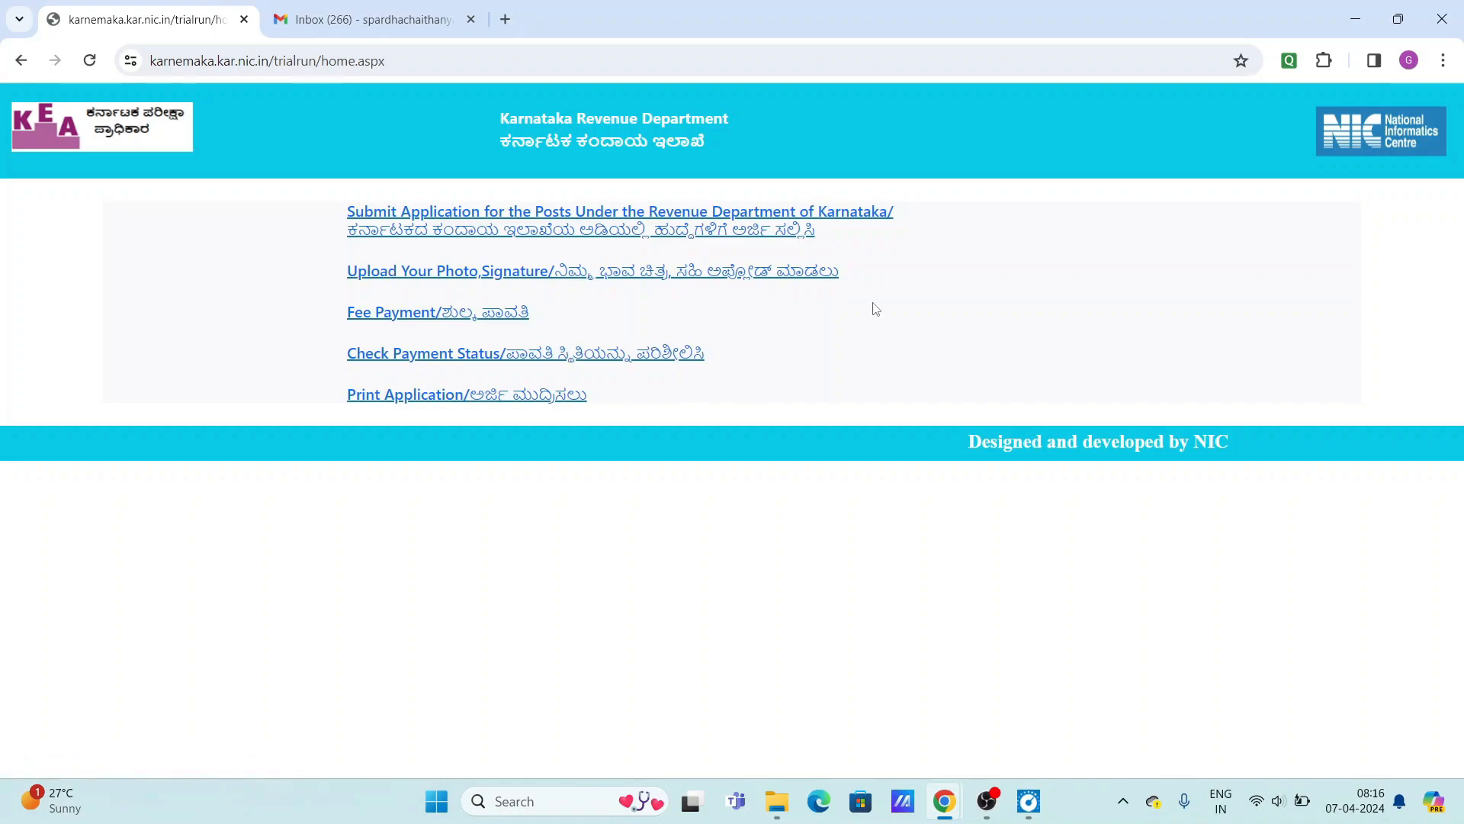
{"action": "left_click", "coordinate": [585, 282]}
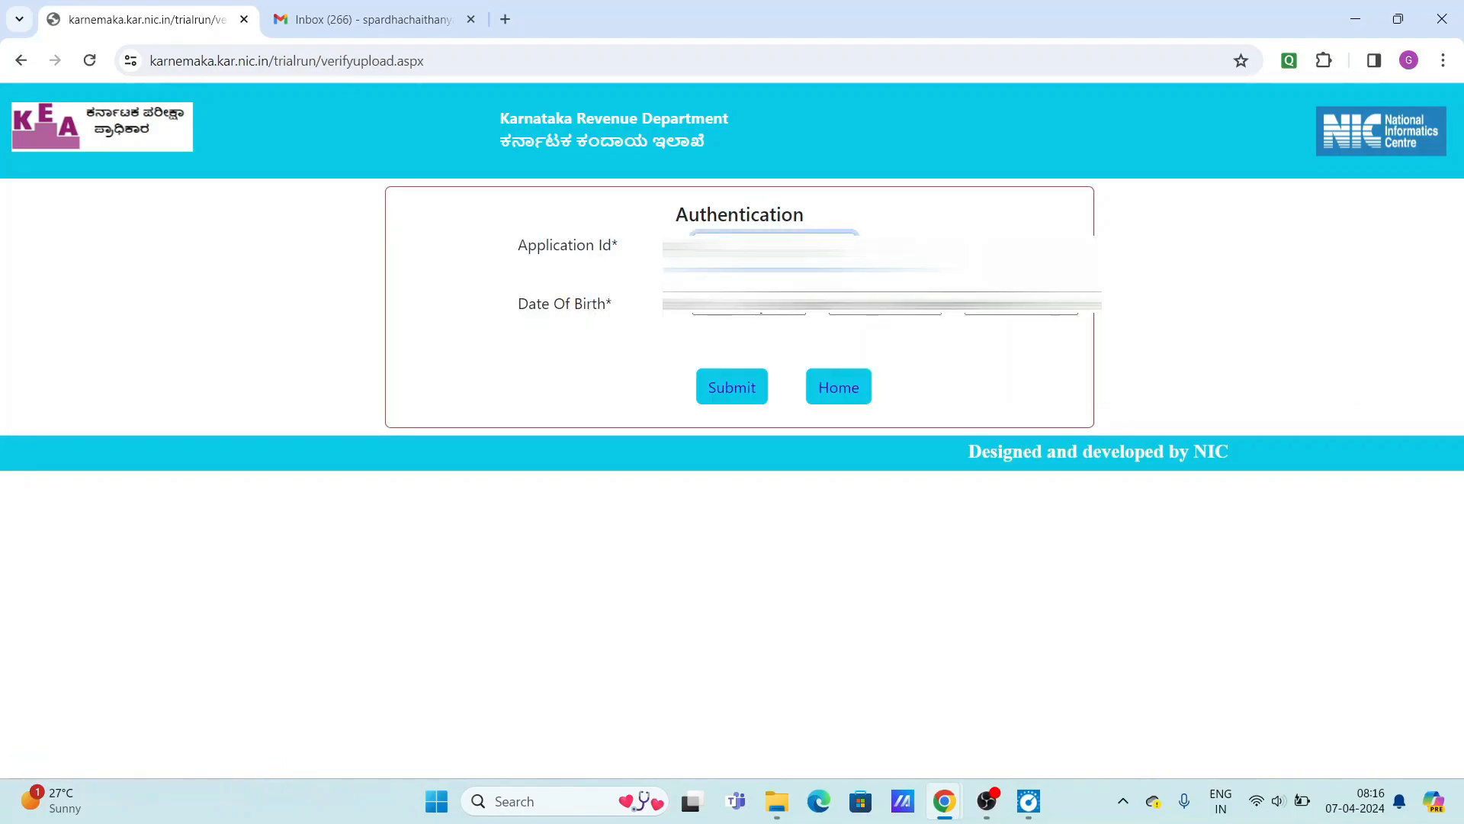
{"action": "type", "text": "1"}
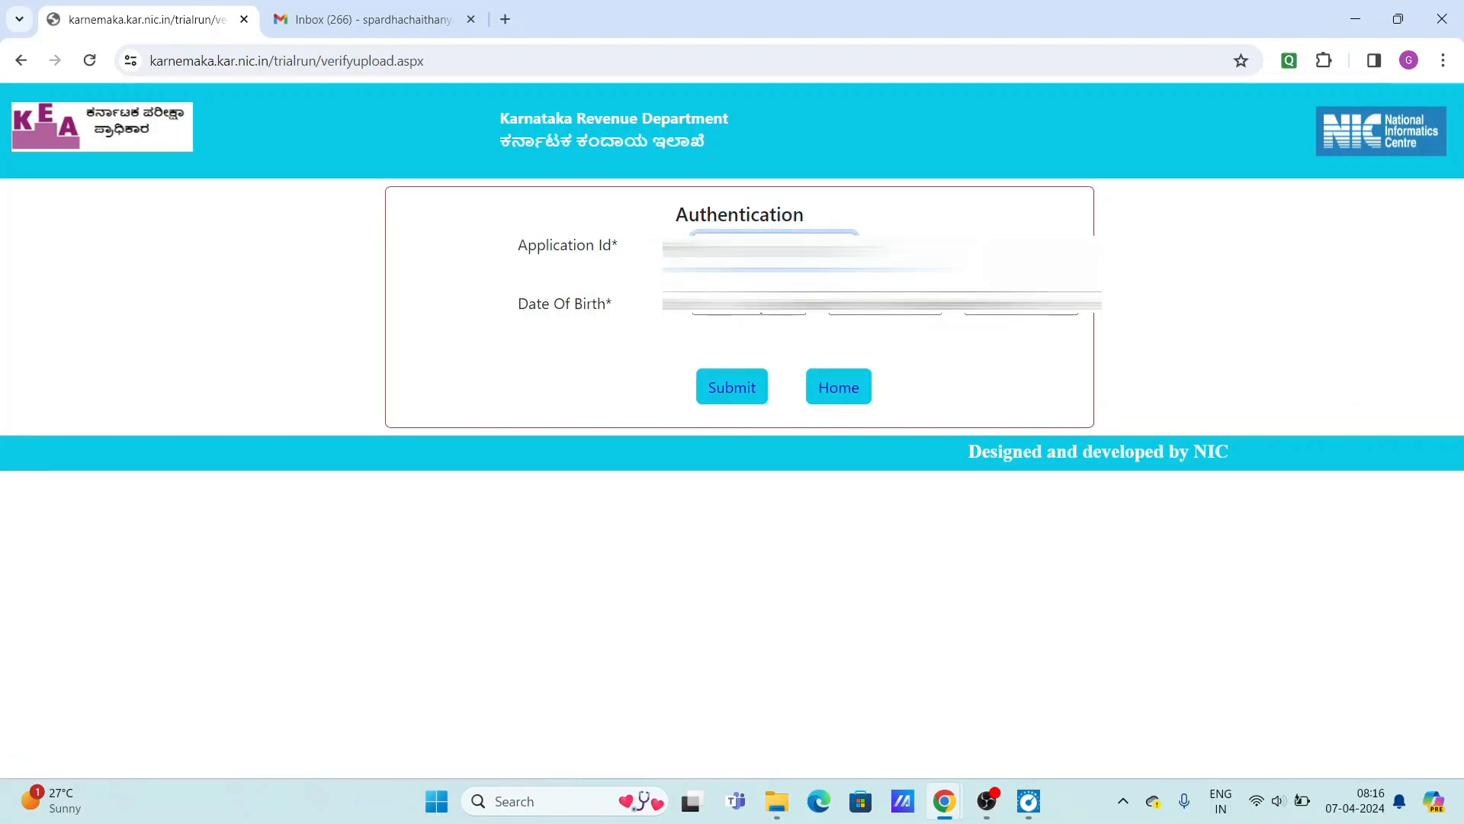
{"action": "left_click", "coordinate": [755, 302]}
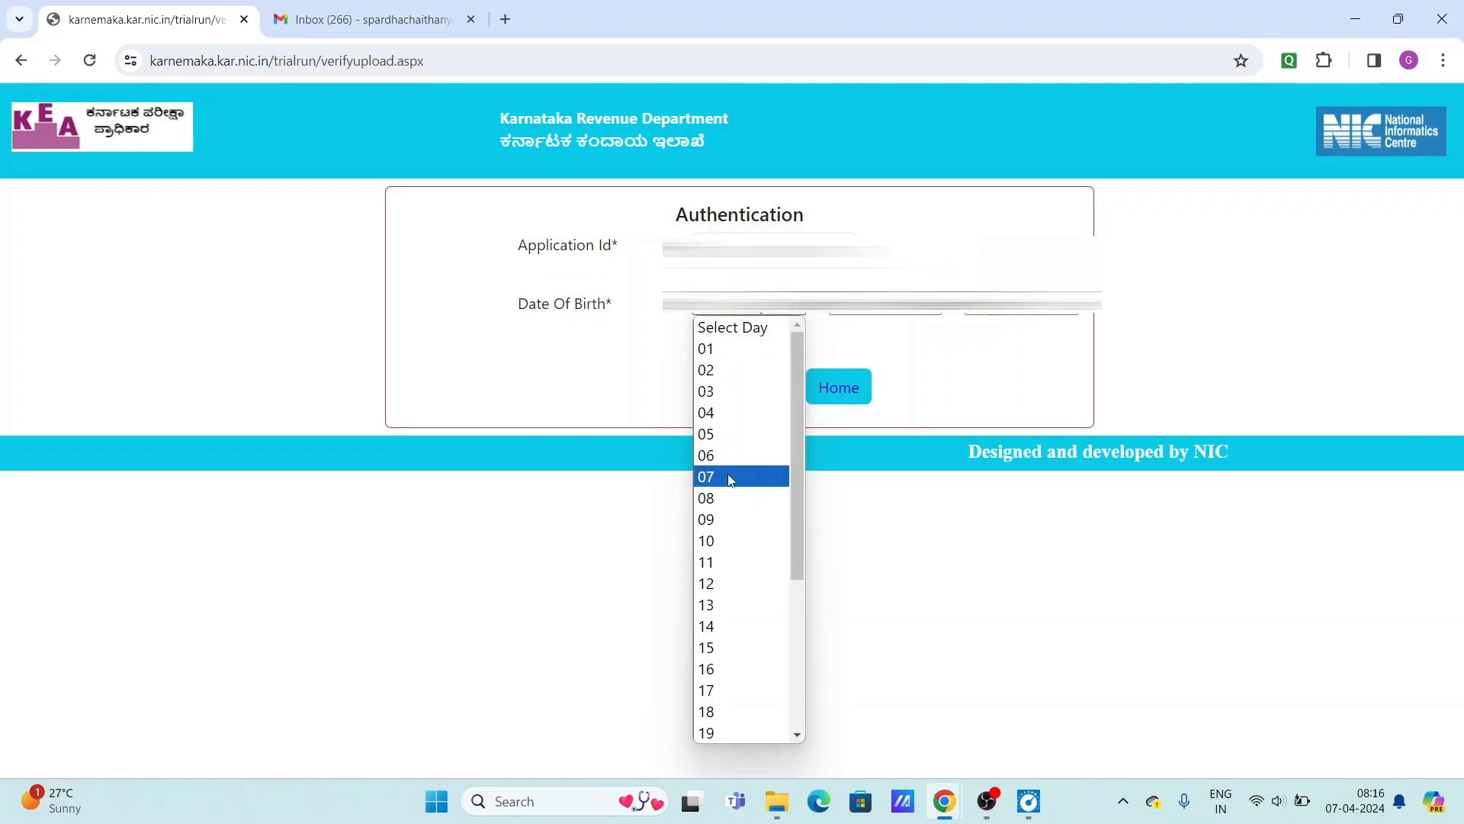
{"action": "left_click", "coordinate": [717, 540]}
{"action": "left_click", "coordinate": [762, 398]}
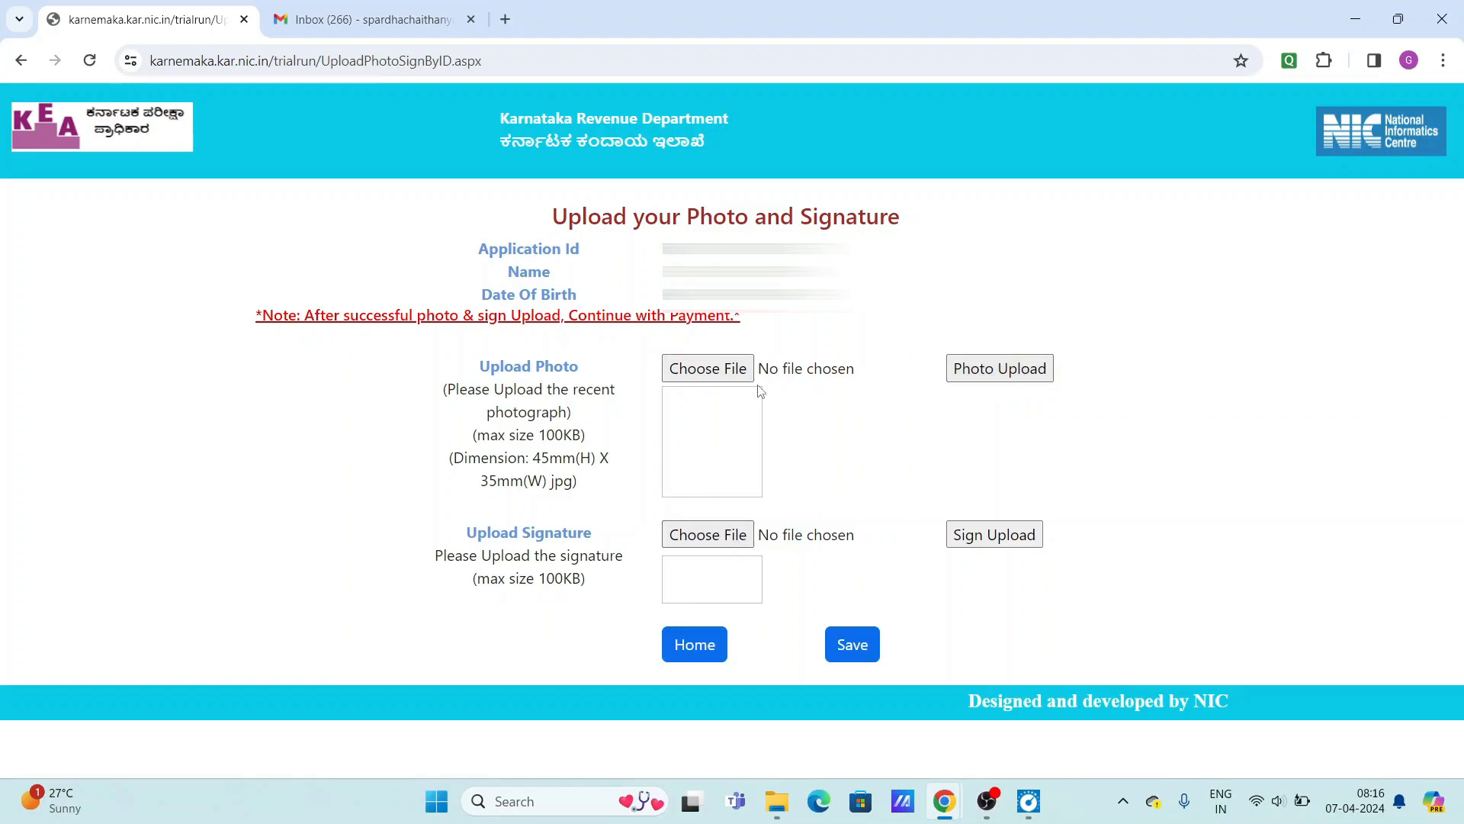
Choose the applicant's photo image from Downloads for upload.
{"action": "left_click", "coordinate": [701, 370]}
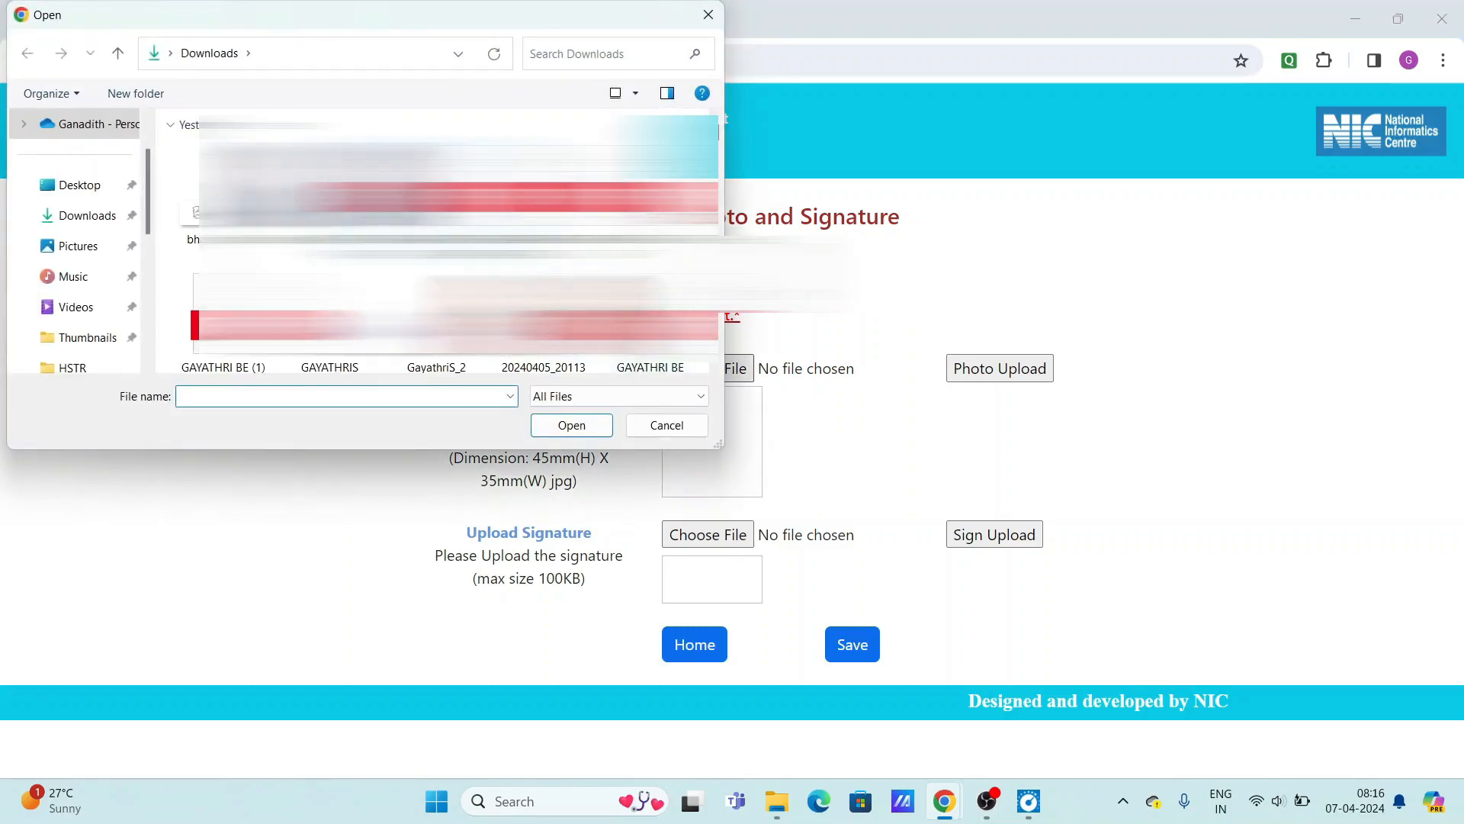
{"action": "scroll", "coordinate": [543, 321], "scroll_direction": "down", "scroll_amount": 3}
{"action": "left_click", "coordinate": [543, 364]}
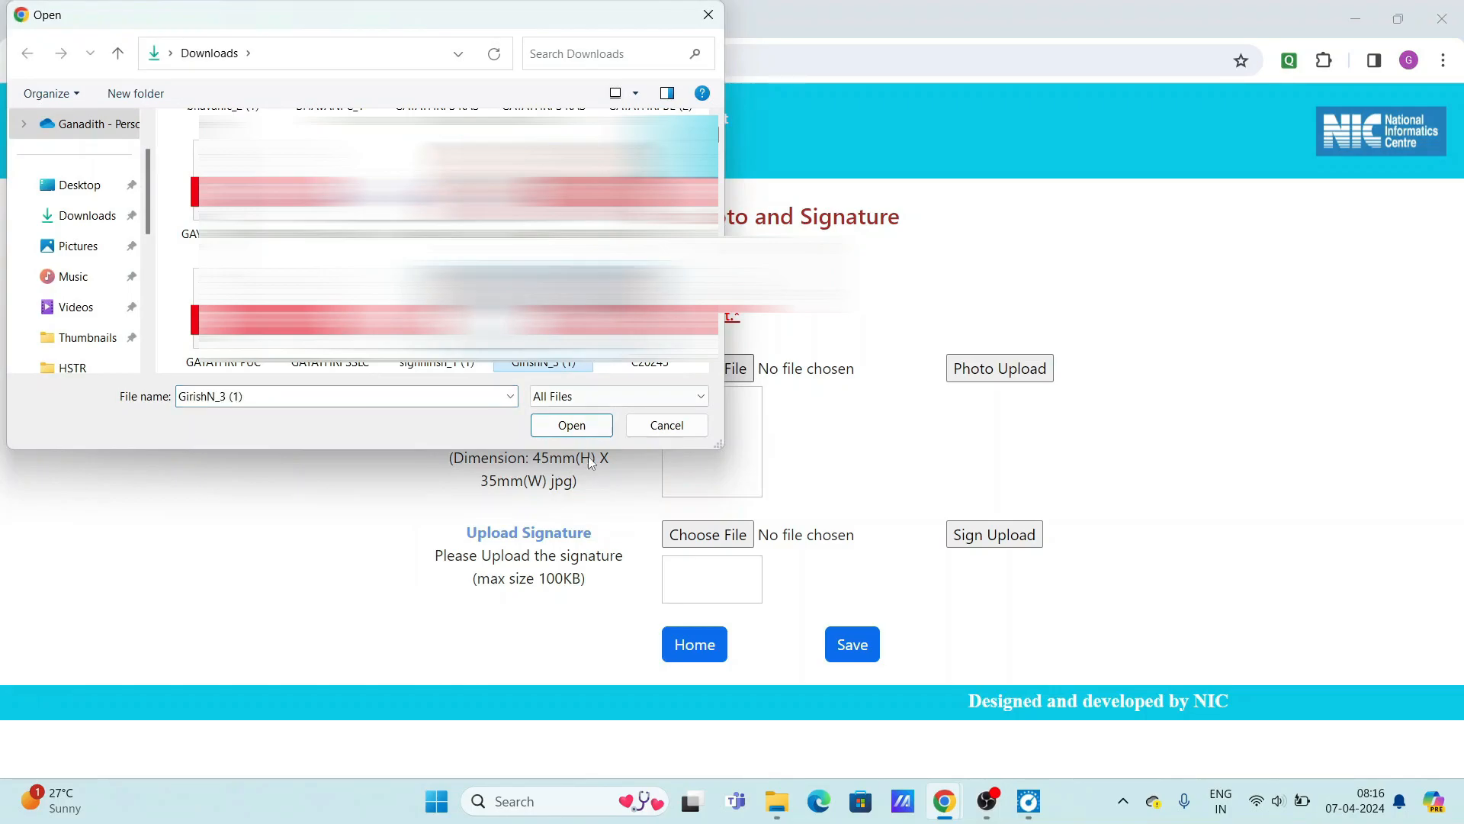
{"action": "left_click", "coordinate": [572, 424]}
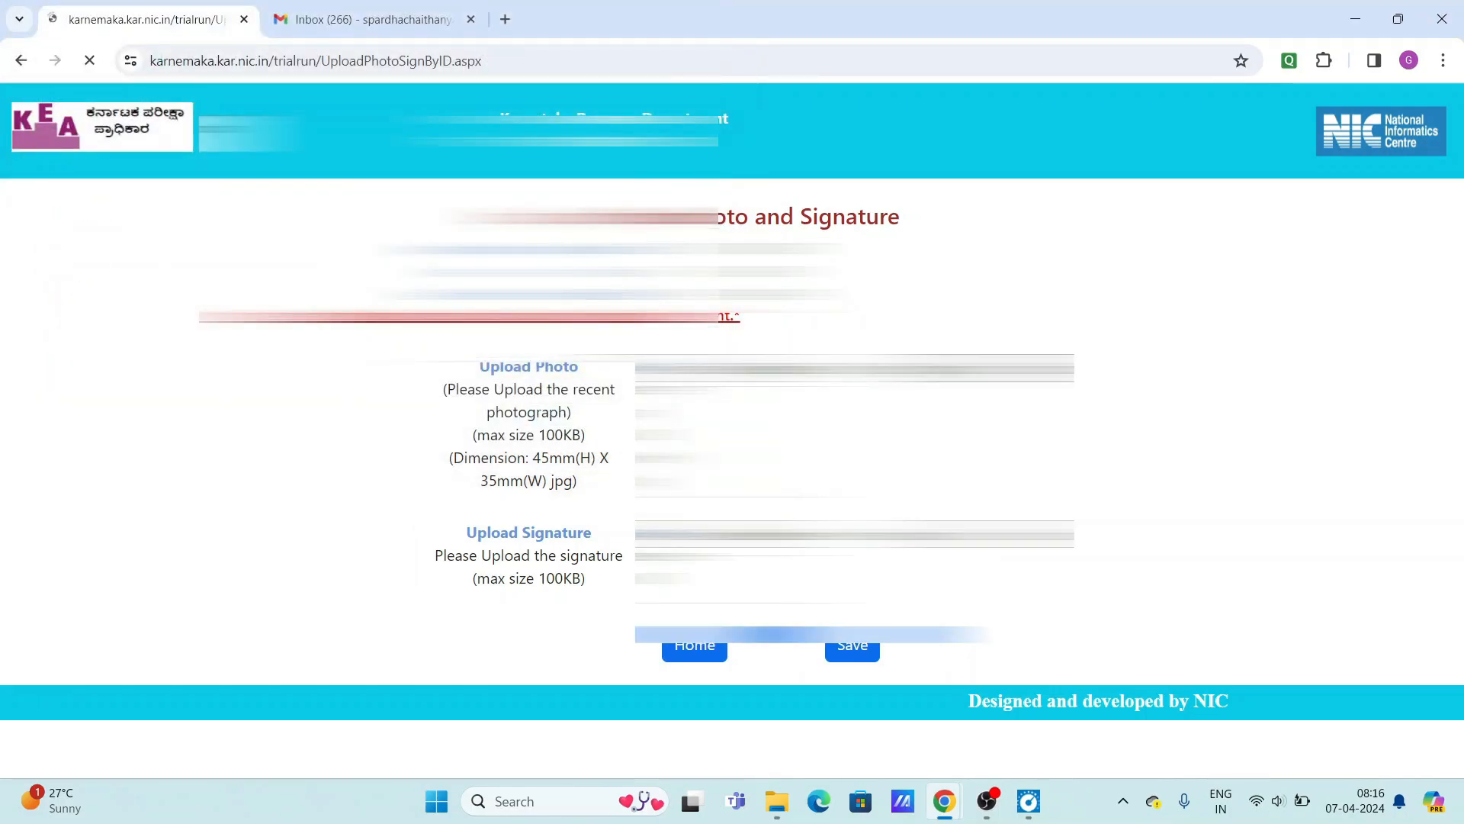
Choose the signature image from Downloads and save both uploads.
{"action": "left_click", "coordinate": [680, 534]}
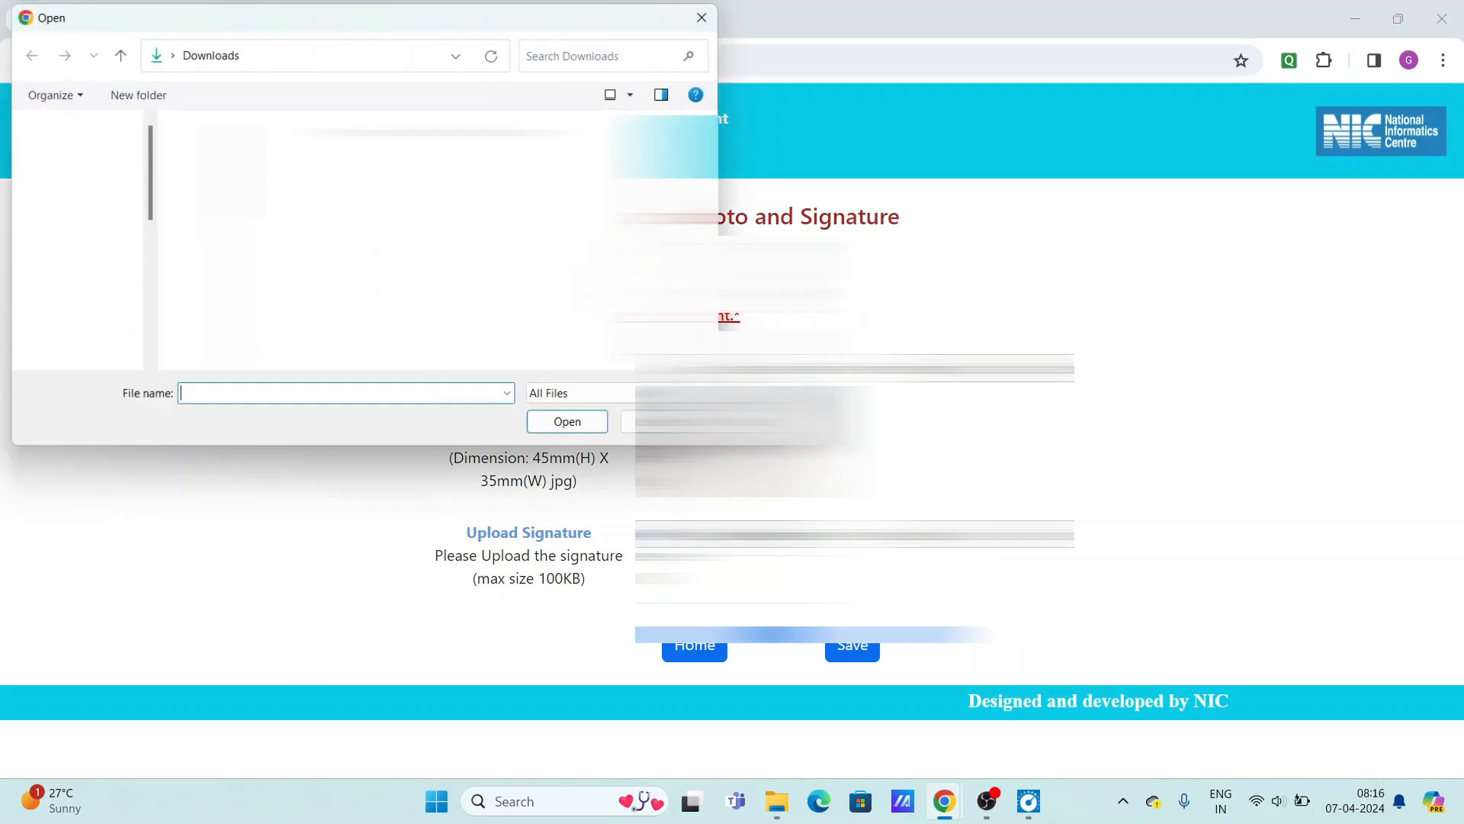
{"action": "scroll", "coordinate": [543, 335], "scroll_direction": "down", "scroll_amount": 1}
{"action": "scroll", "coordinate": [457, 305], "scroll_direction": "down", "scroll_amount": 1}
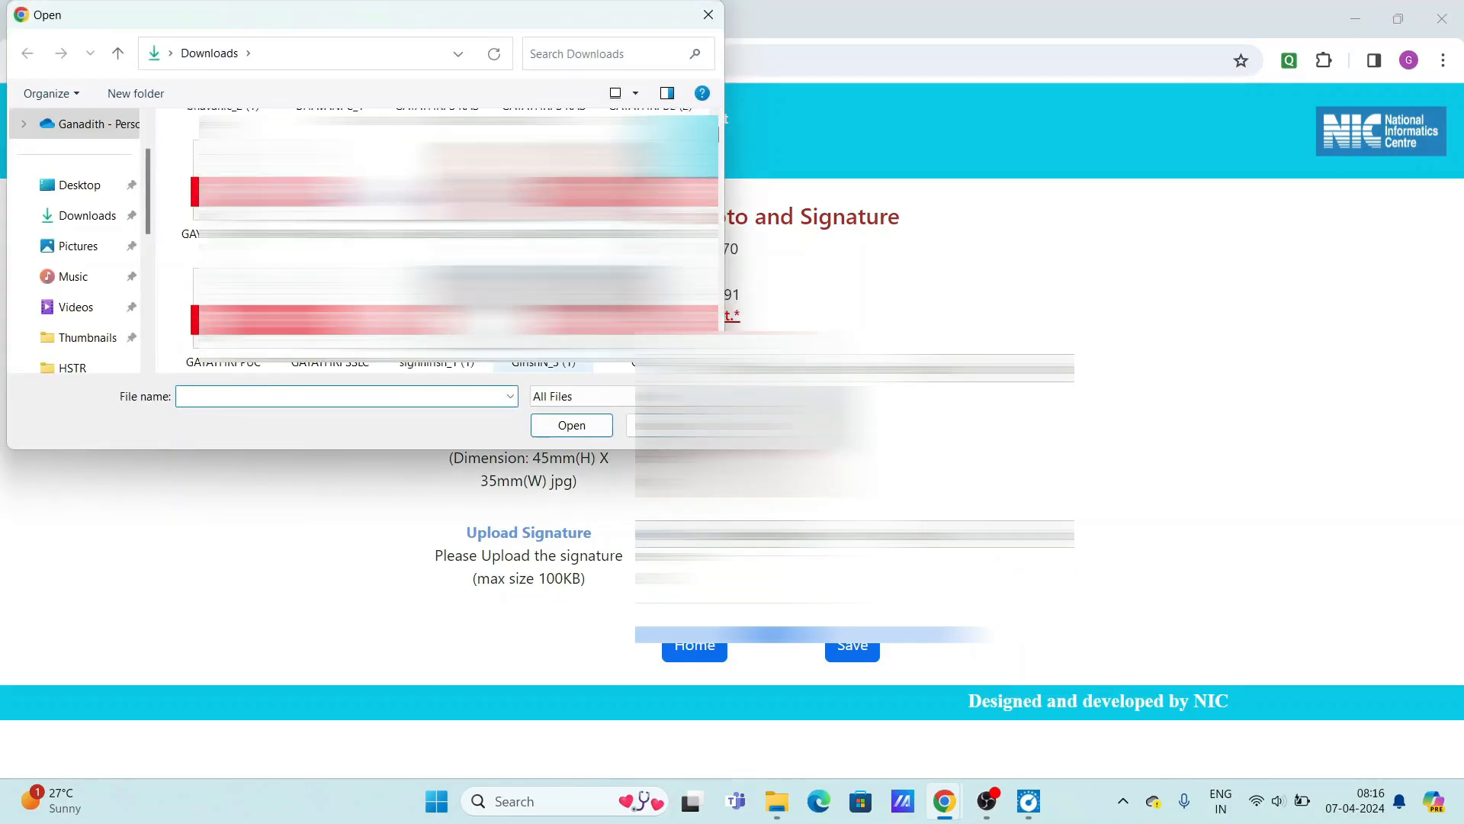
{"action": "left_click", "coordinate": [436, 360]}
{"action": "left_click", "coordinate": [572, 425]}
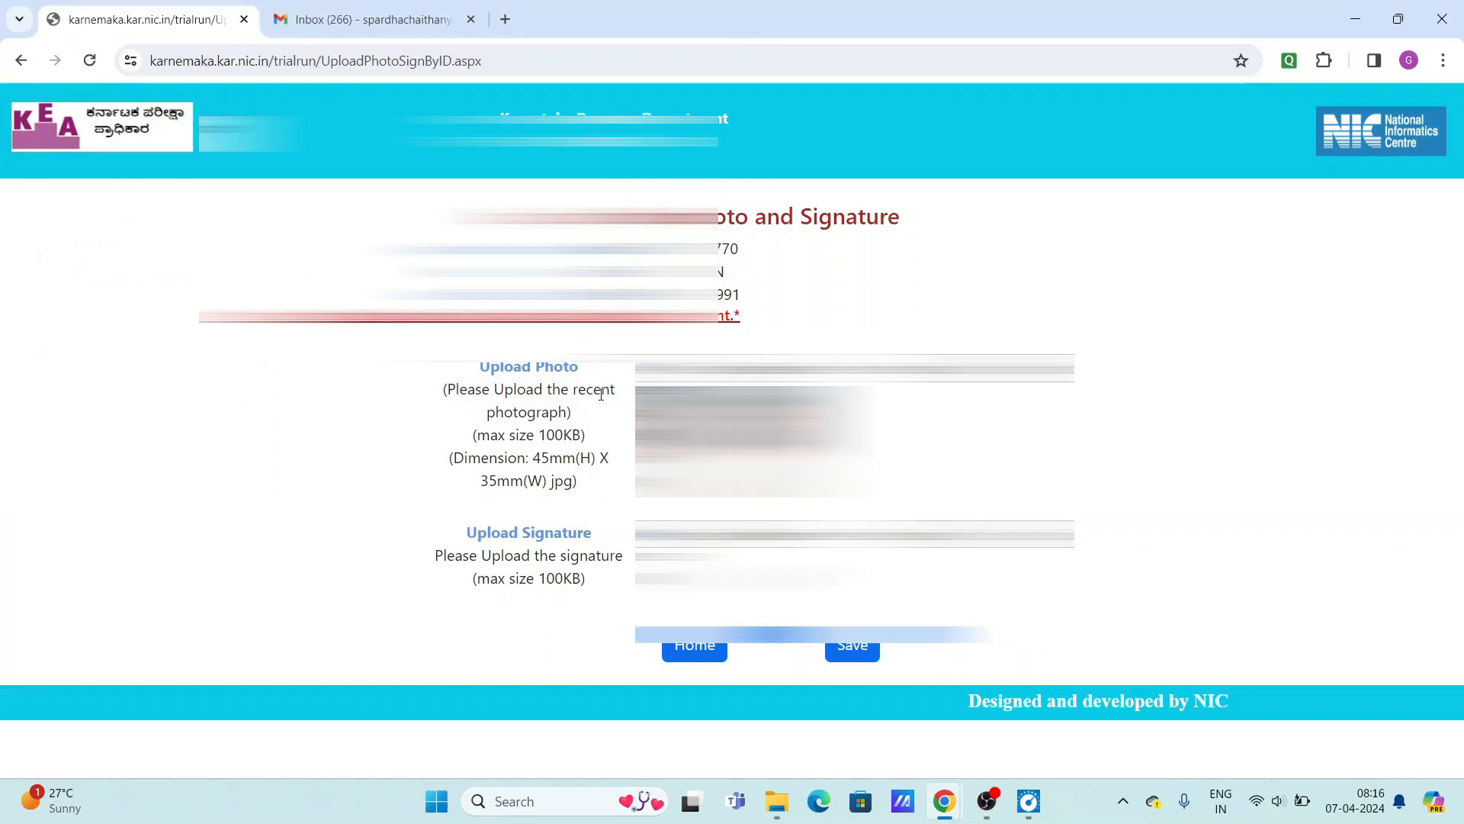
{"action": "left_click", "coordinate": [854, 648]}
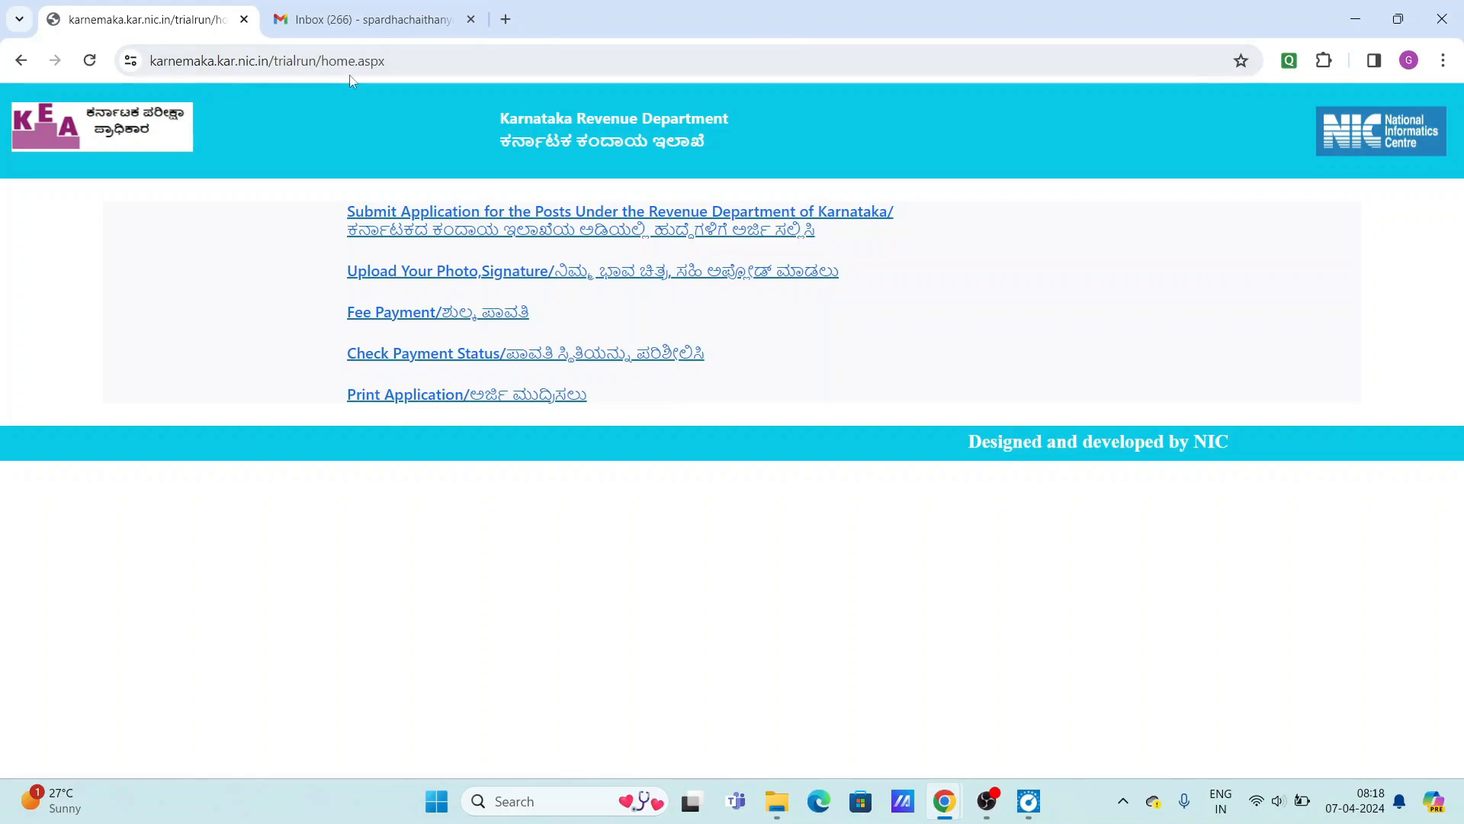
Sign in to Fee Payment with the application ID and birth day and month.
{"action": "left_click", "coordinate": [442, 316]}
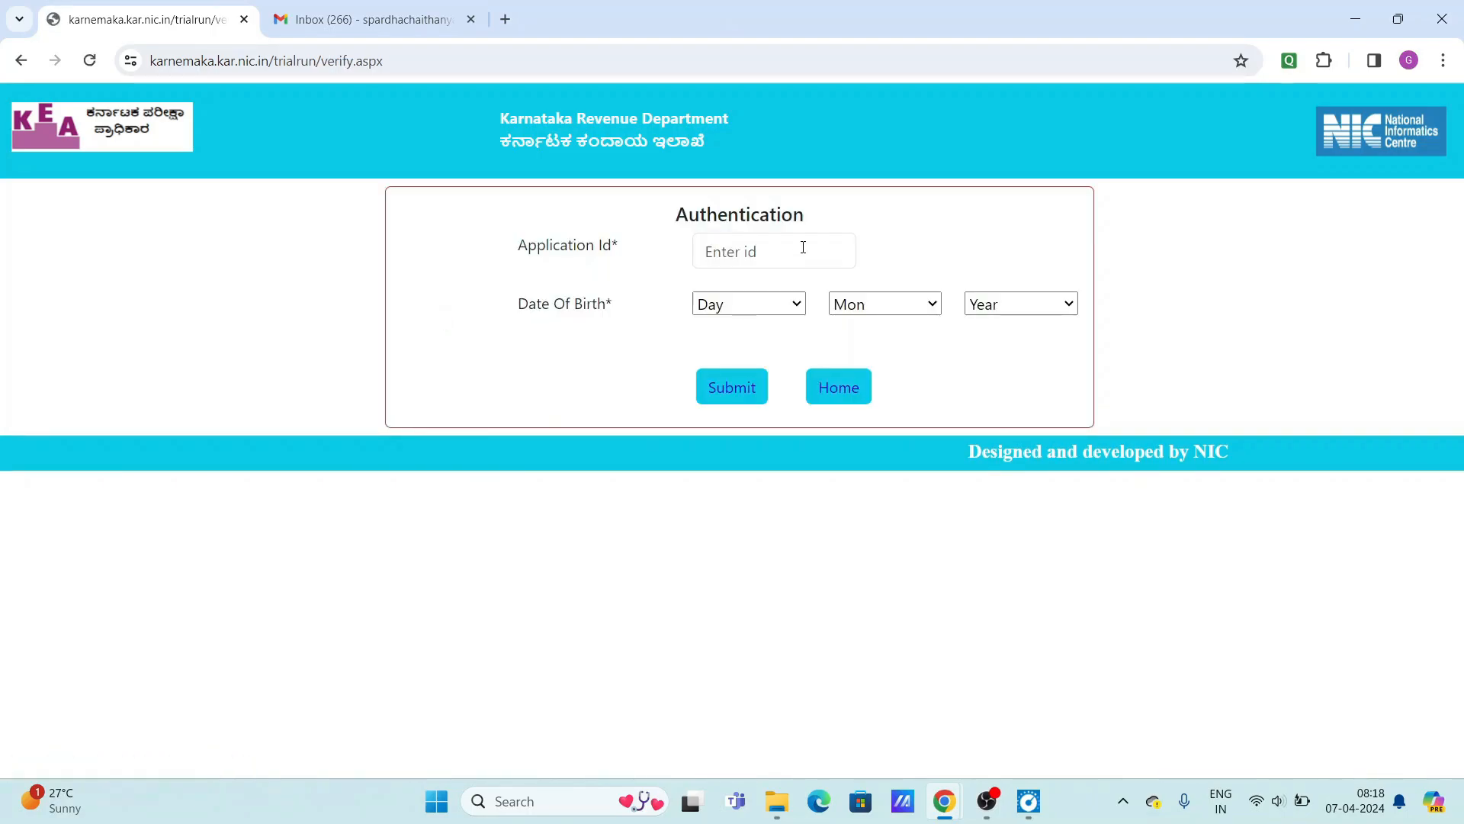
{"action": "left_click", "coordinate": [810, 246]}
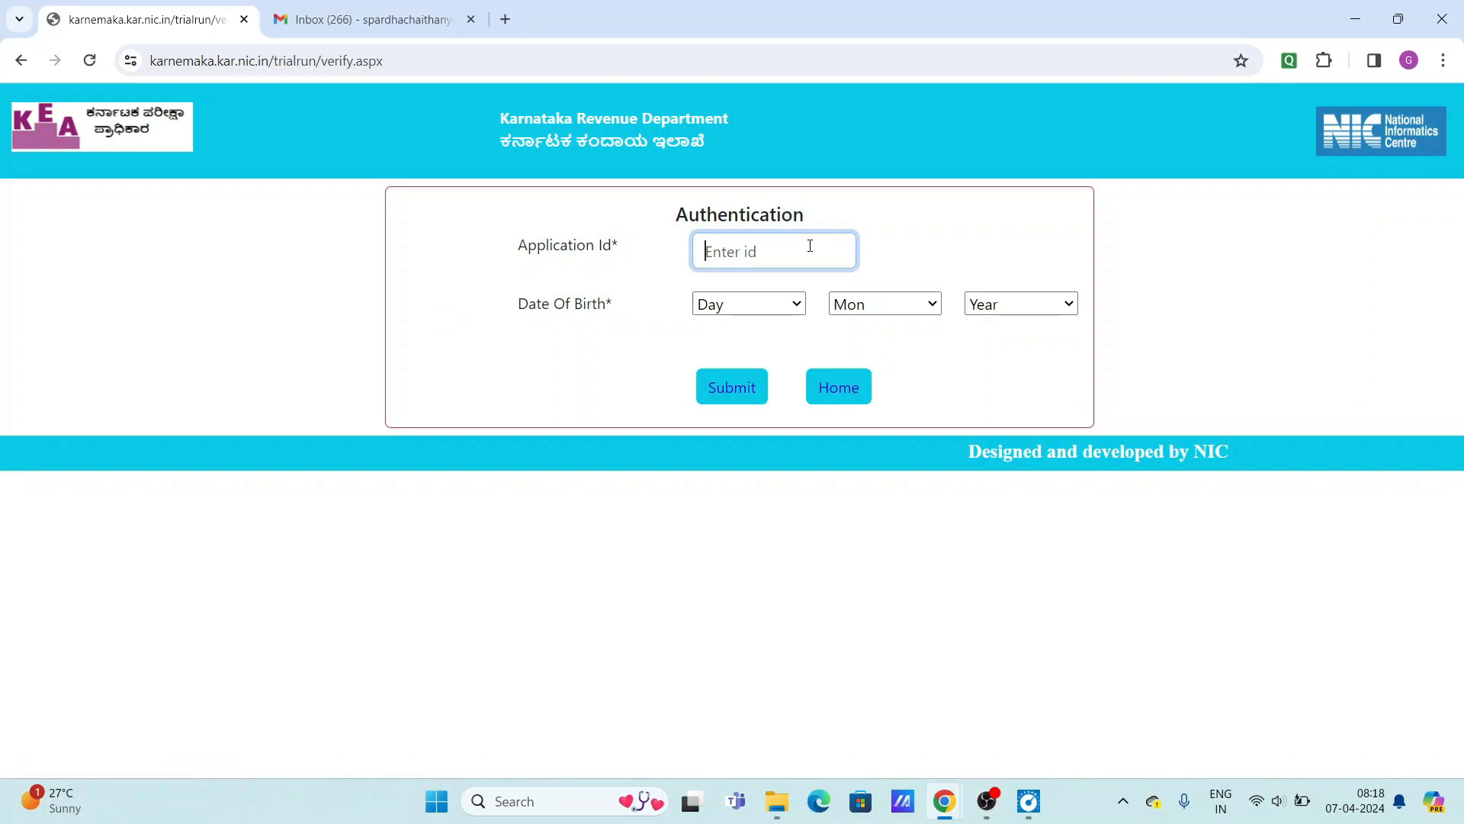
{"action": "left_click", "coordinate": [747, 303]}
{"action": "scroll", "coordinate": [722, 579], "scroll_direction": "down", "scroll_amount": 2}
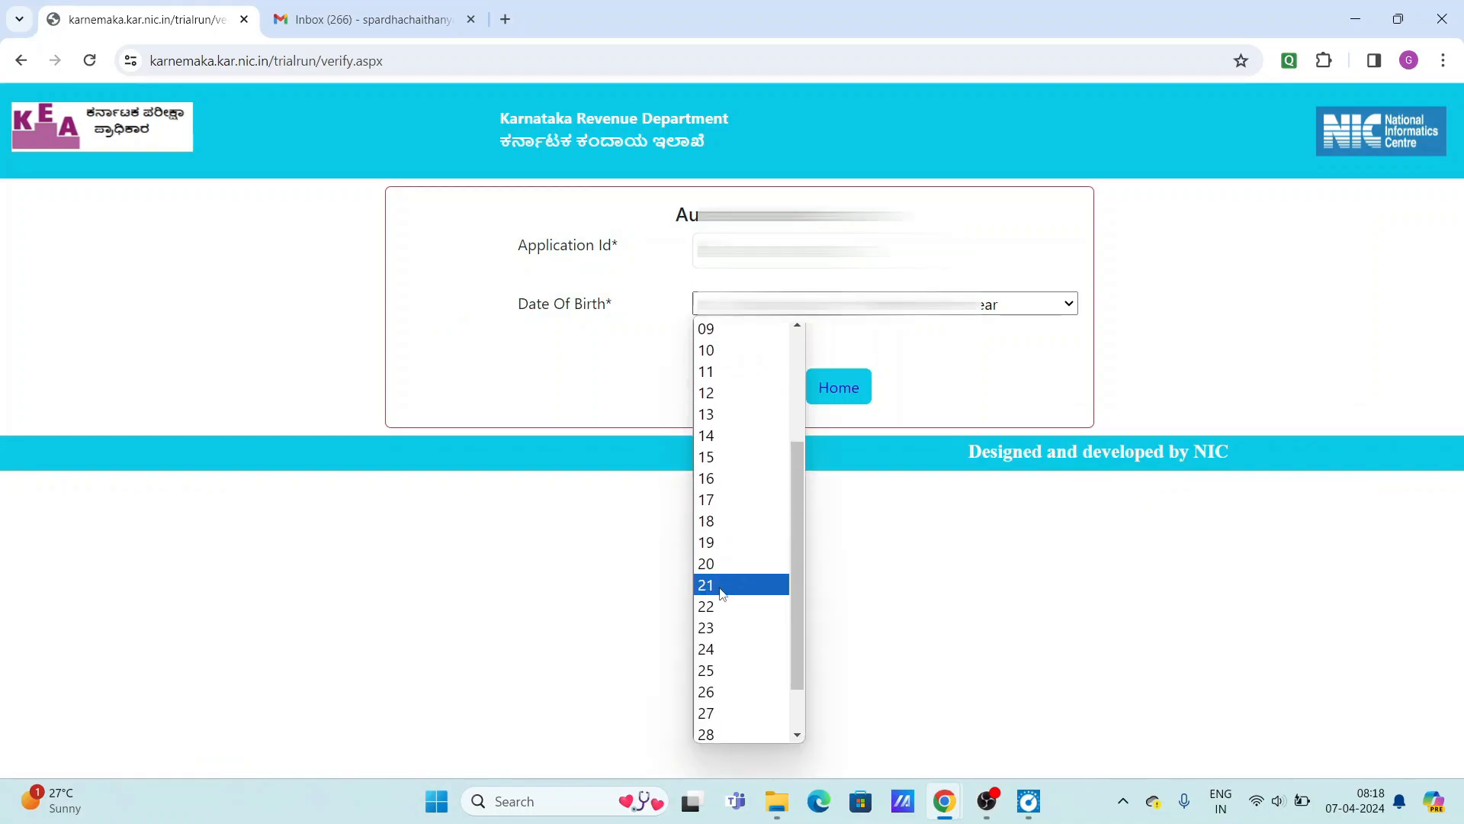
{"action": "left_click", "coordinate": [722, 605]}
{"action": "left_click", "coordinate": [892, 304]}
{"action": "left_click", "coordinate": [885, 477]}
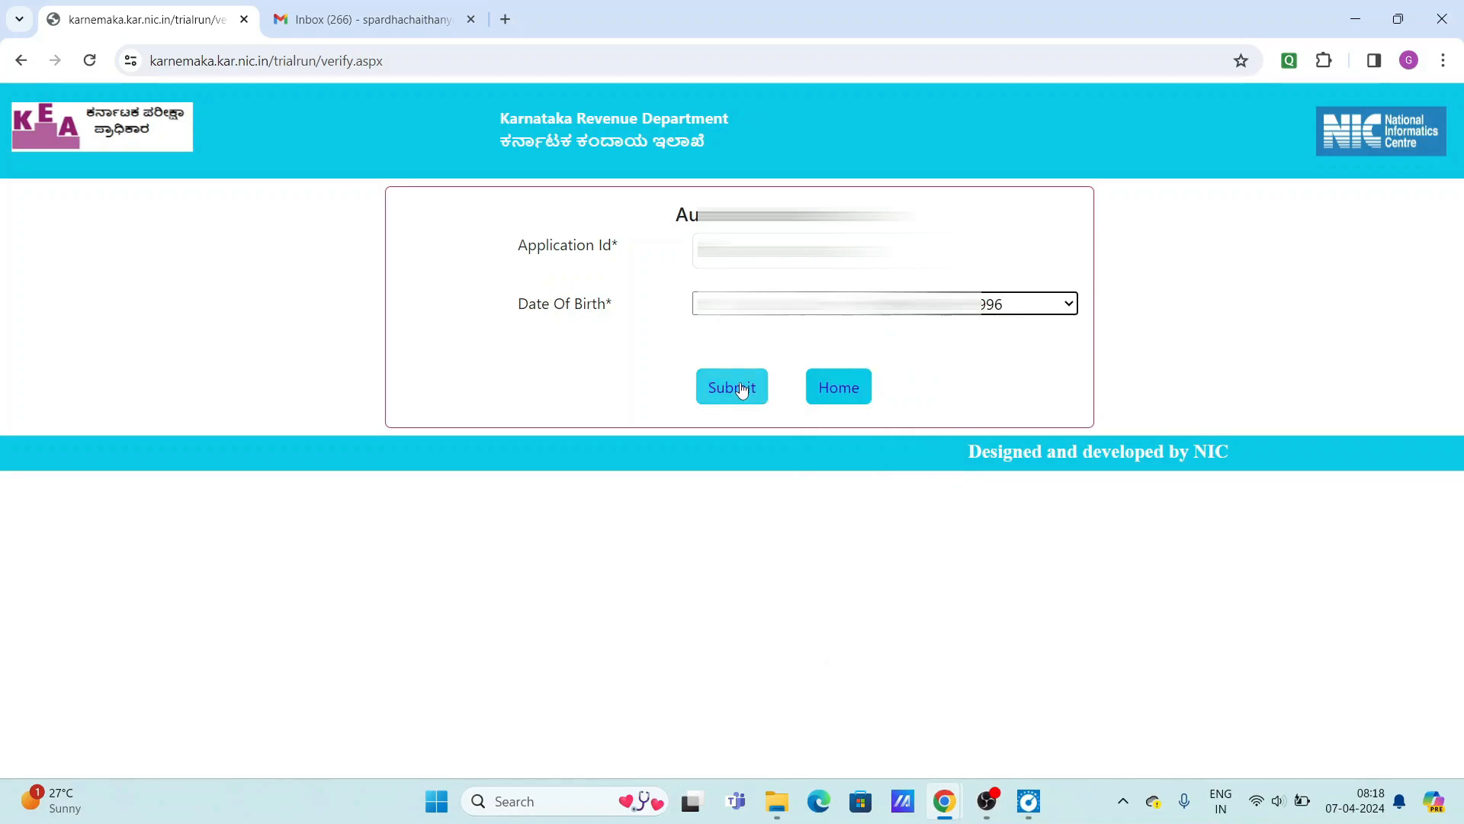
{"action": "left_click", "coordinate": [733, 387]}
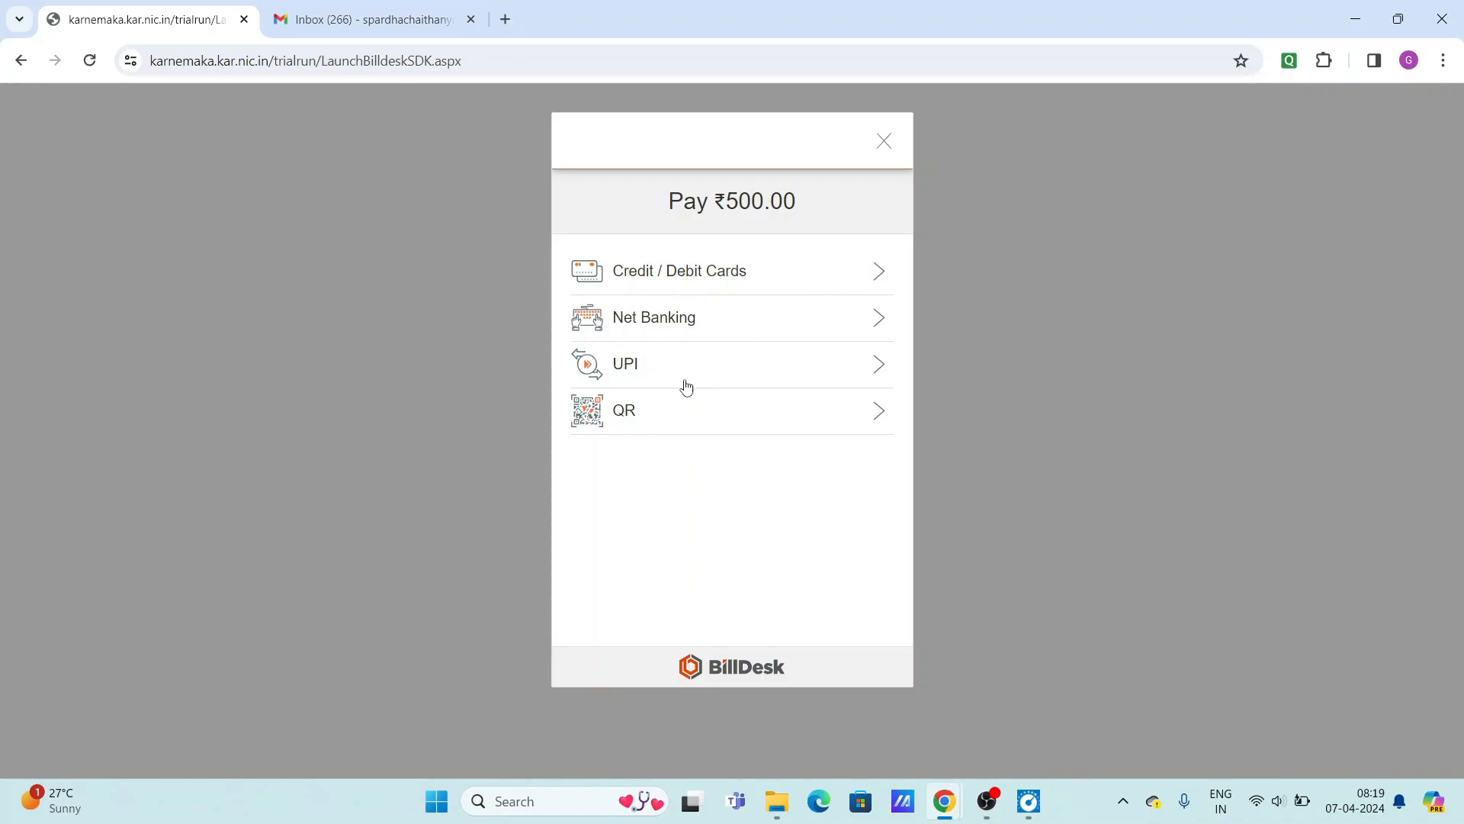
Pay the ₹500.00 fee by QR code, selecting BHIM UPI as the payment app.
{"action": "left_click", "coordinate": [871, 425]}
{"action": "left_click", "coordinate": [769, 412]}
{"action": "left_click", "coordinate": [748, 422]}
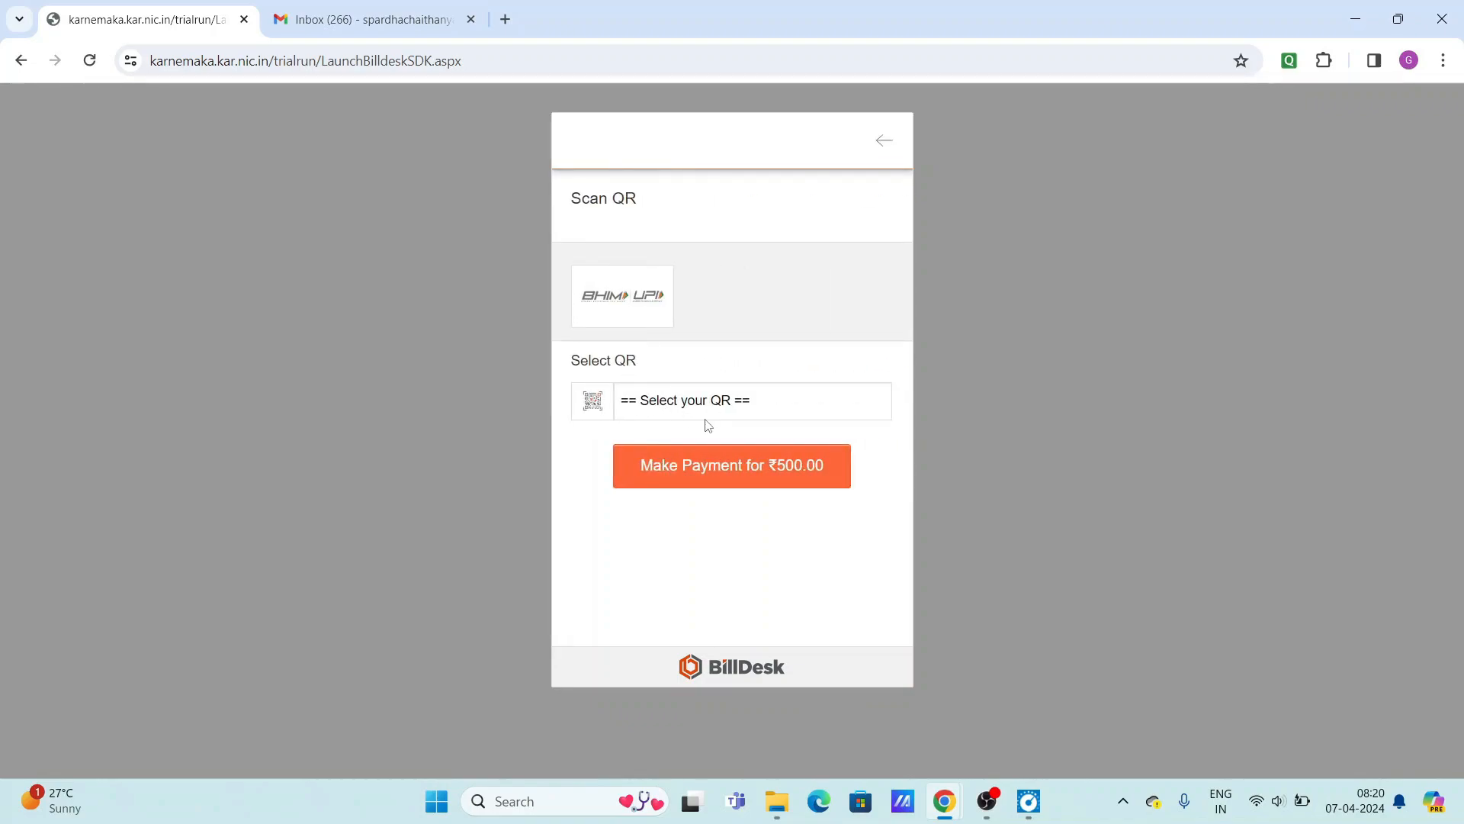
{"action": "left_click", "coordinate": [691, 411]}
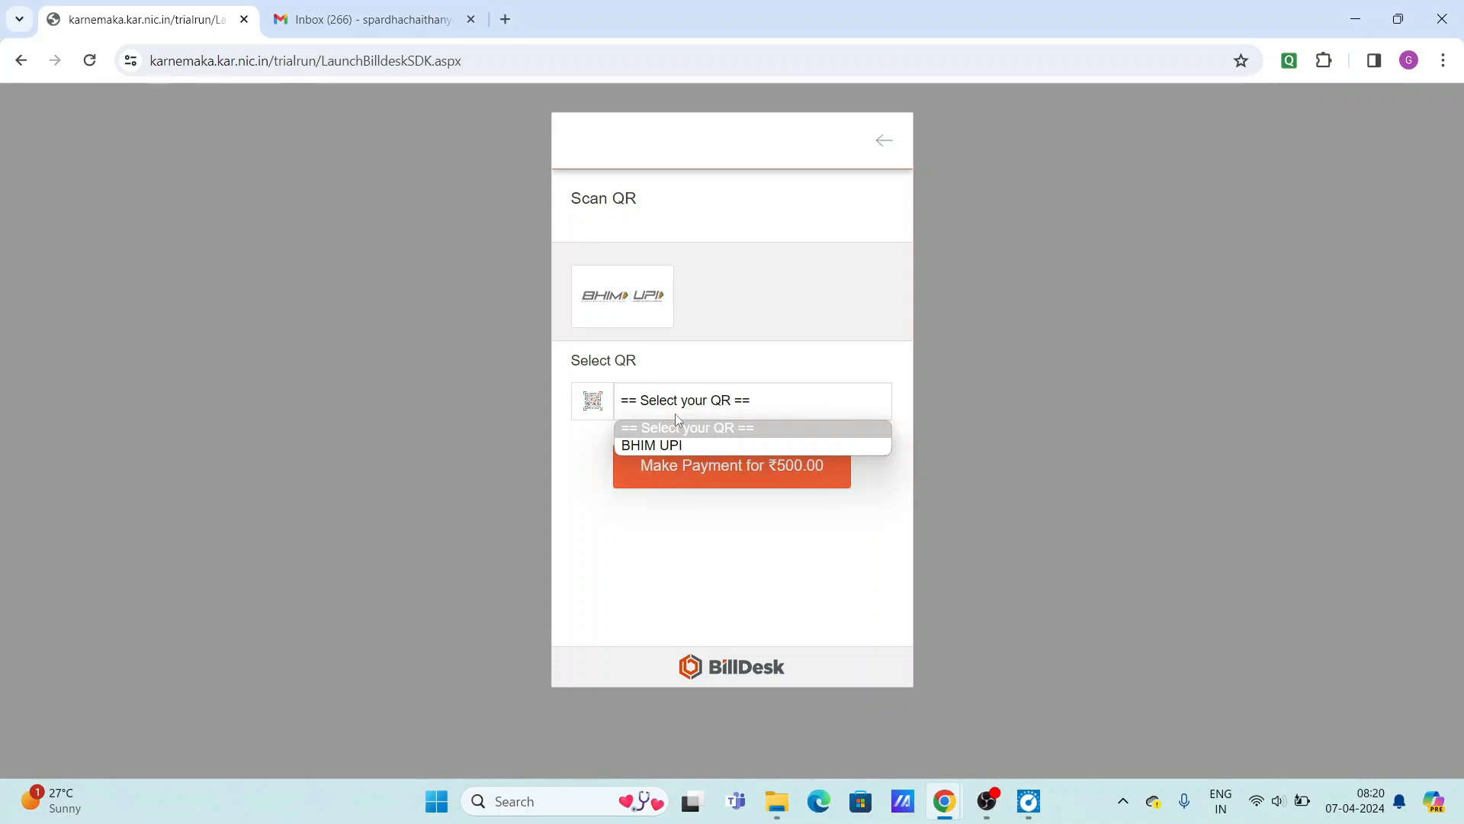
{"action": "left_click", "coordinate": [662, 445]}
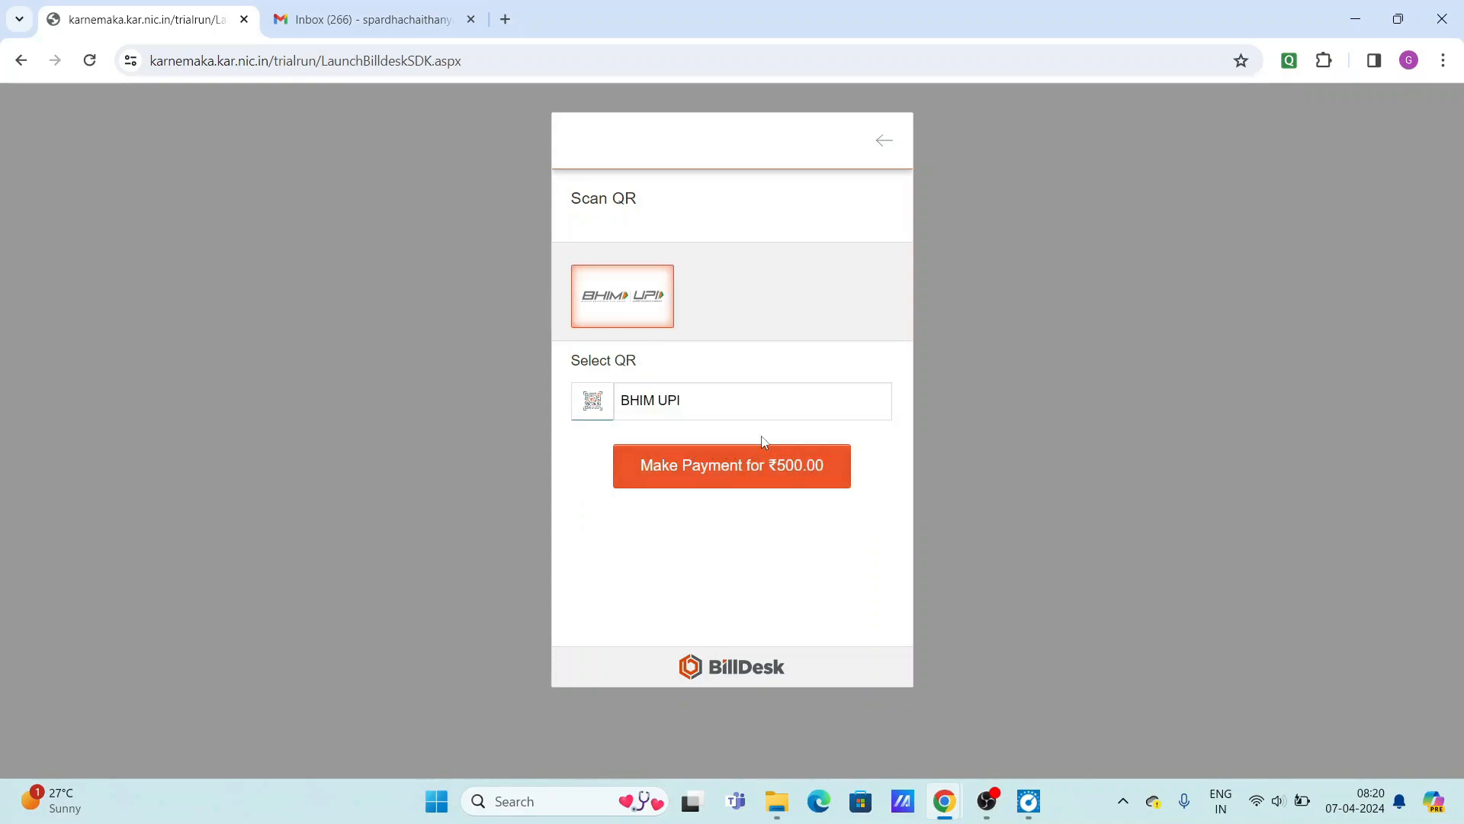
{"action": "left_click", "coordinate": [715, 472]}
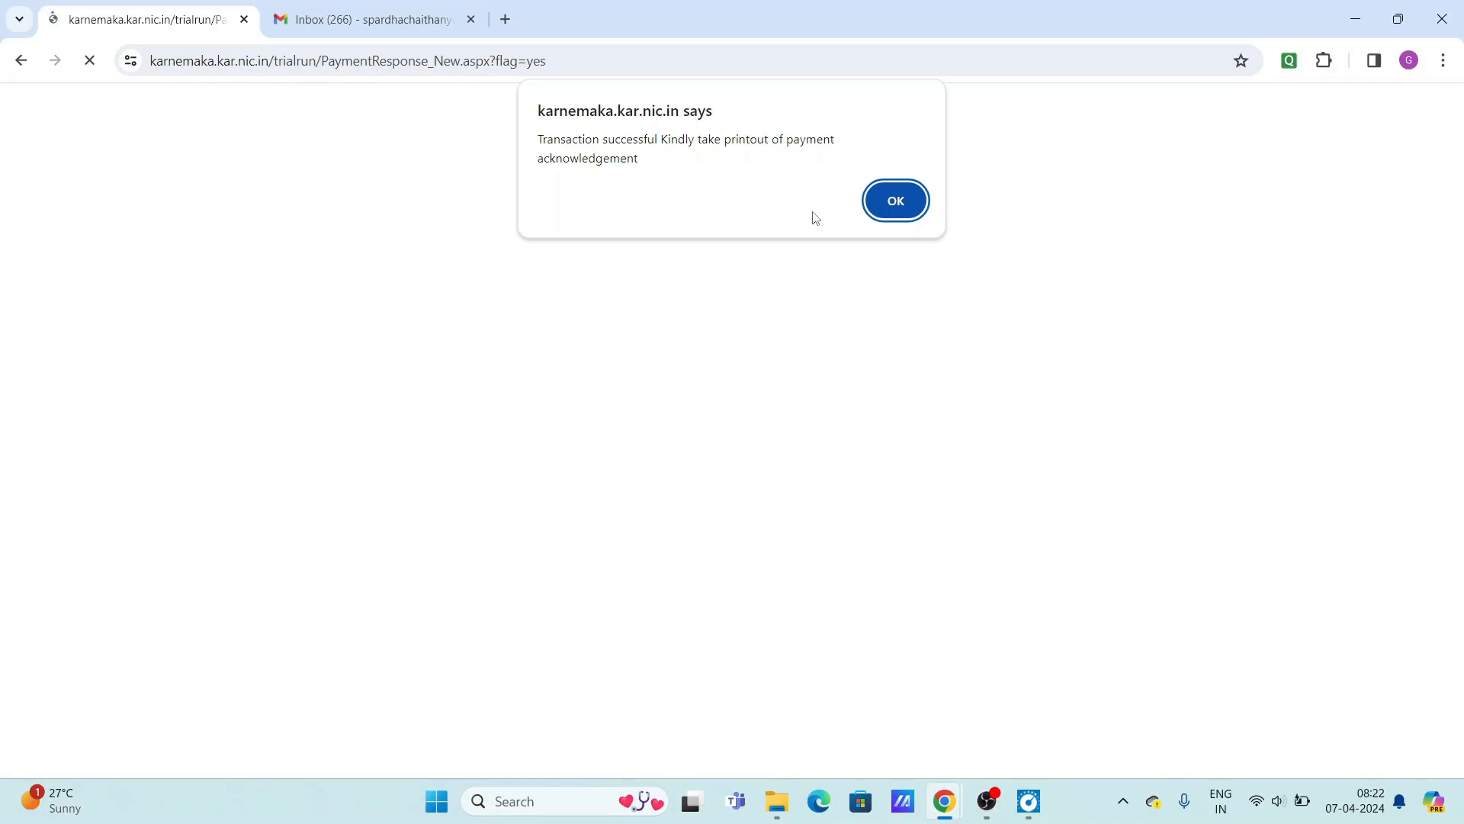
Dismiss the success alert, save the payment acknowledgement as a PDF, and return home.
{"action": "left_click", "coordinate": [905, 209]}
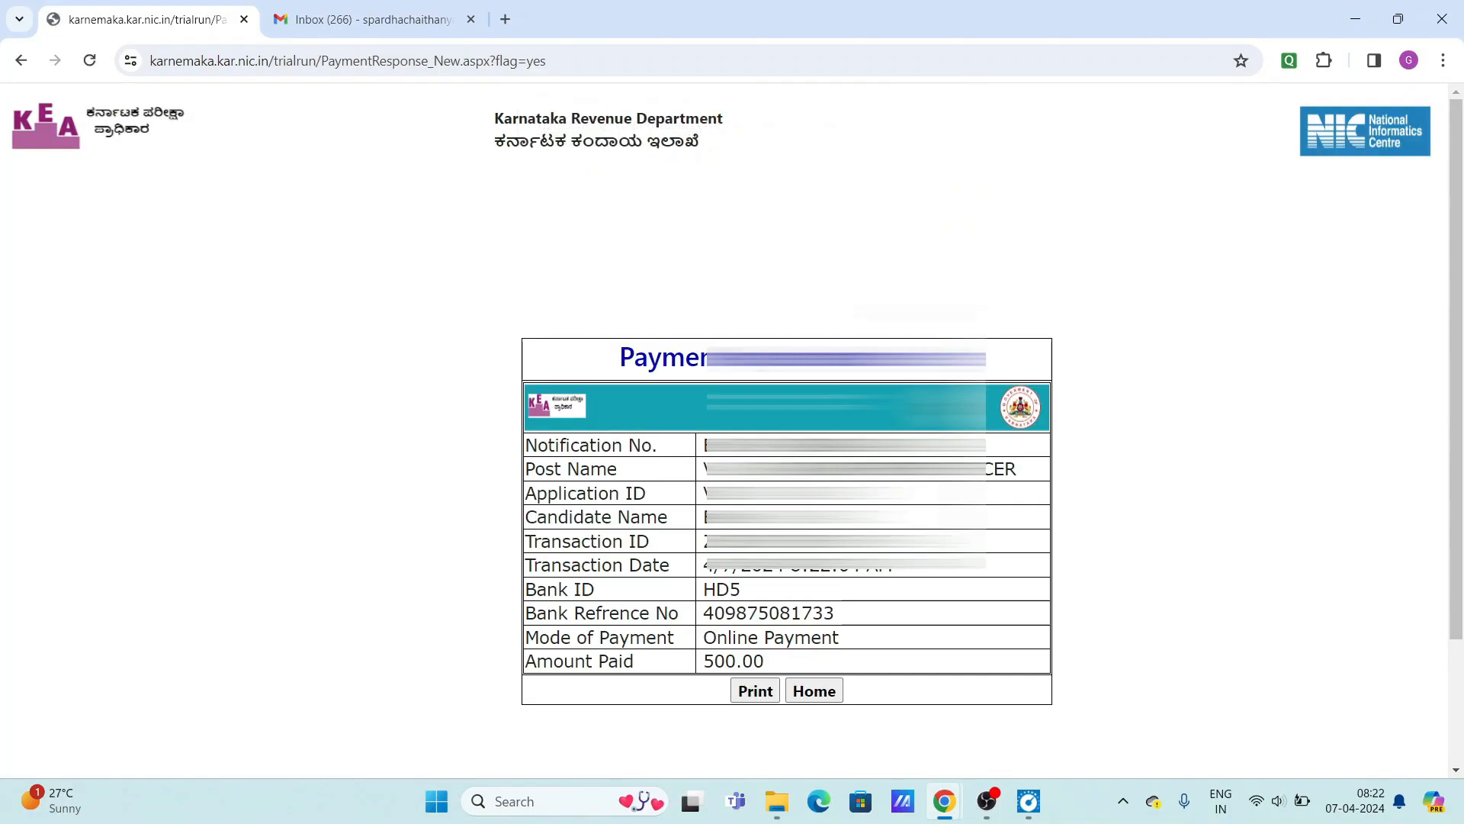
{"action": "scroll", "coordinate": [732, 427], "scroll_direction": "down", "scroll_amount": 2}
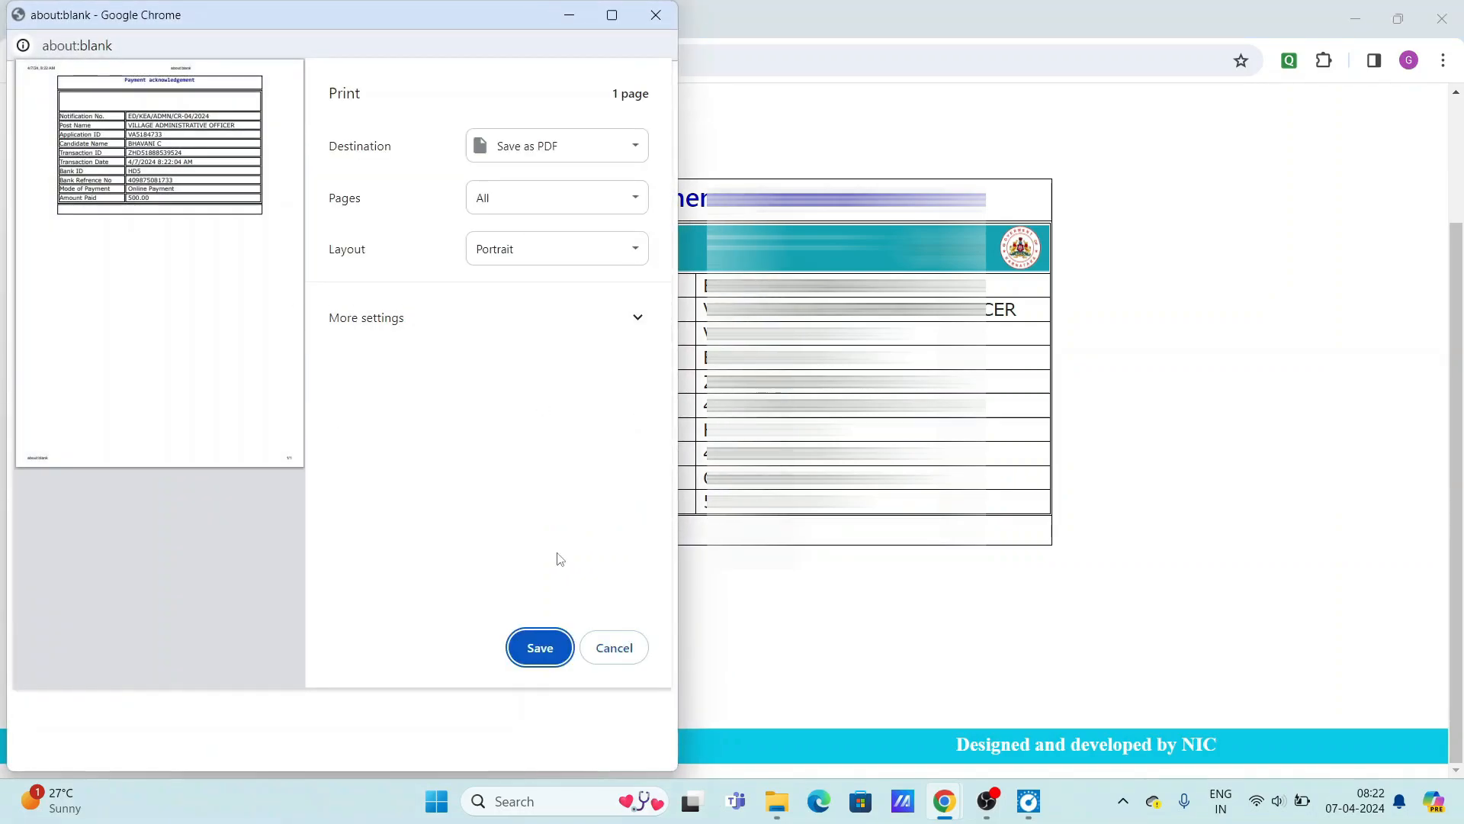
{"action": "left_click", "coordinate": [541, 648]}
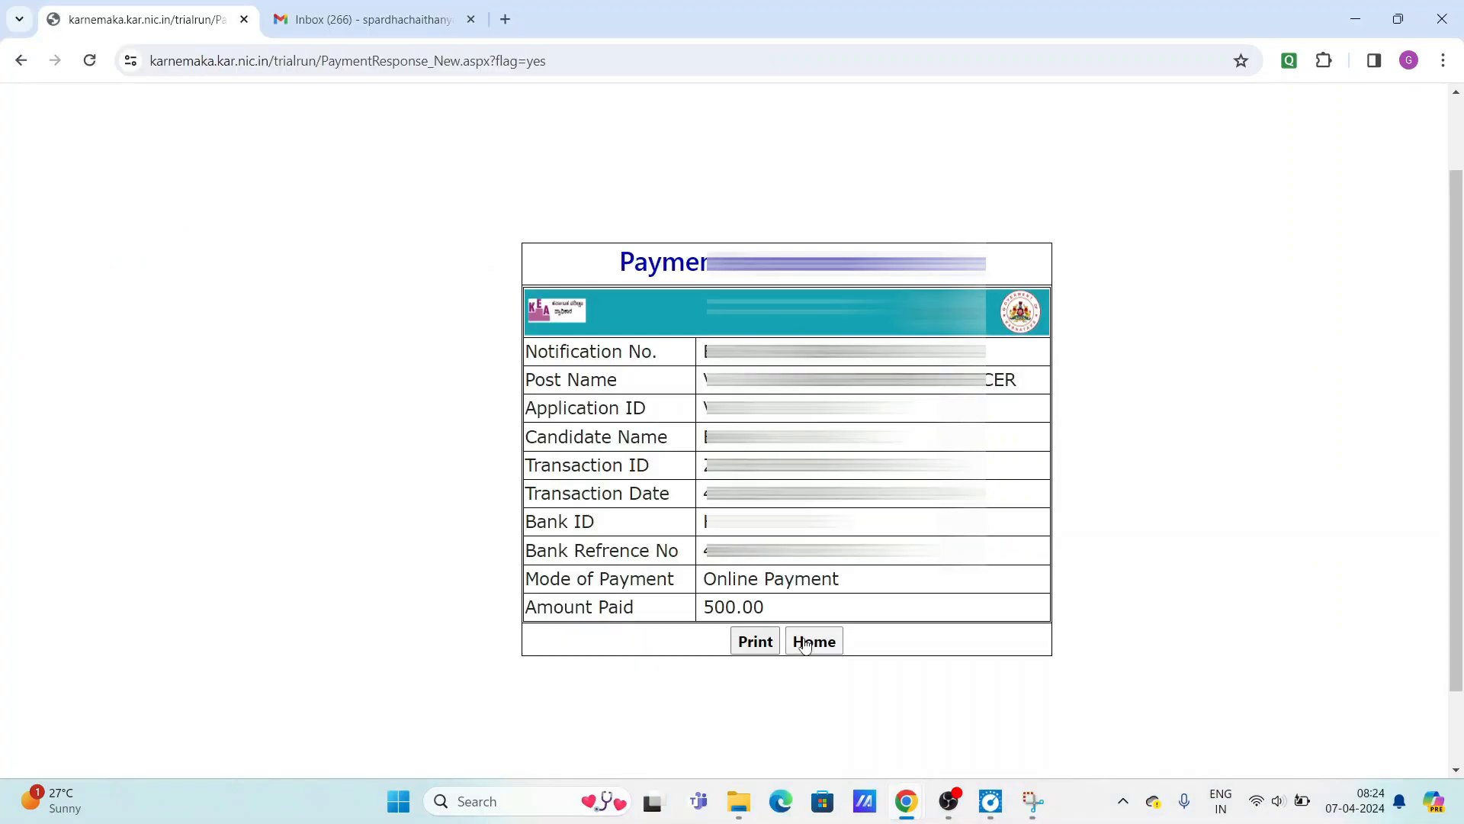
{"action": "left_click", "coordinate": [810, 641]}
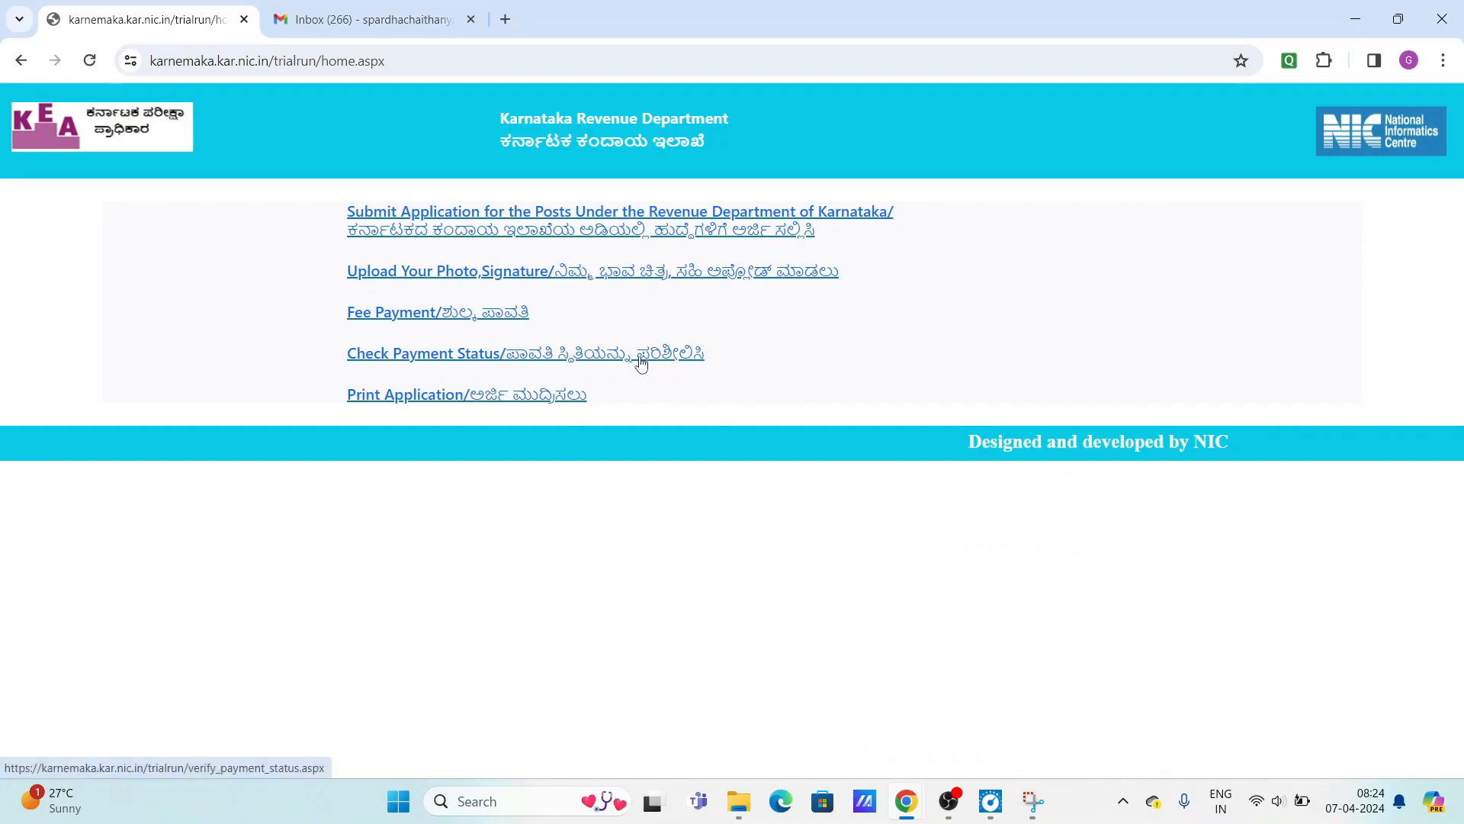
{"action": "left_click", "coordinate": [590, 356]}
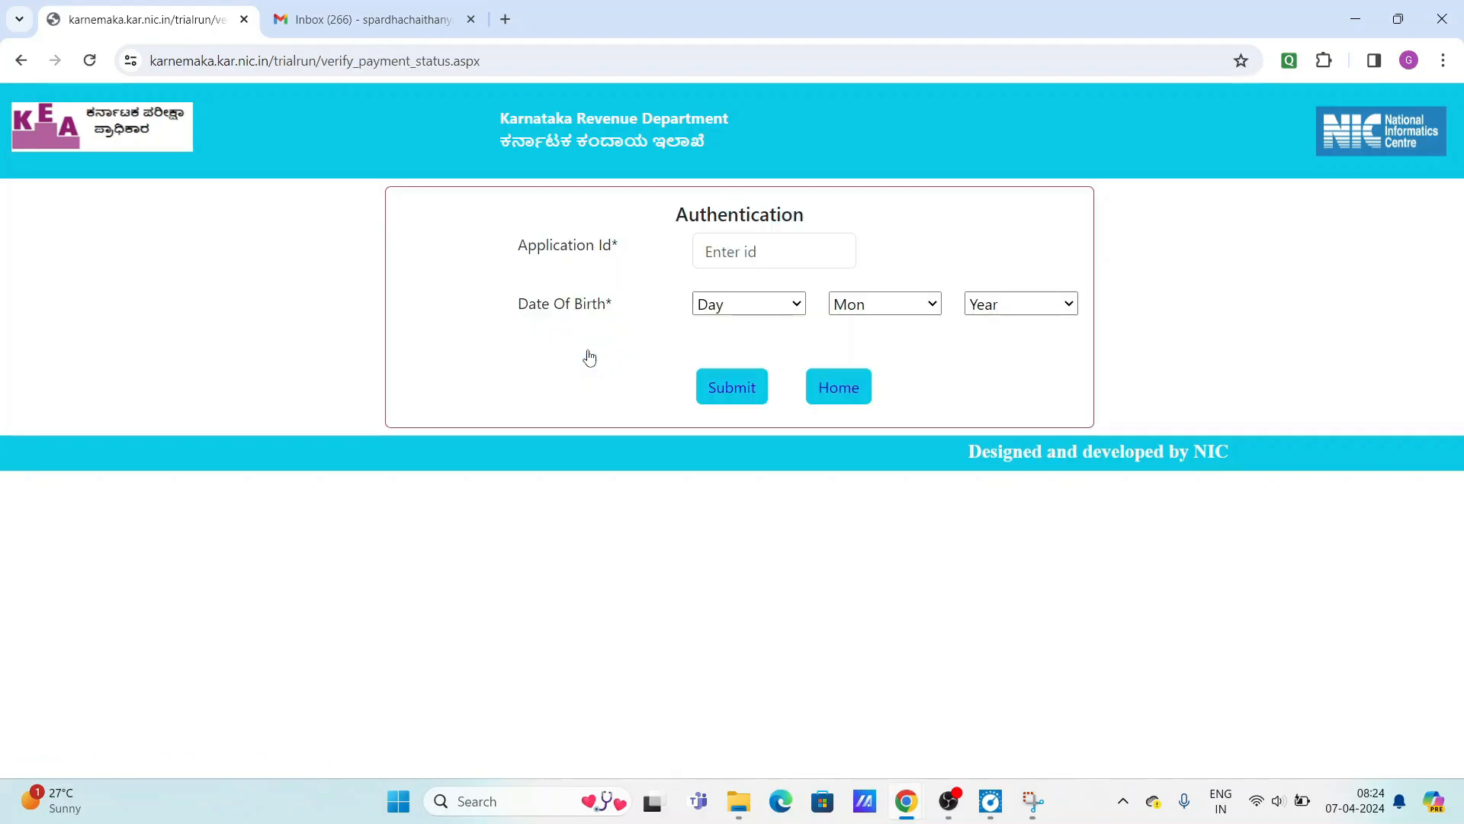
{"action": "left_click", "coordinate": [783, 257]}
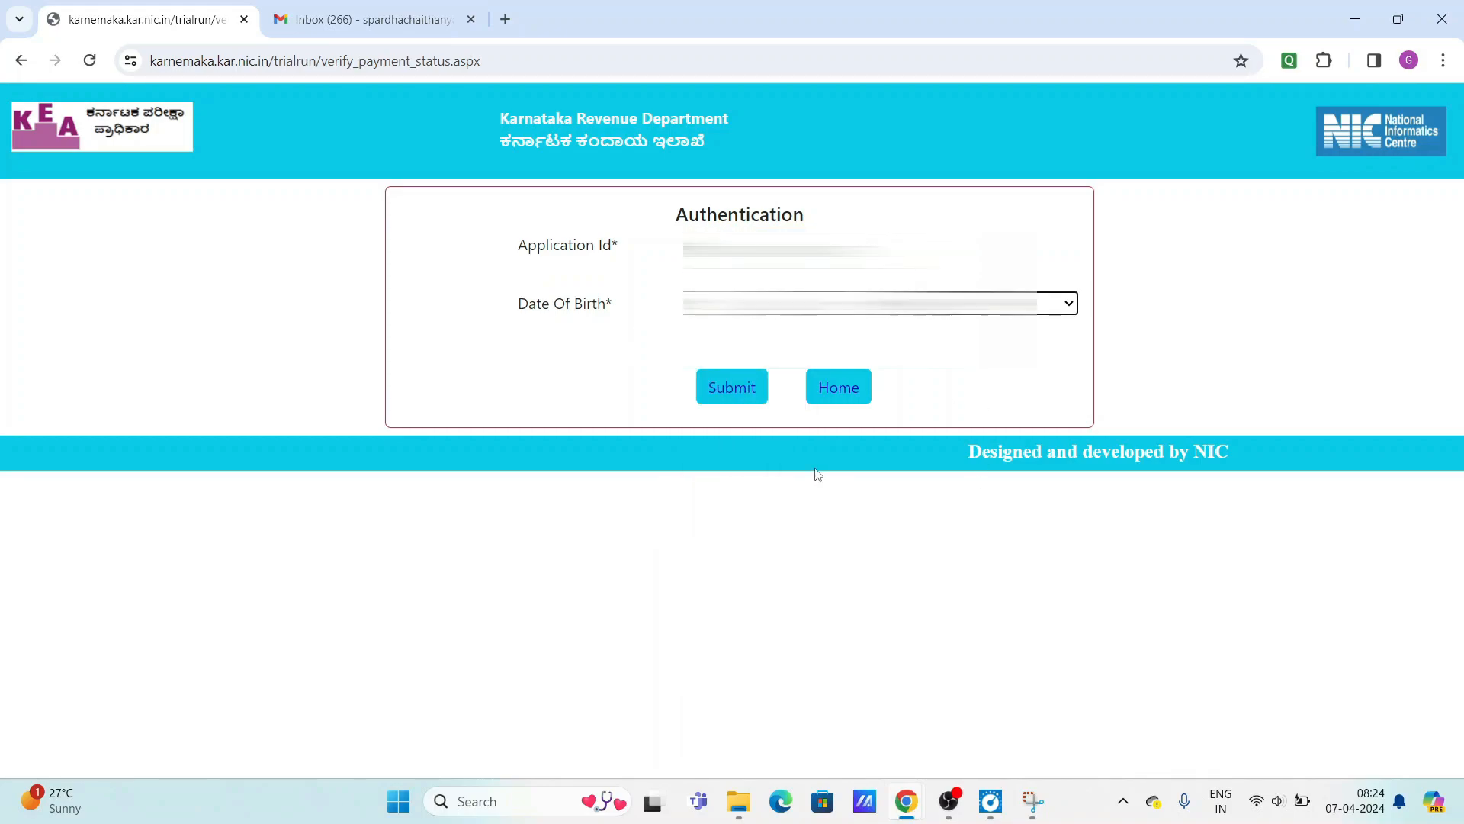
{"action": "left_click", "coordinate": [722, 388]}
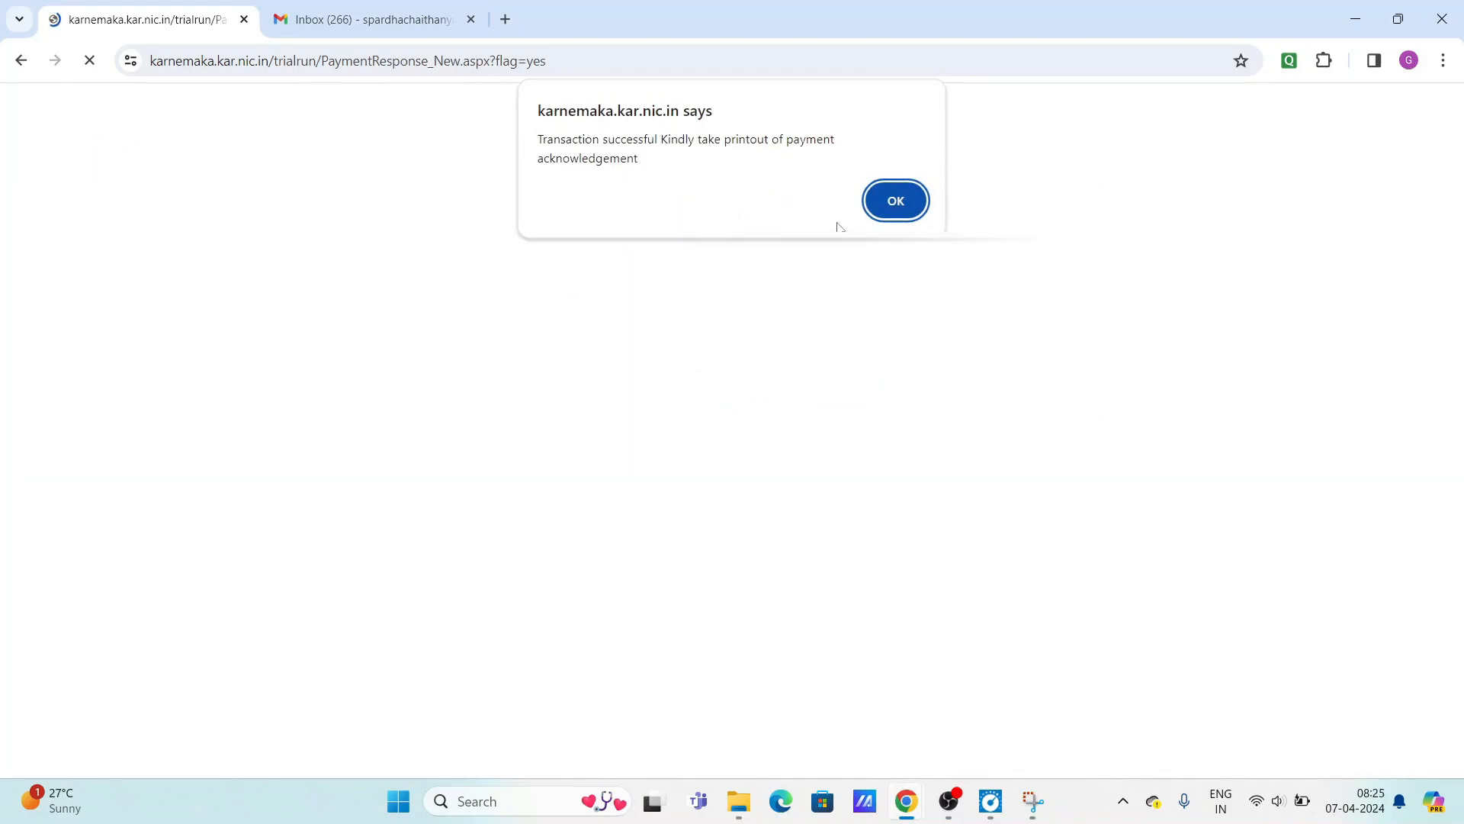
{"action": "left_click", "coordinate": [897, 201]}
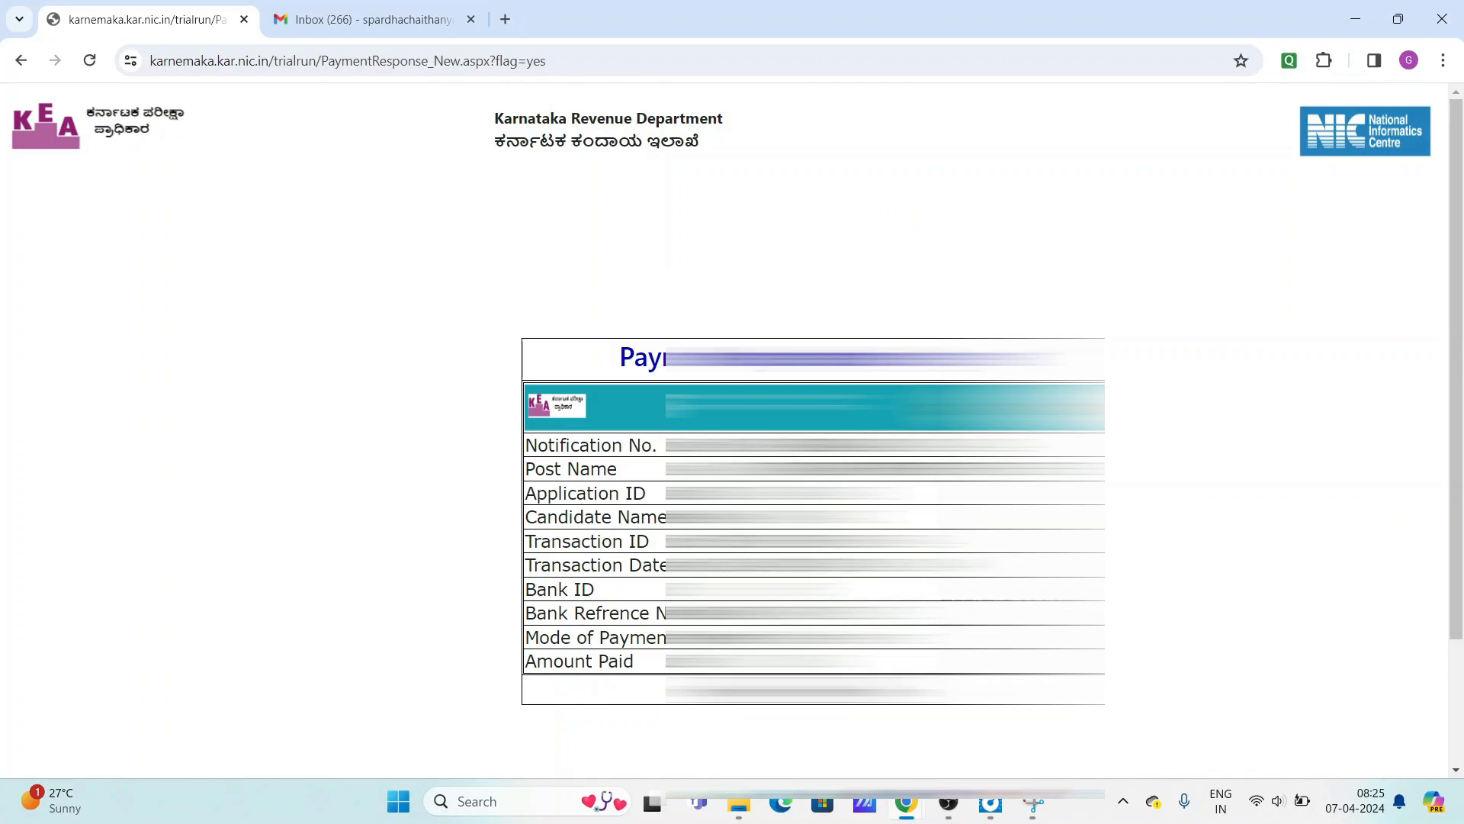
{"action": "scroll", "coordinate": [732, 427], "scroll_direction": "down", "scroll_amount": 2}
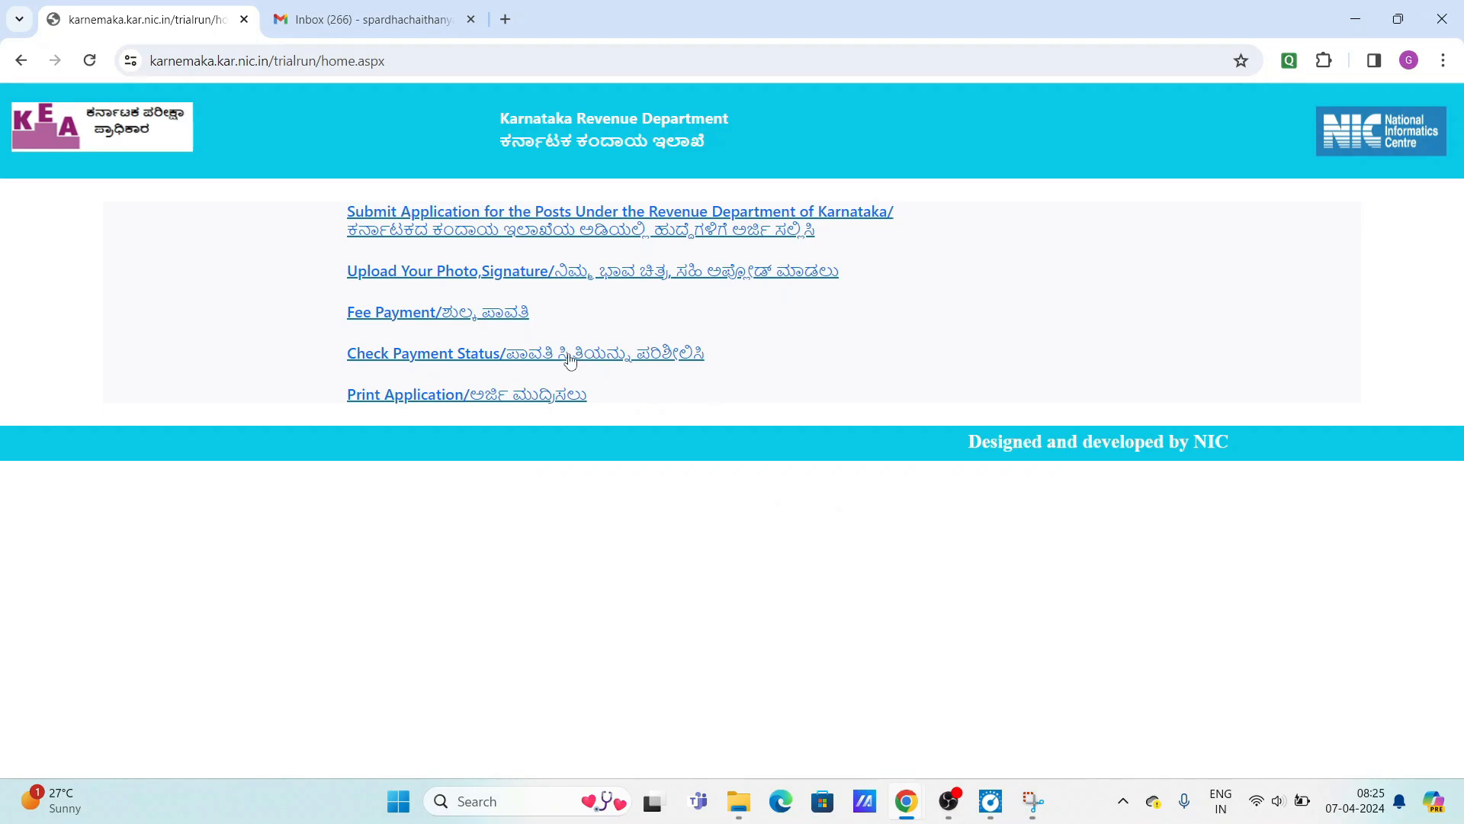
Submit the Print Application form and open the downloaded Applicant.pdf.
{"action": "left_click", "coordinate": [439, 398]}
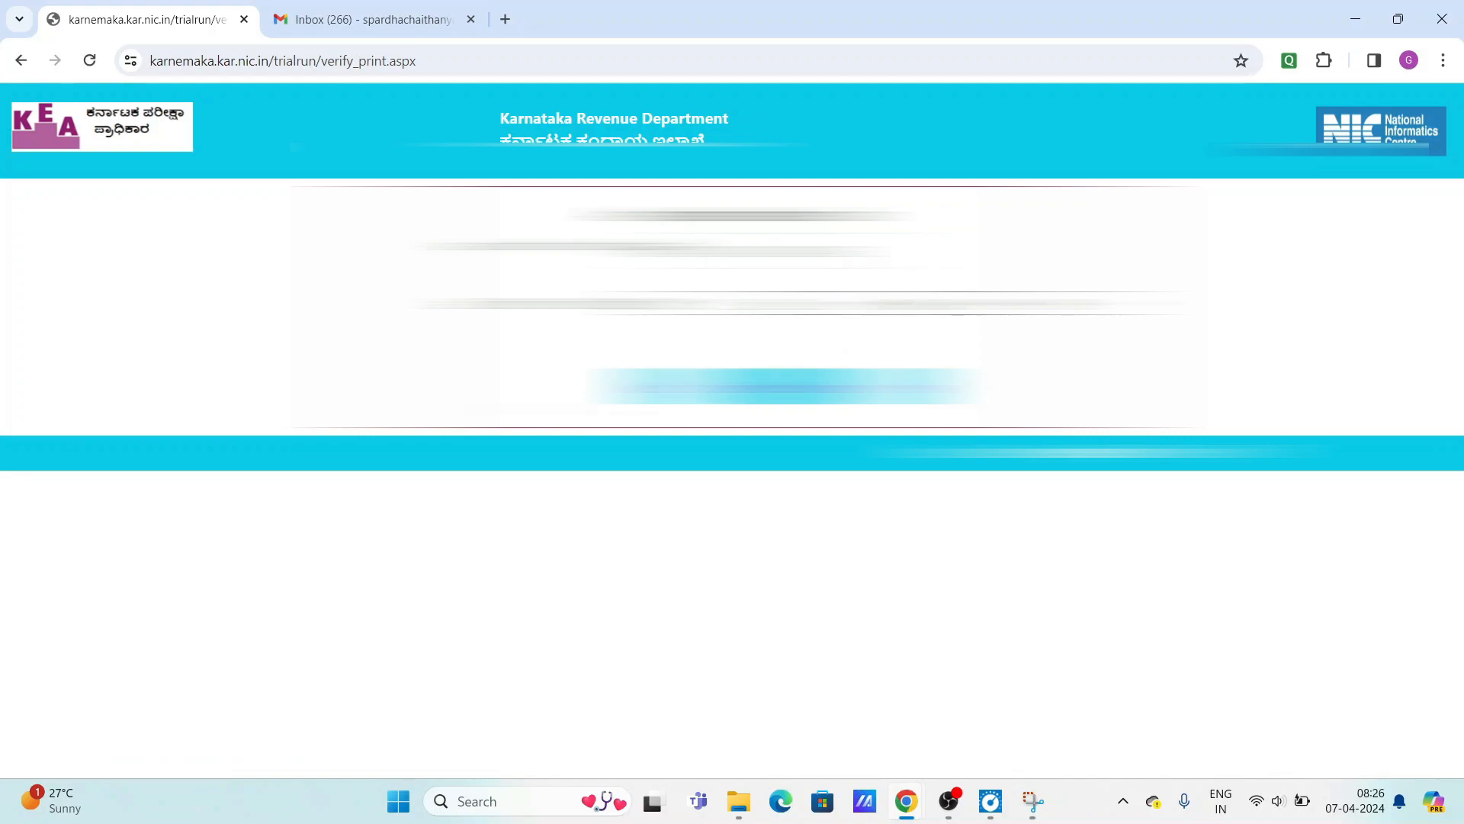
{"action": "left_click", "coordinate": [784, 387]}
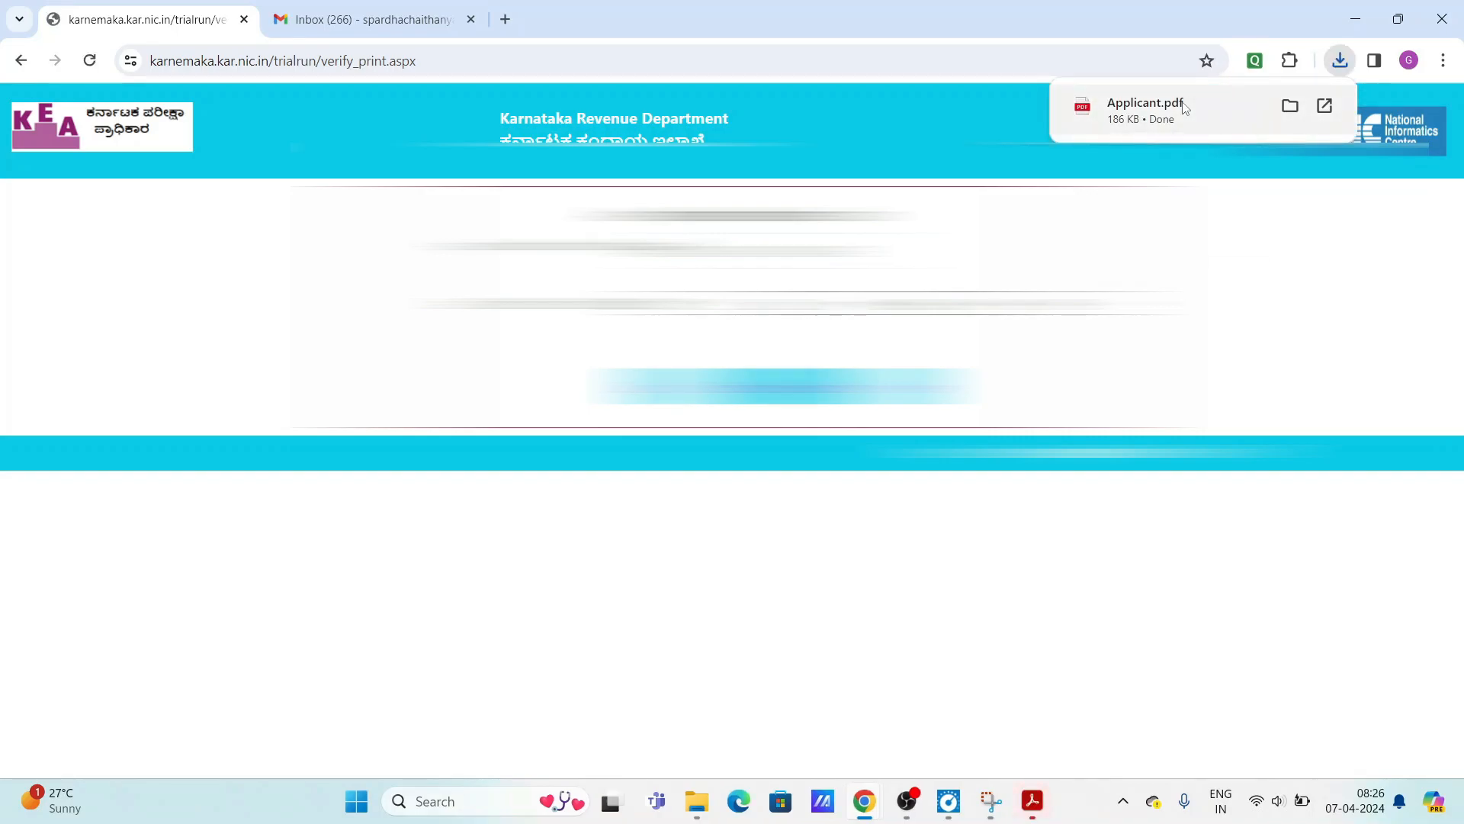
{"action": "left_click", "coordinate": [1185, 107]}
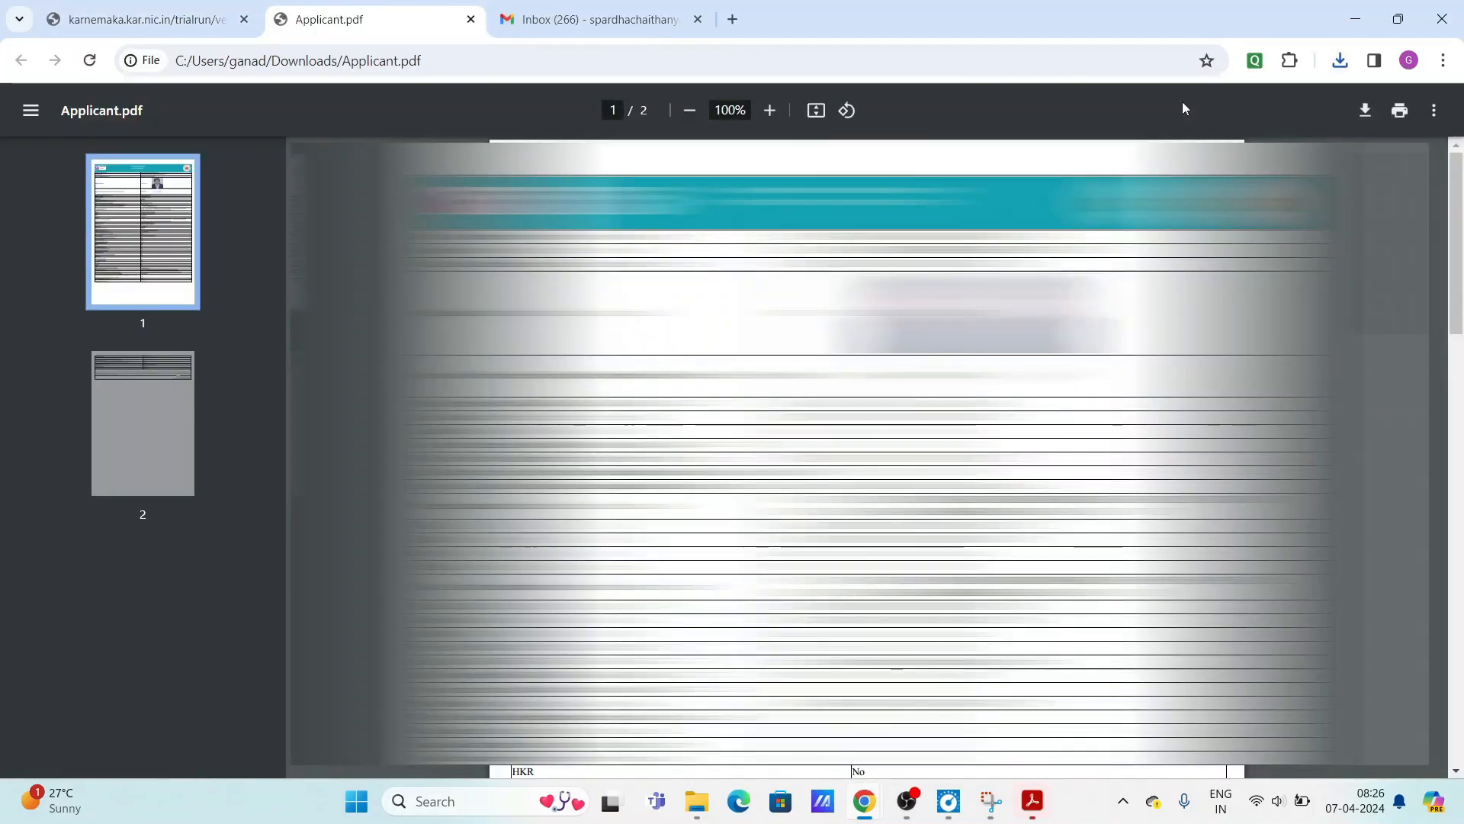
Scroll through Applicant.pdf to page 2 and back up to the application details table.
{"action": "scroll", "coordinate": [867, 458], "scroll_direction": "down", "scroll_amount": 8}
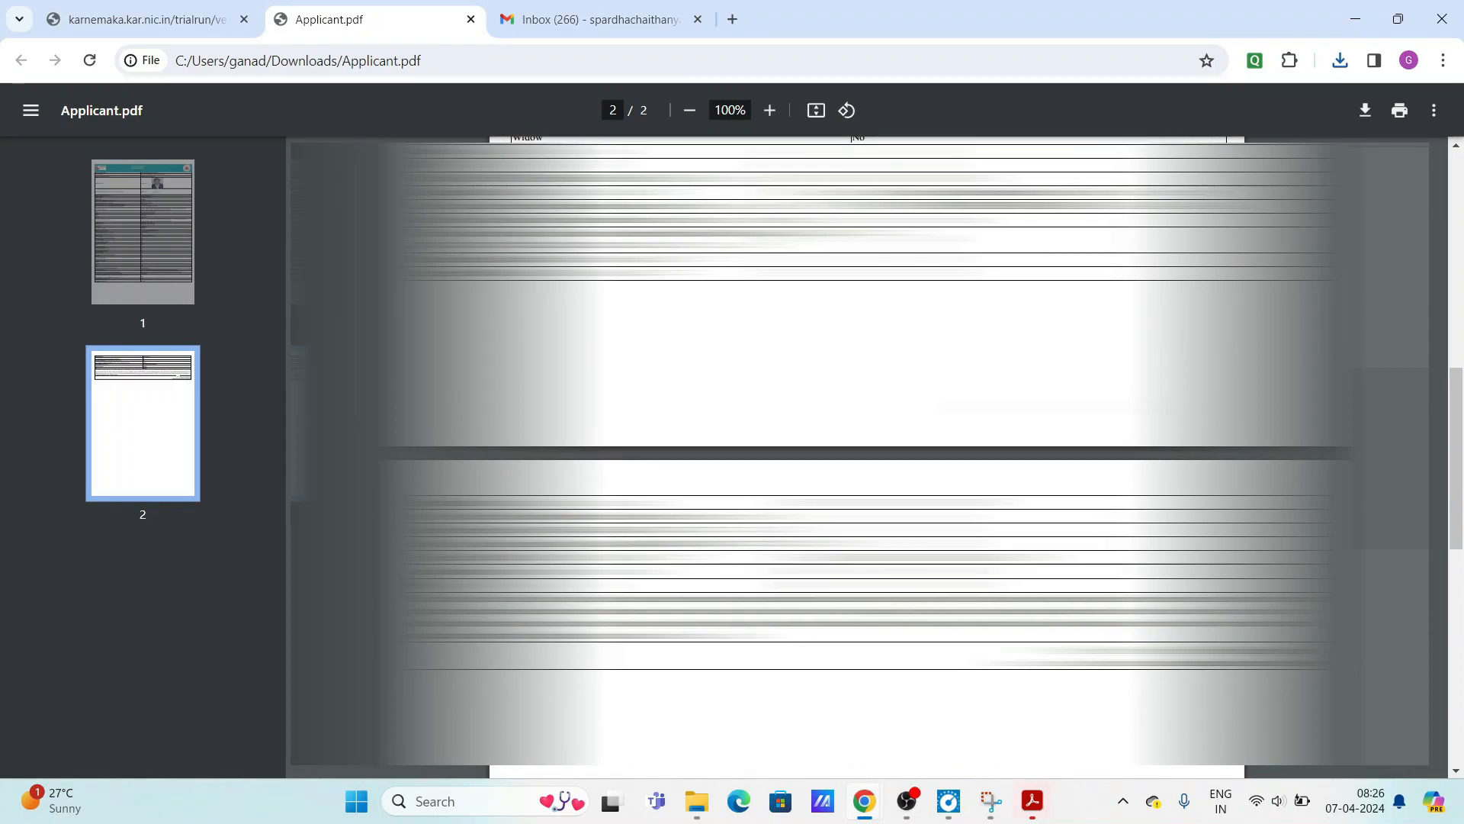
{"action": "scroll", "coordinate": [867, 458], "scroll_direction": "up", "scroll_amount": 3}
{"action": "scroll", "coordinate": [868, 458], "scroll_direction": "down", "scroll_amount": 8}
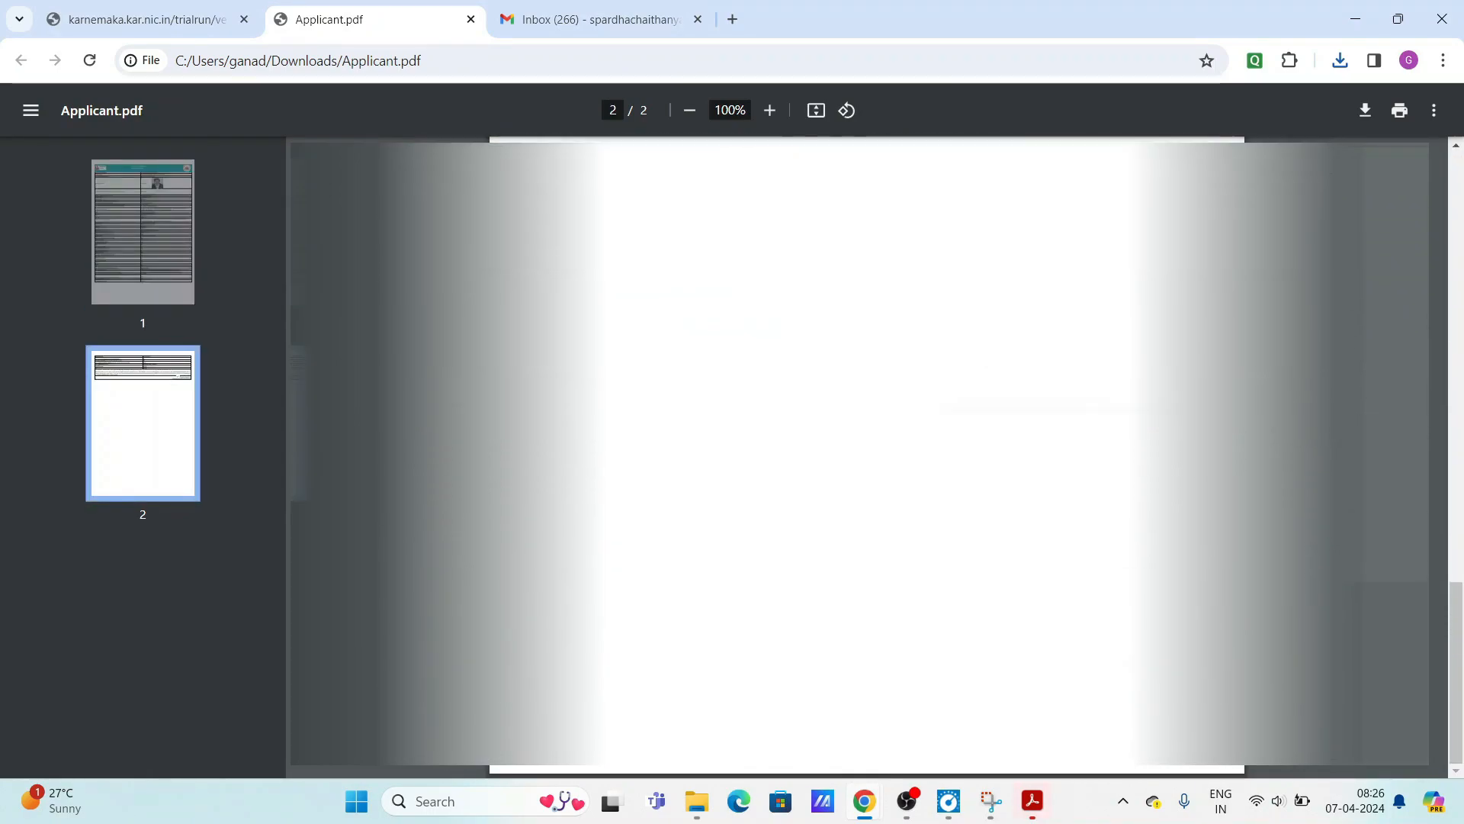
{"action": "scroll", "coordinate": [1056, 406], "scroll_direction": "up", "scroll_amount": 5}
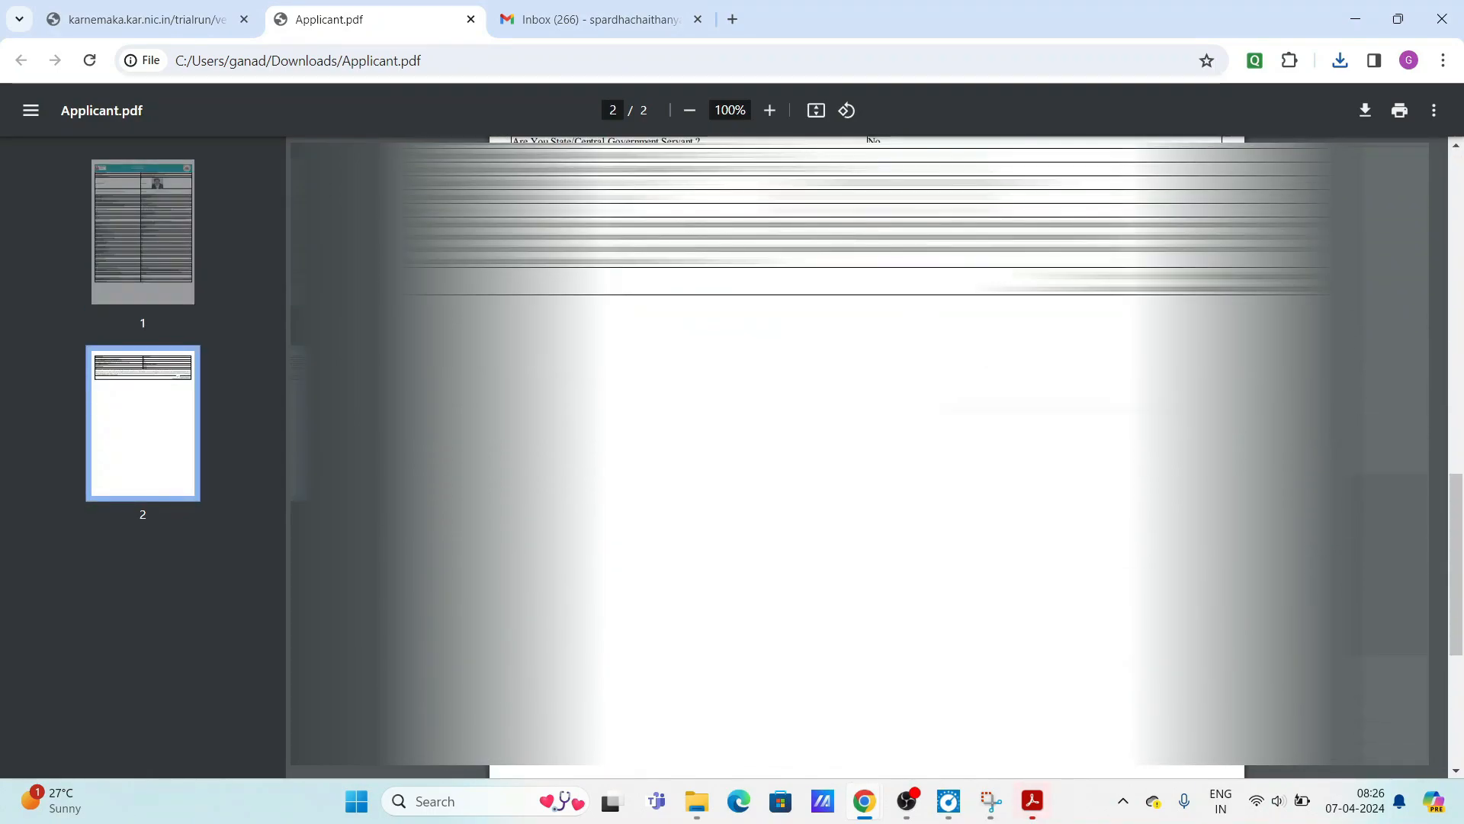
{"action": "scroll", "coordinate": [1058, 405], "scroll_direction": "up", "scroll_amount": 3}
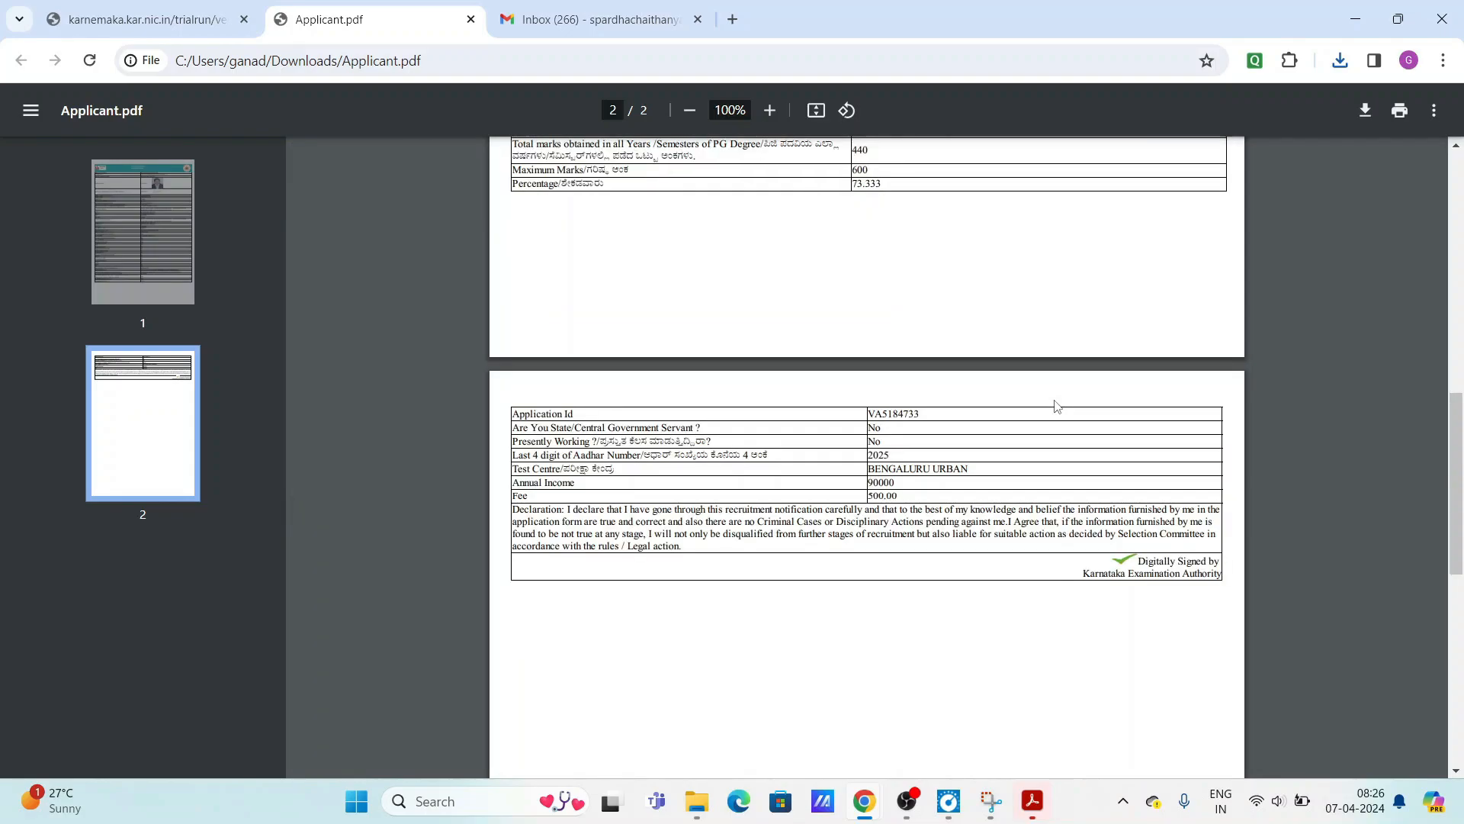